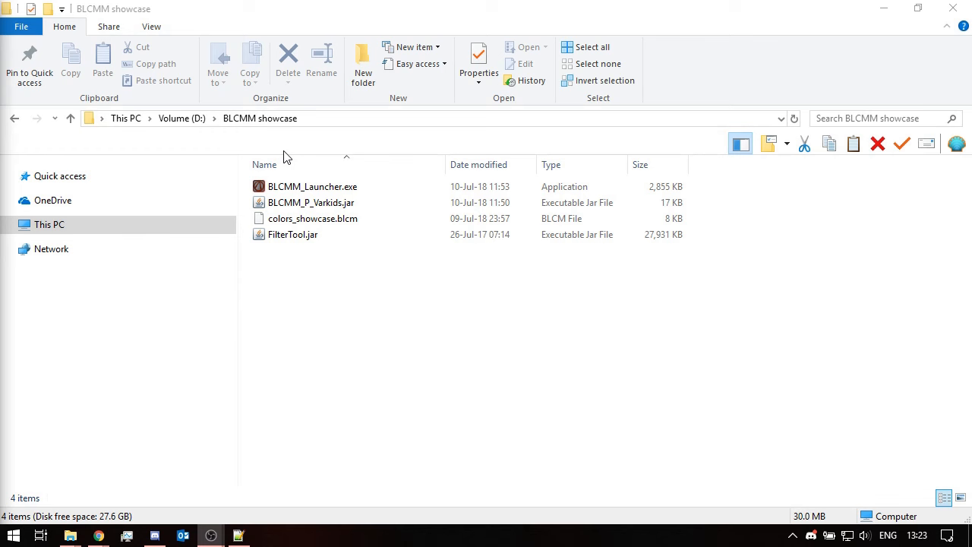
- Launch the mod manager from BLCMM_Launcher.exe and dismiss its welcome message
click(297, 188)
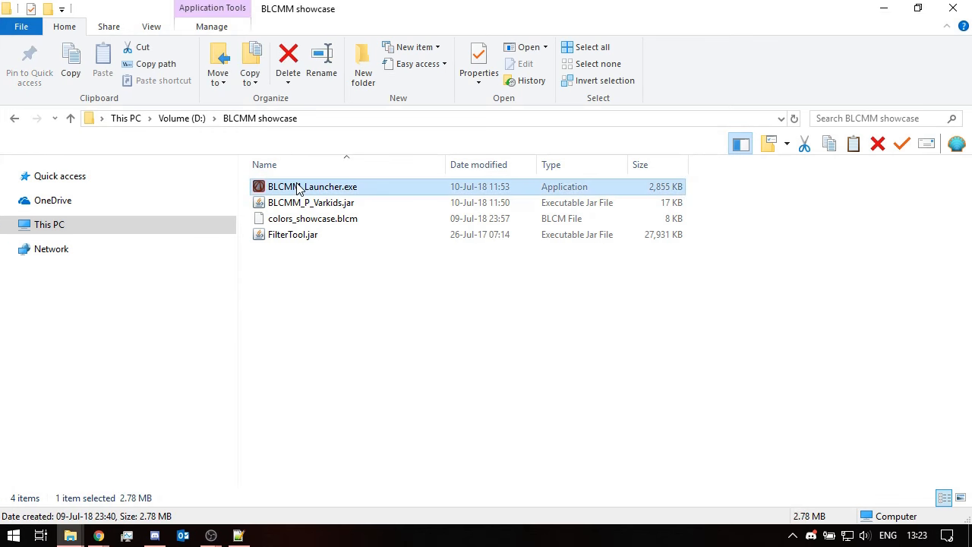
double_click(297, 188)
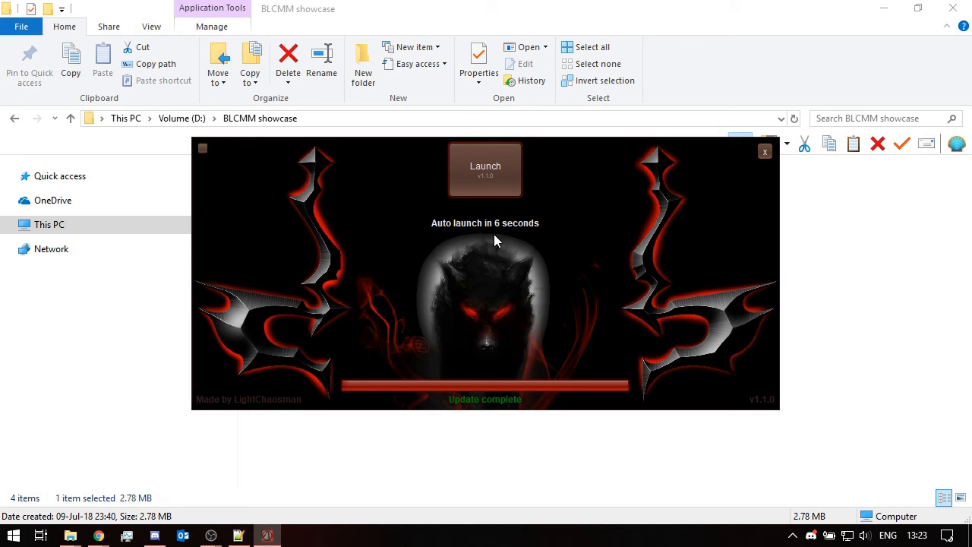
click(483, 183)
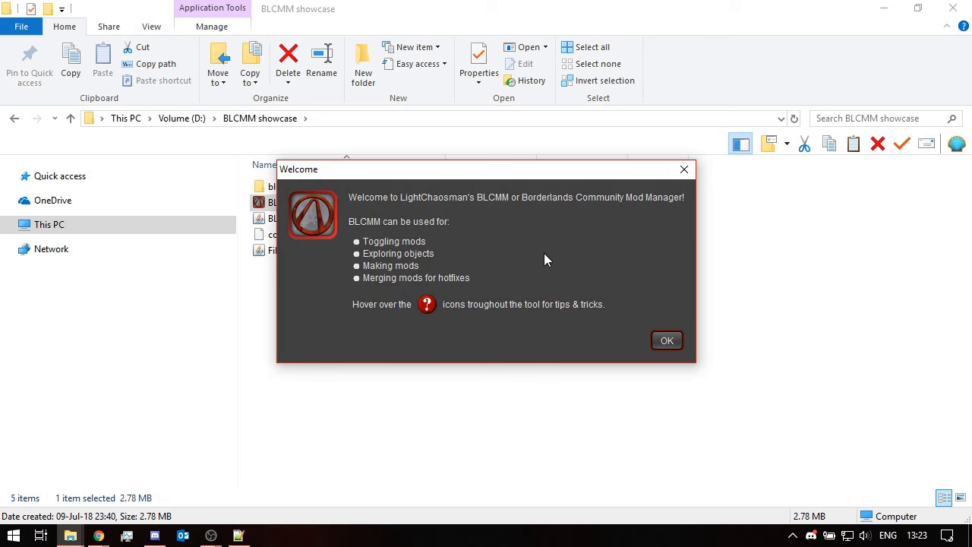
click(665, 346)
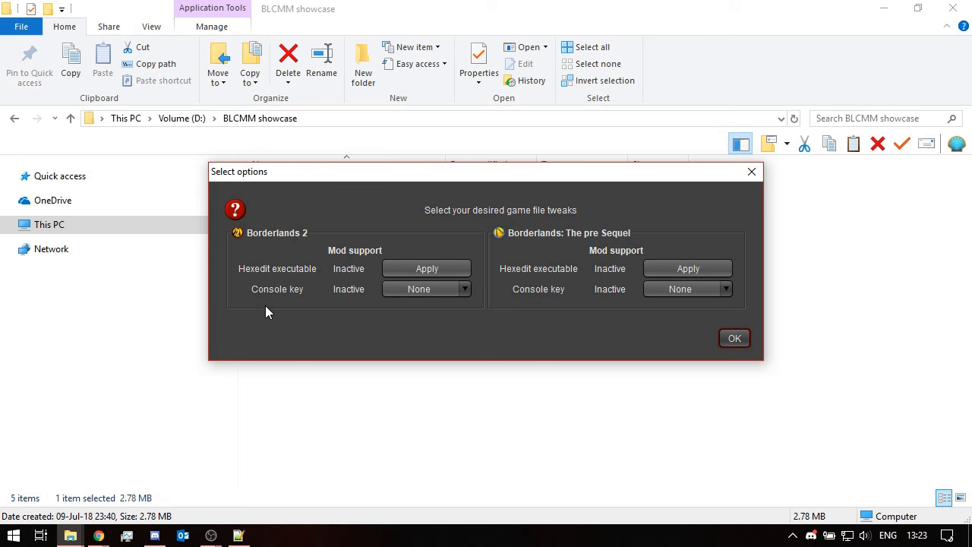
- Set the console key to F6 for both Borderlands 2 and Borderlands: The Pre-Sequel
click(443, 294)
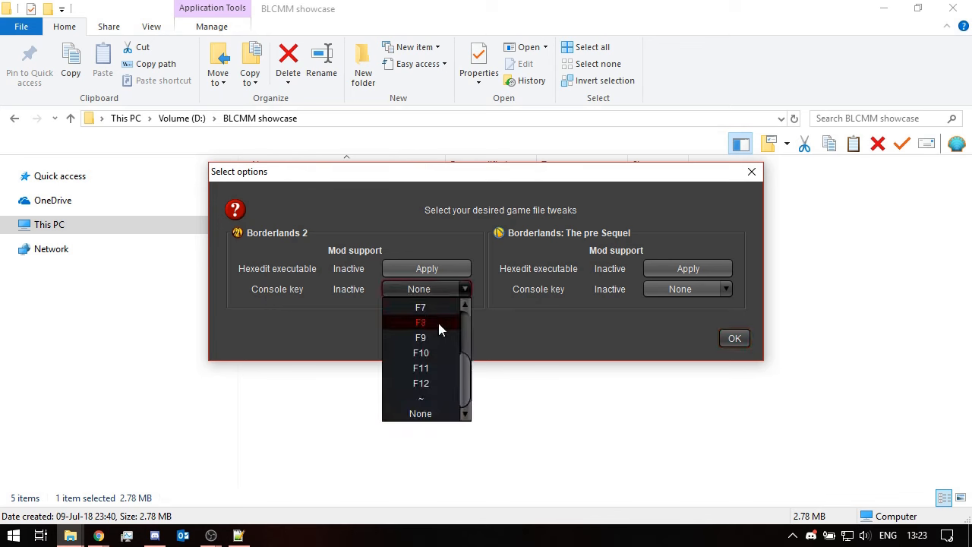
scroll(433, 326, up, 1)
click(425, 340)
click(664, 291)
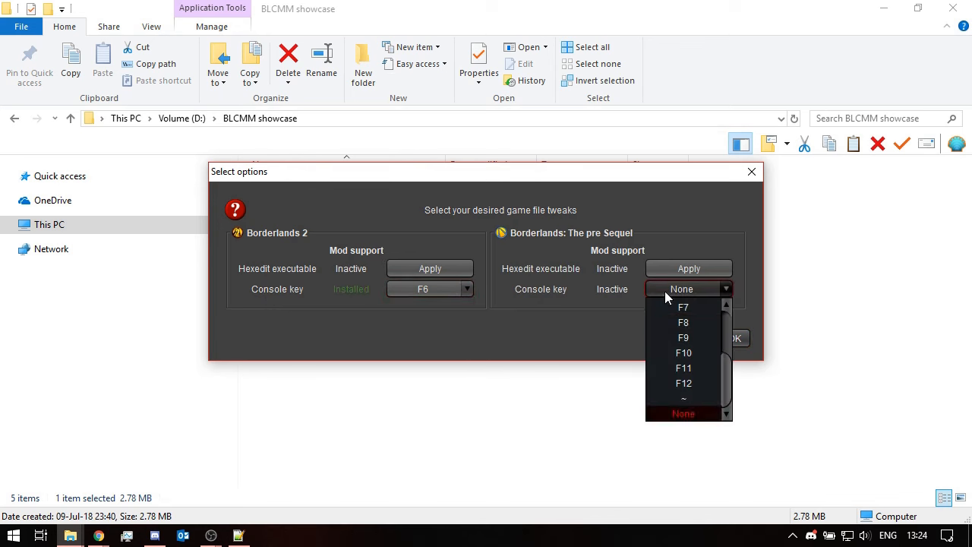
scroll(674, 329, up, 1)
click(692, 335)
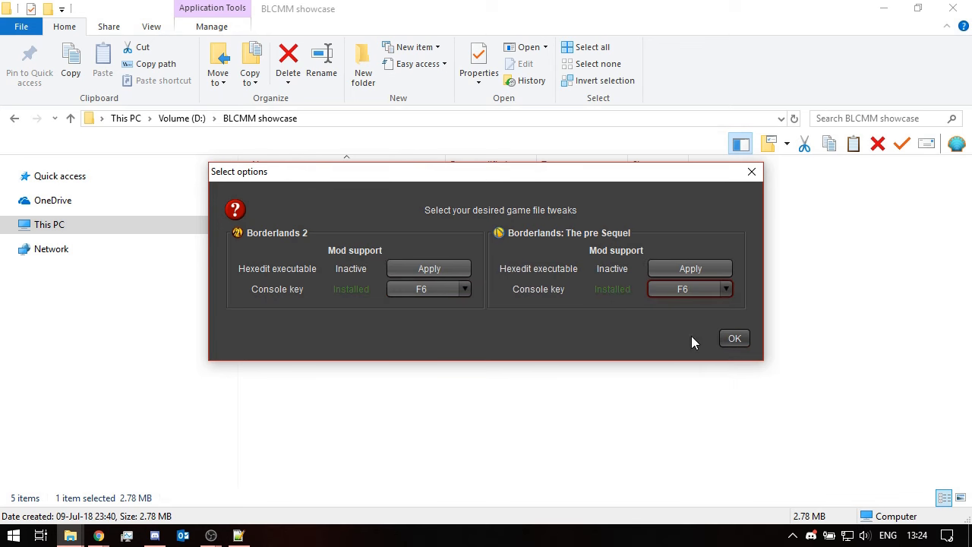
- Apply the hexedit executable tweak for both games and accept the game file options
click(684, 269)
click(418, 270)
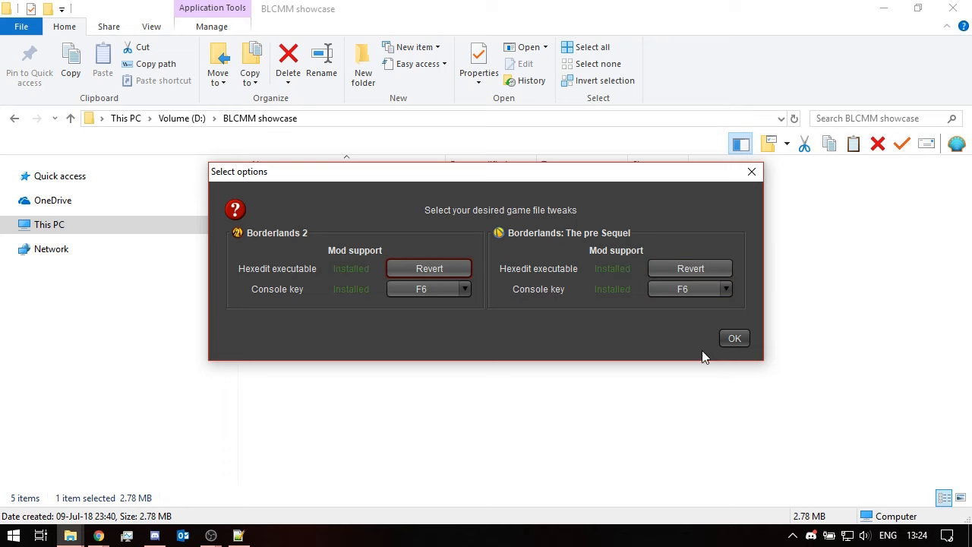
click(733, 338)
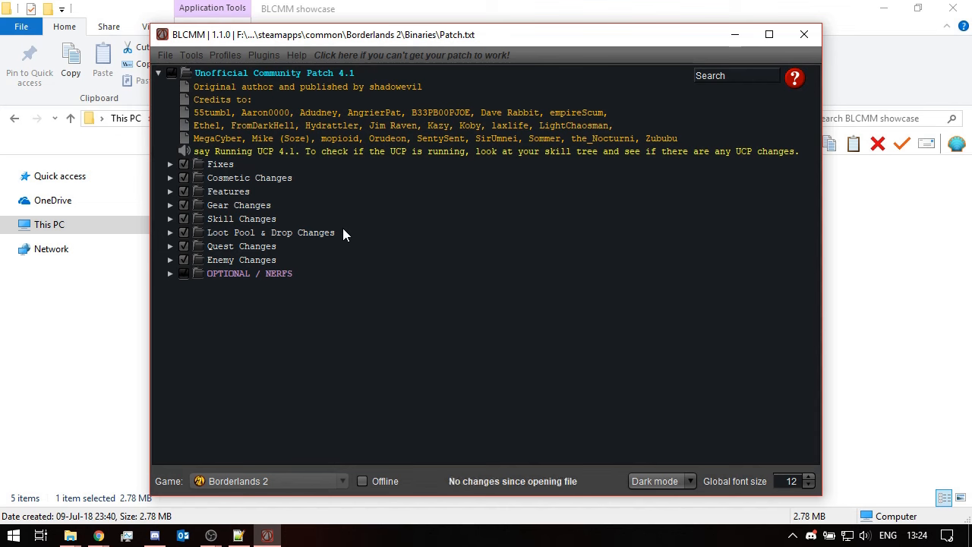
- Review the game file setup options, including the explanations for auto-exec and the performance tweaks, and close them
click(190, 55)
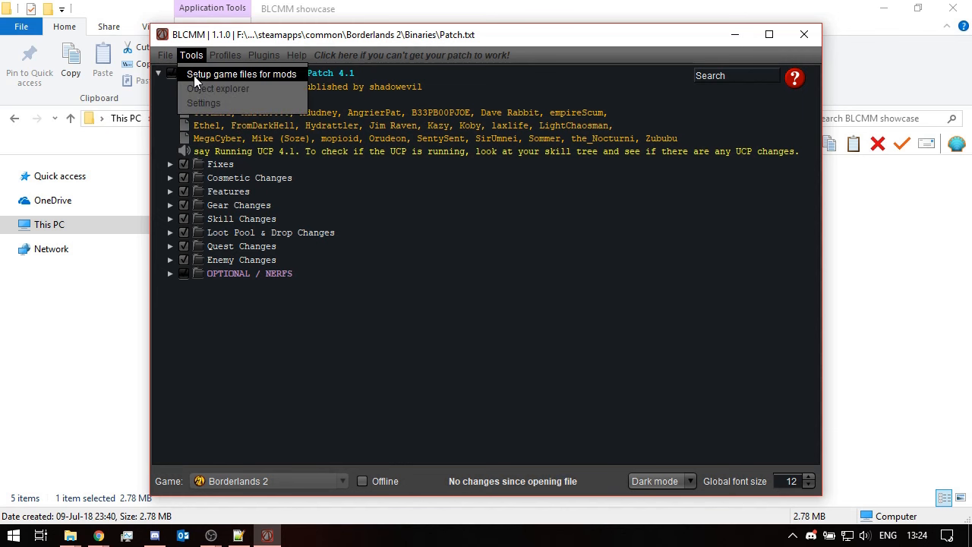
click(194, 76)
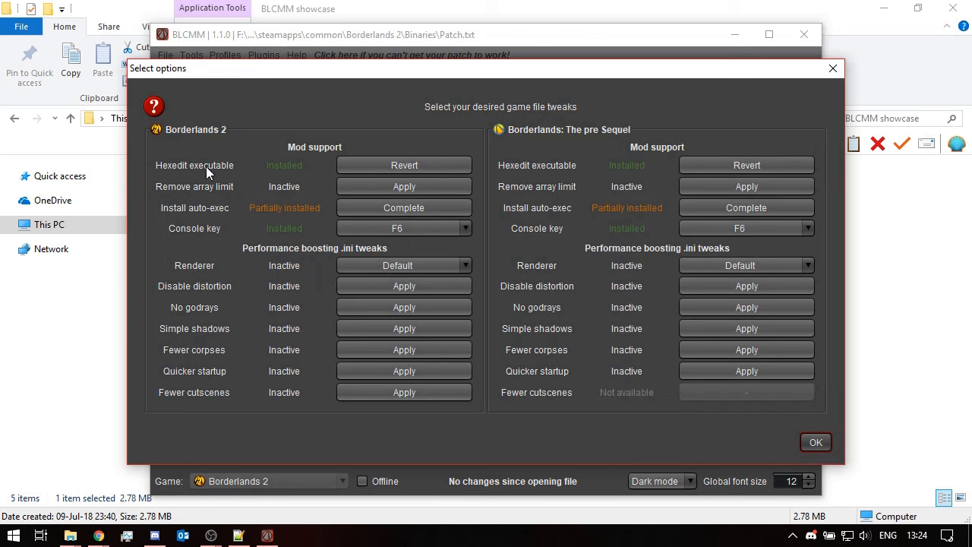
mouse_move(201, 211)
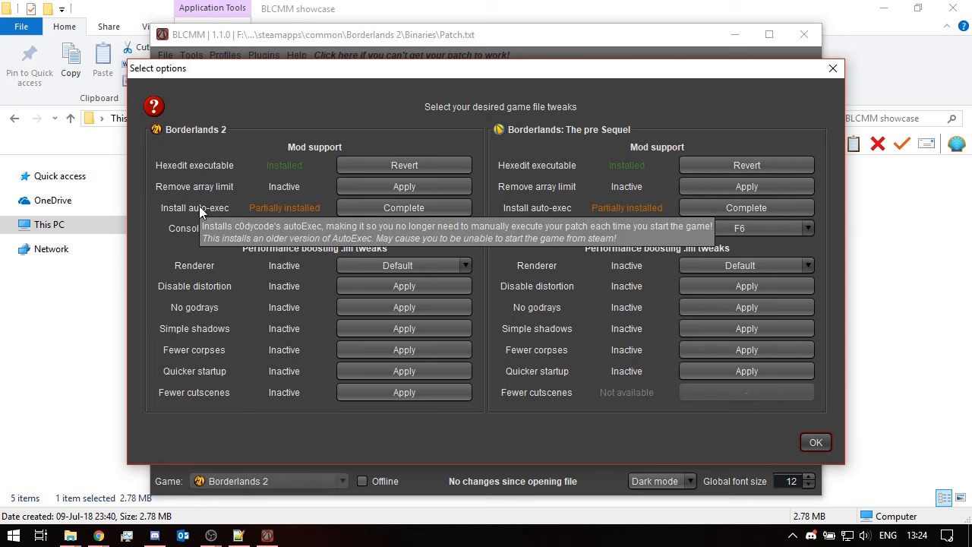
mouse_move(202, 277)
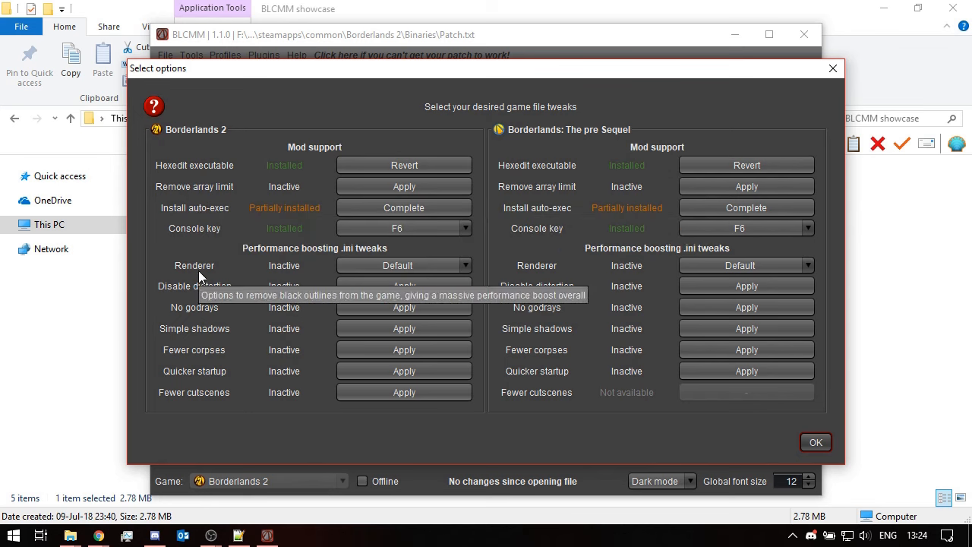
mouse_move(203, 397)
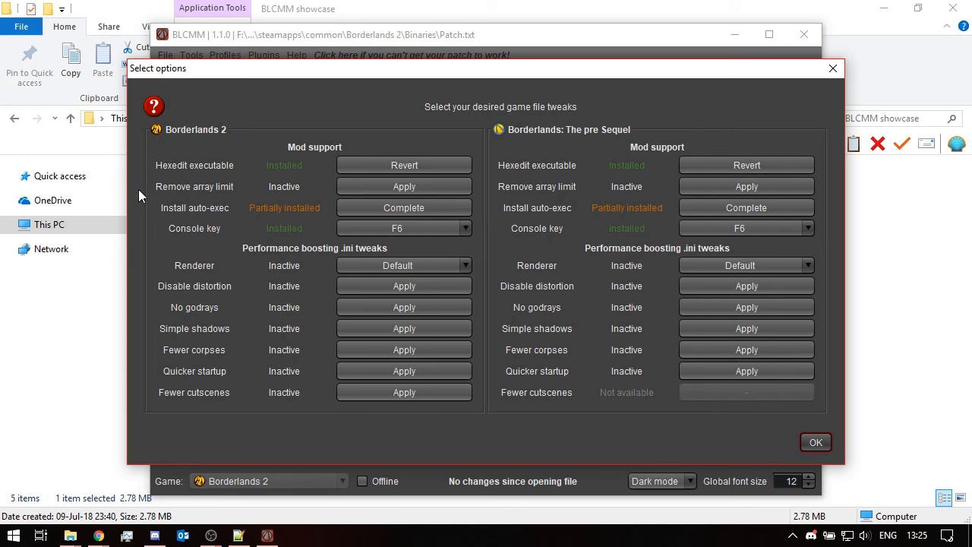
click(805, 441)
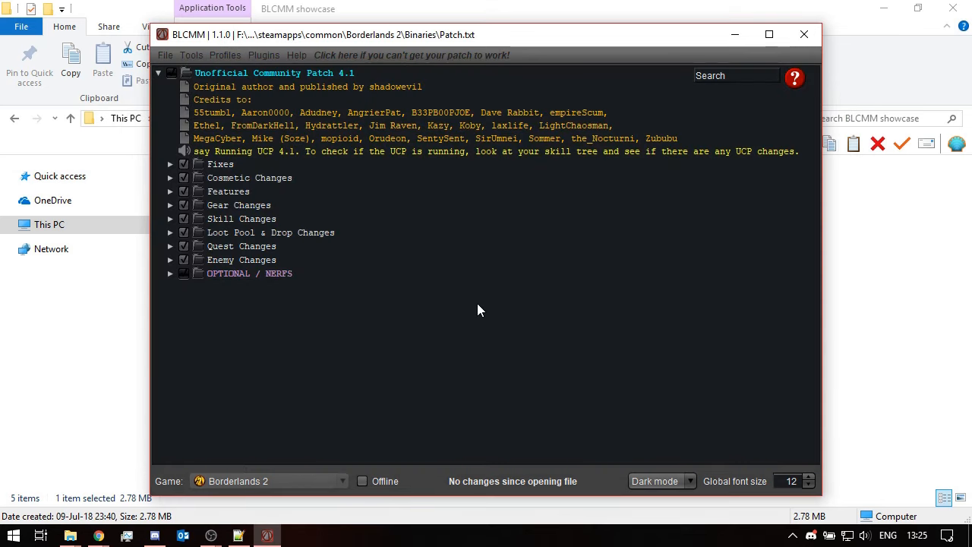
- Enable auto-update for The Hex Multitool by c0dycode and restart BLCMM
click(194, 54)
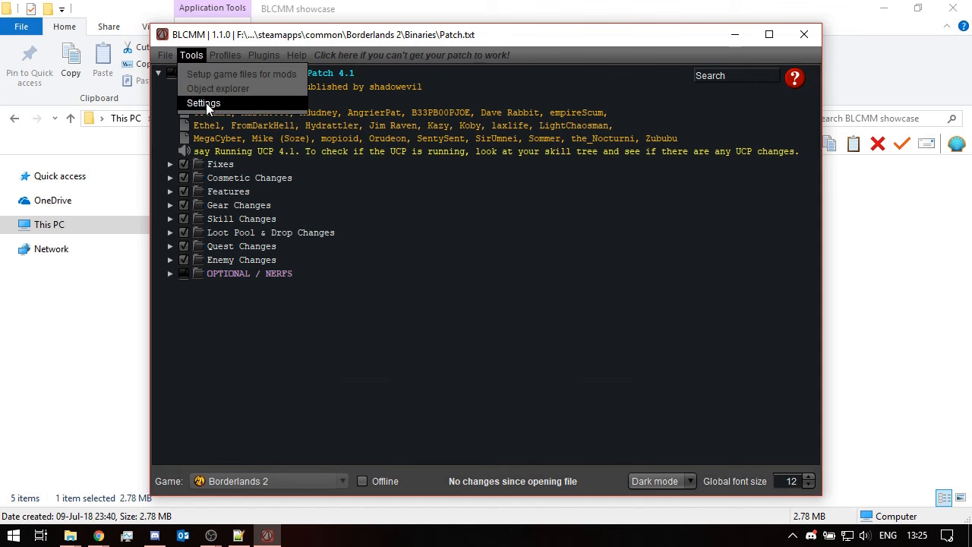
click(212, 104)
click(424, 135)
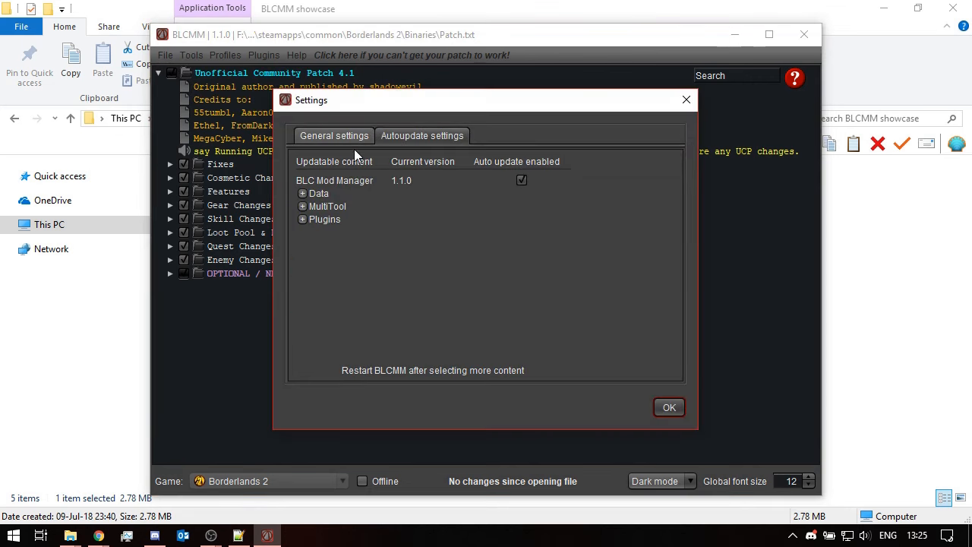
click(303, 207)
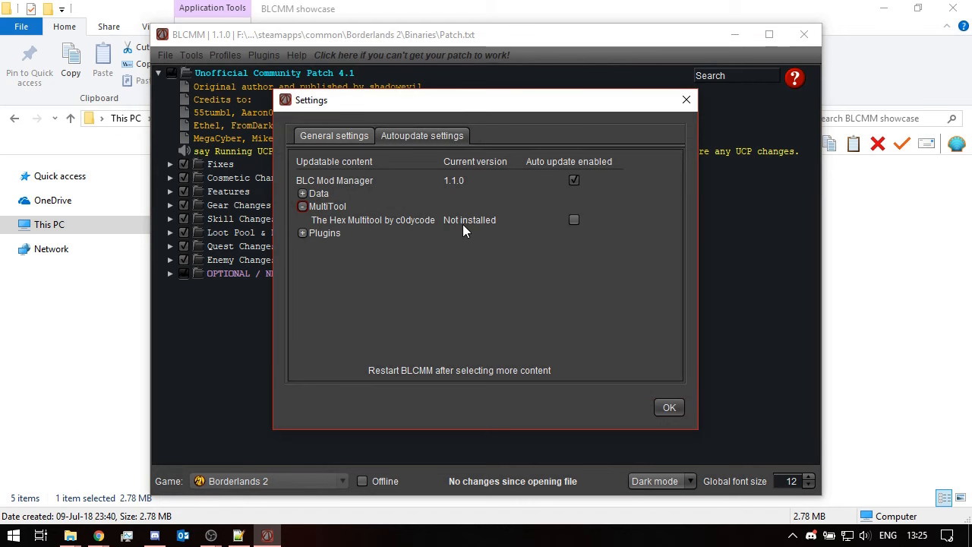
click(574, 221)
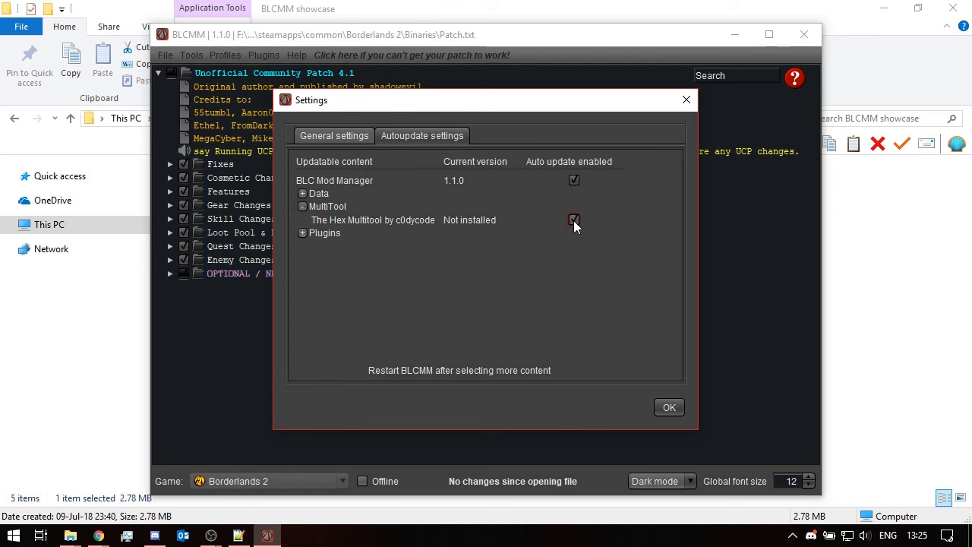
click(668, 411)
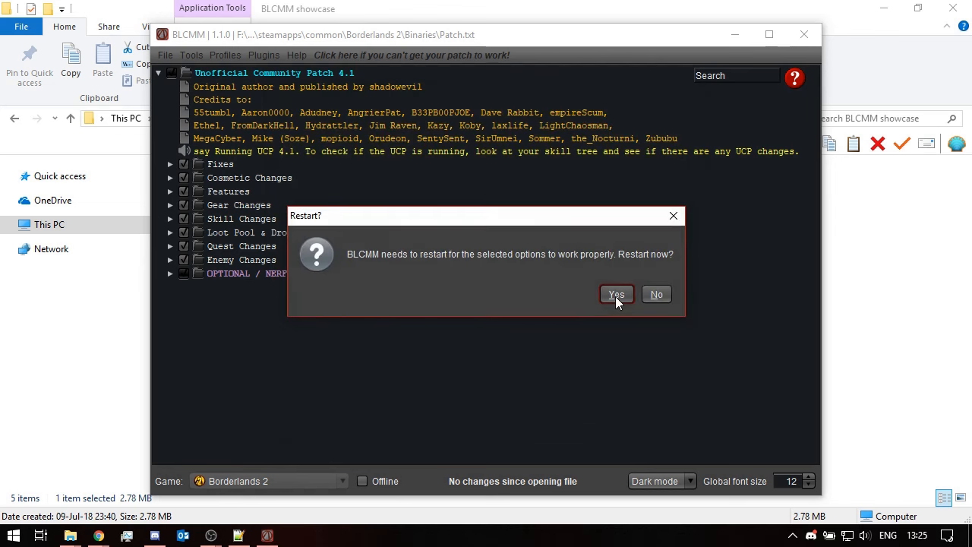
click(615, 295)
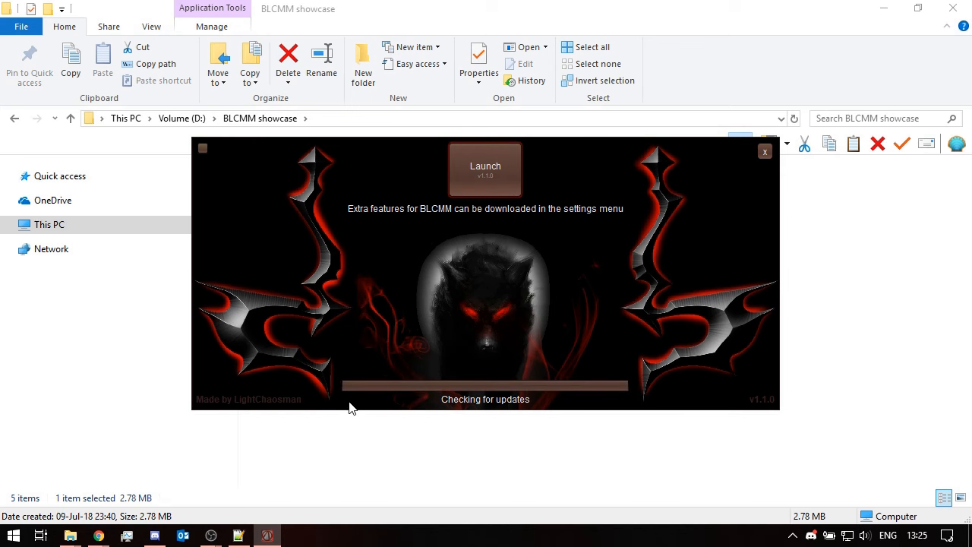
click(486, 168)
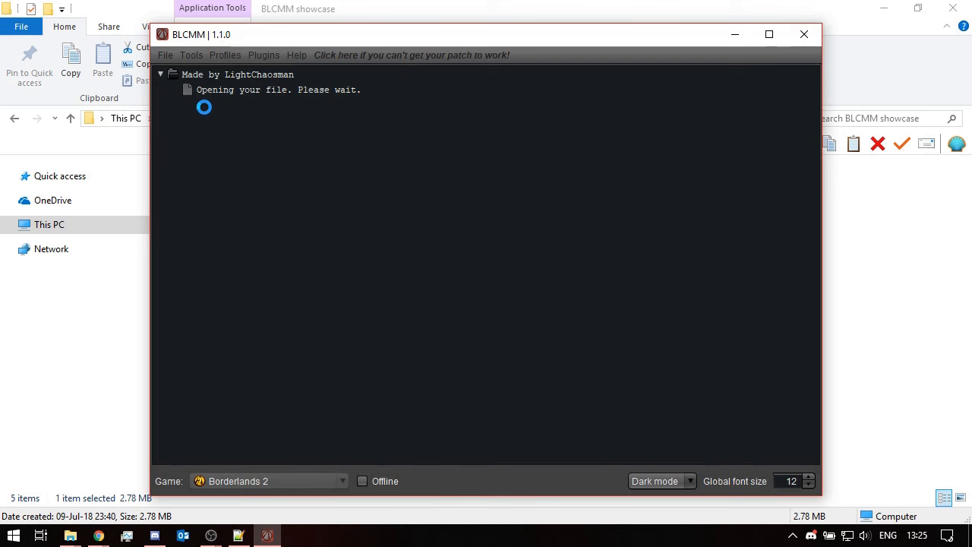
- Open the Borderlands Hex Multitool to view it and close it again
click(191, 54)
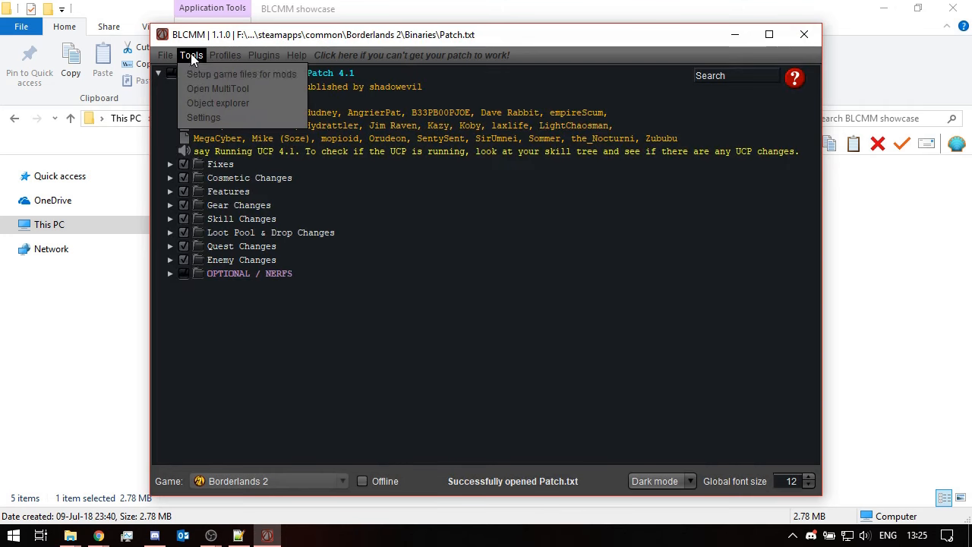
click(206, 92)
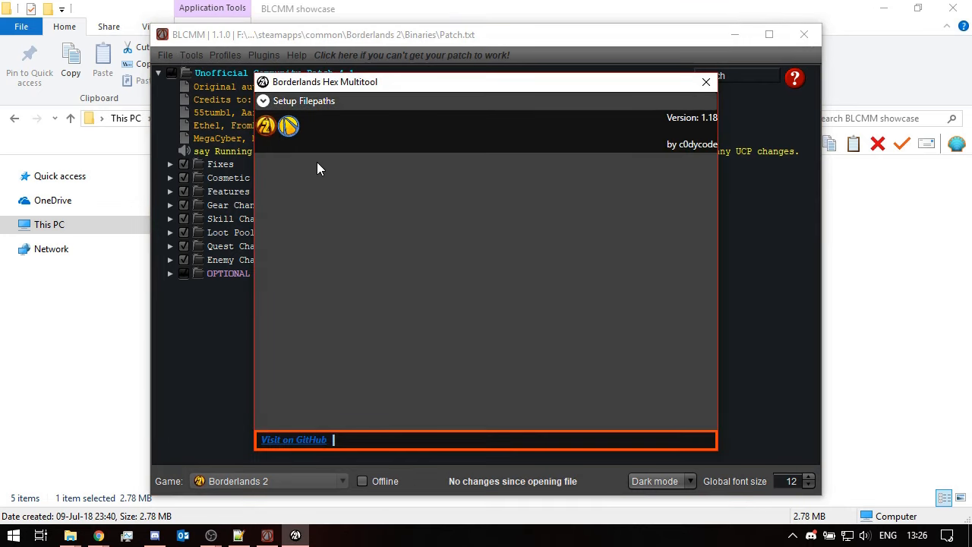
click(705, 83)
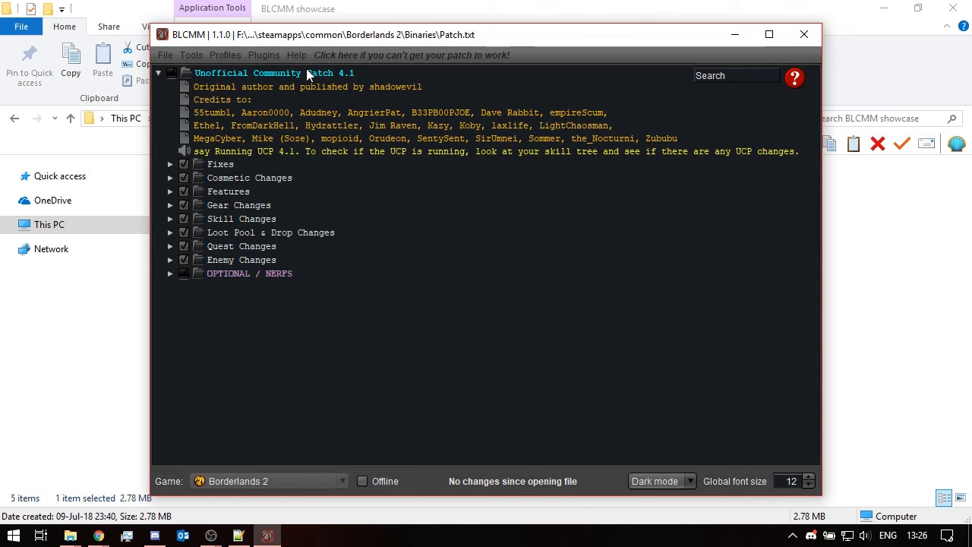
- Disable the Skill Changes and Loot Pool & Drop Changes categories of the Unofficial Community Patch
click(182, 218)
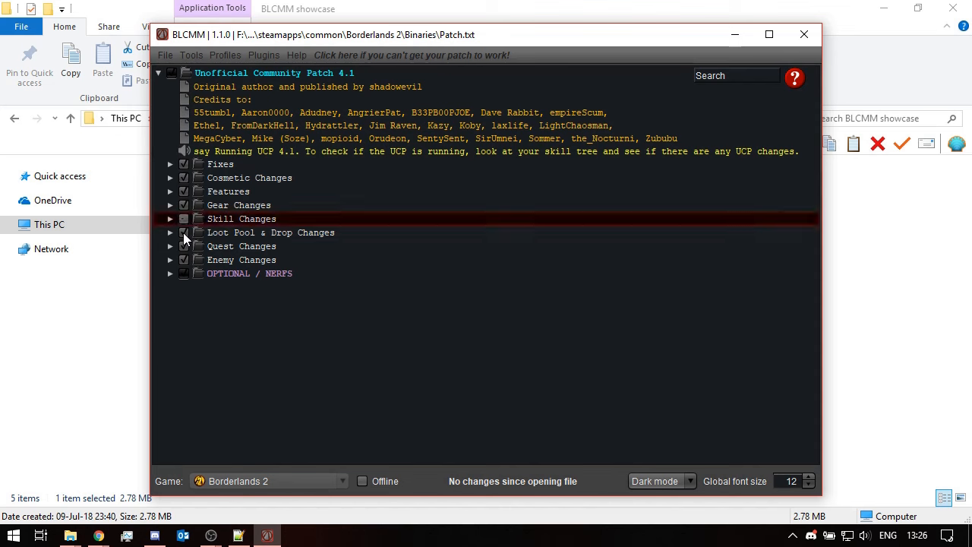
click(183, 232)
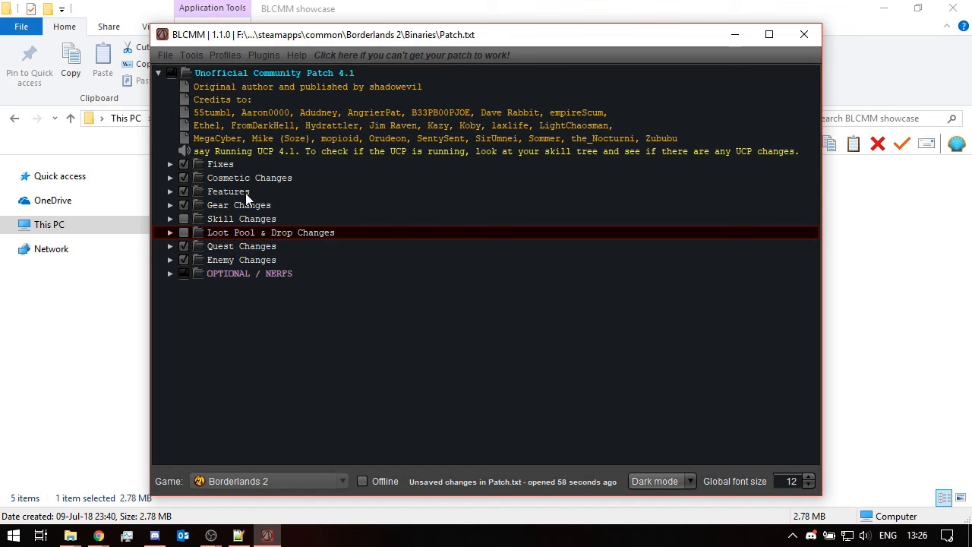
- Expand OPTIONAL / NERFS through Gear Replacements to examine the Lucrative Opportunity choices, and collapse the category again
click(170, 273)
click(182, 288)
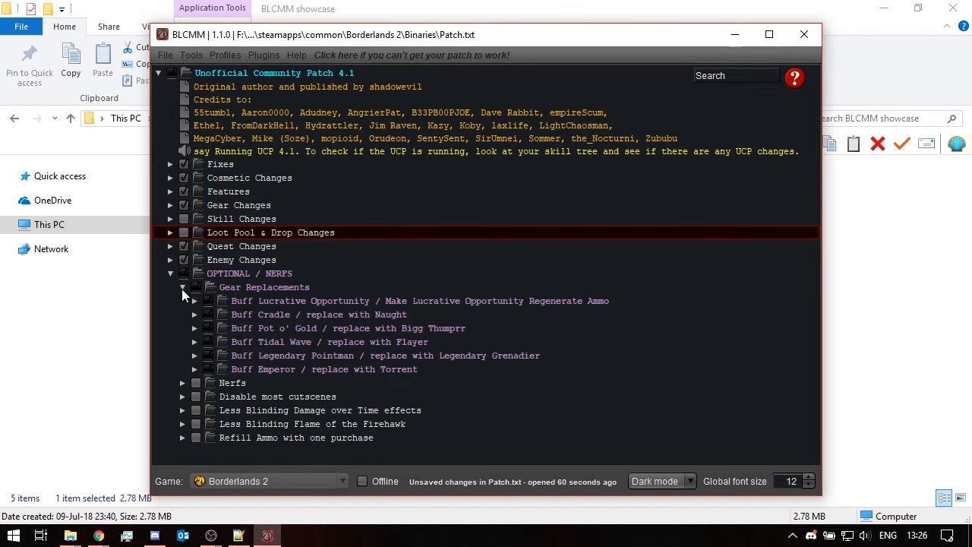
click(194, 302)
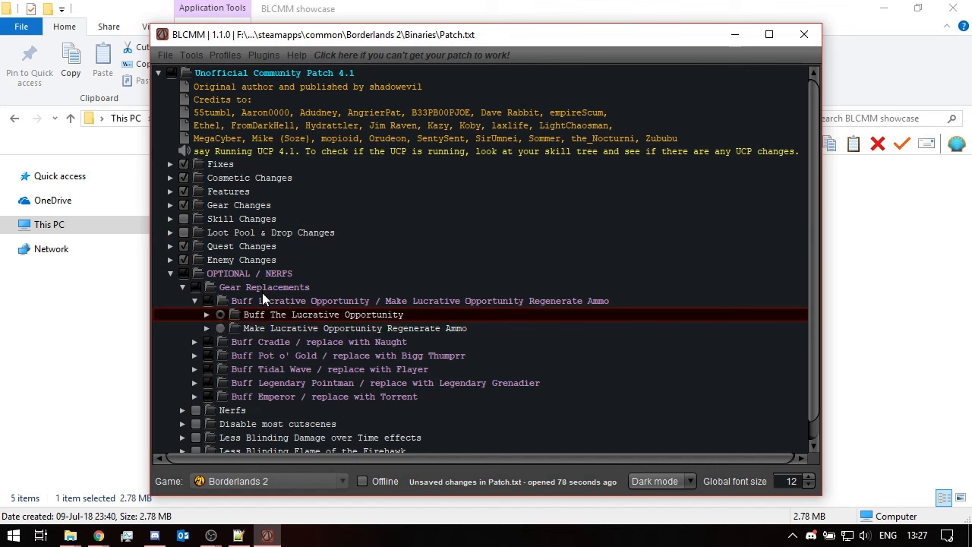
click(171, 273)
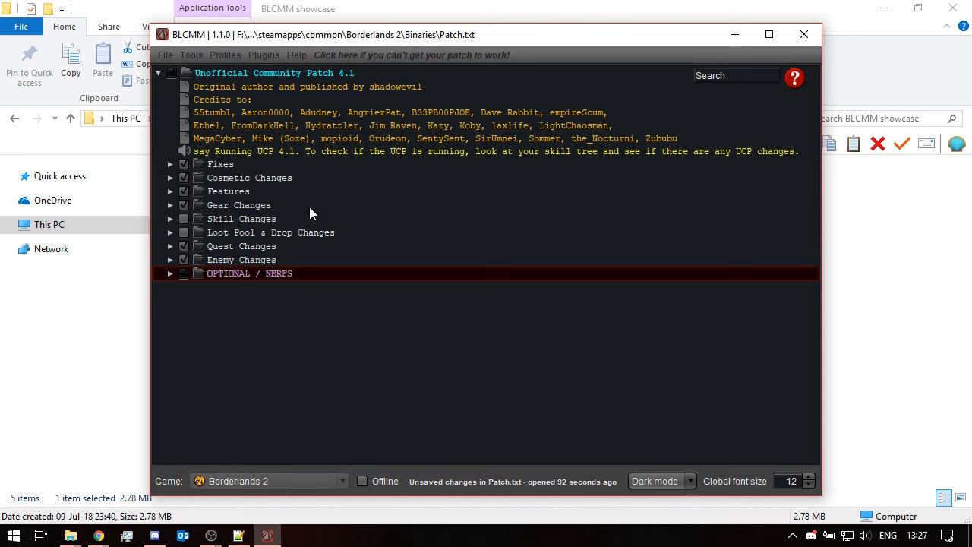
- Open the recent Pre-Sequel file PatchTPS.txt, saving the unsaved changes in Patch.txt
click(164, 57)
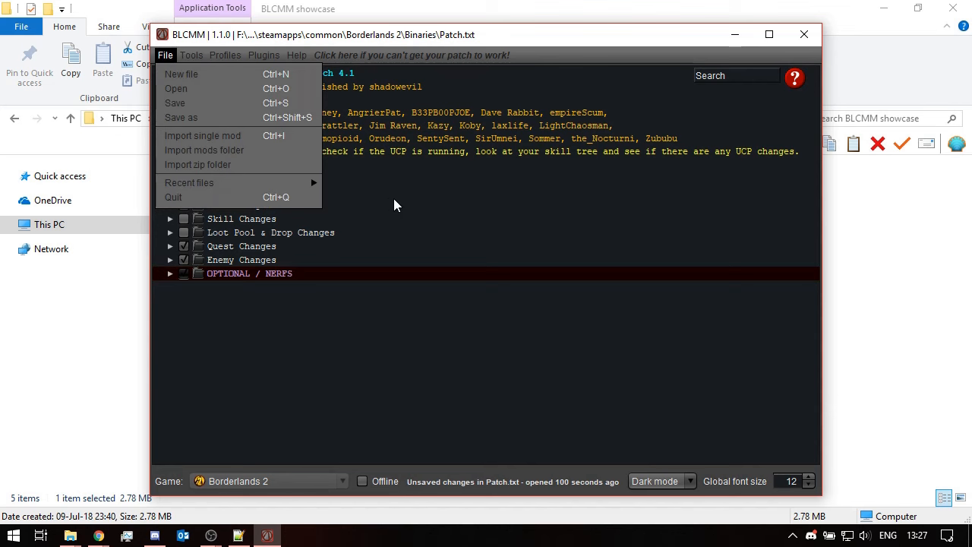
mouse_move(269, 184)
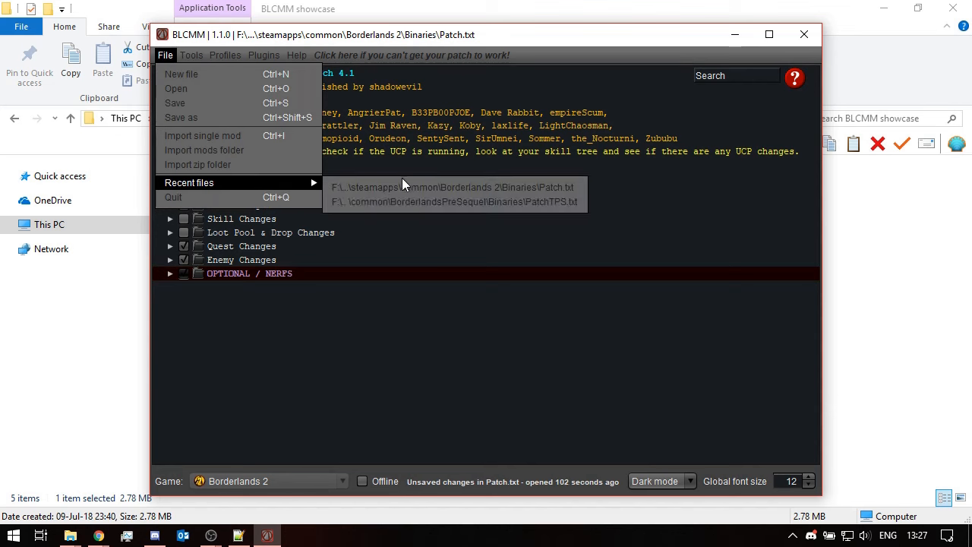
click(410, 202)
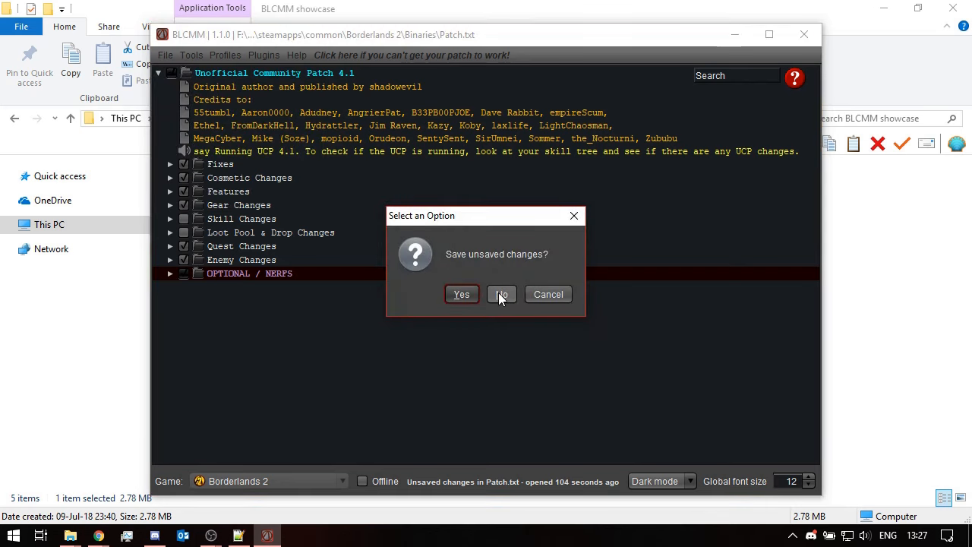
click(461, 294)
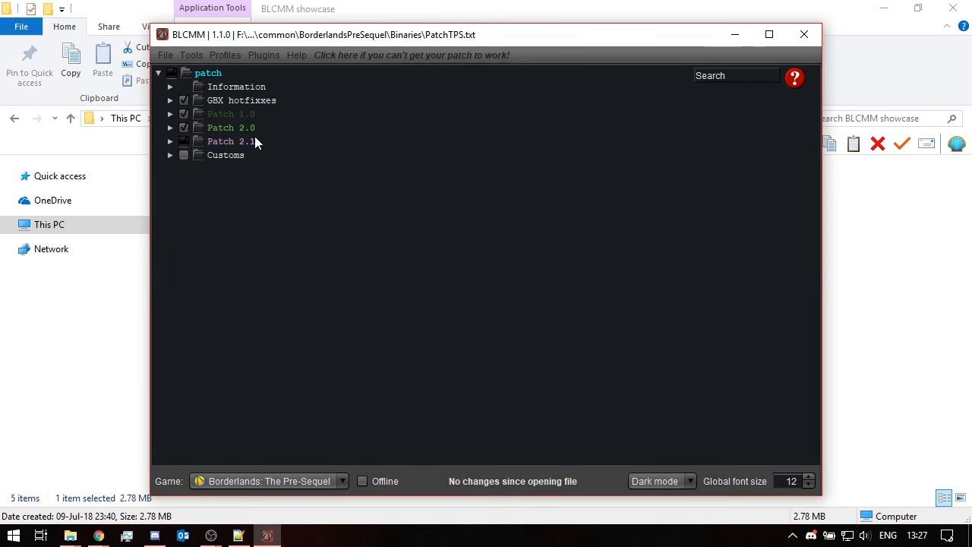
- Reopen the recent Borderlands 2 file Patch.txt
click(167, 55)
mouse_move(217, 184)
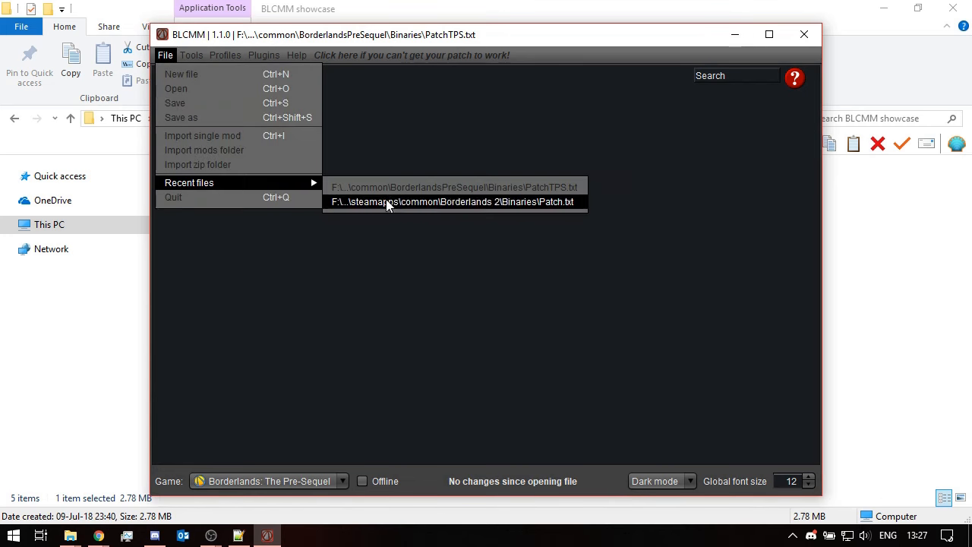
click(469, 201)
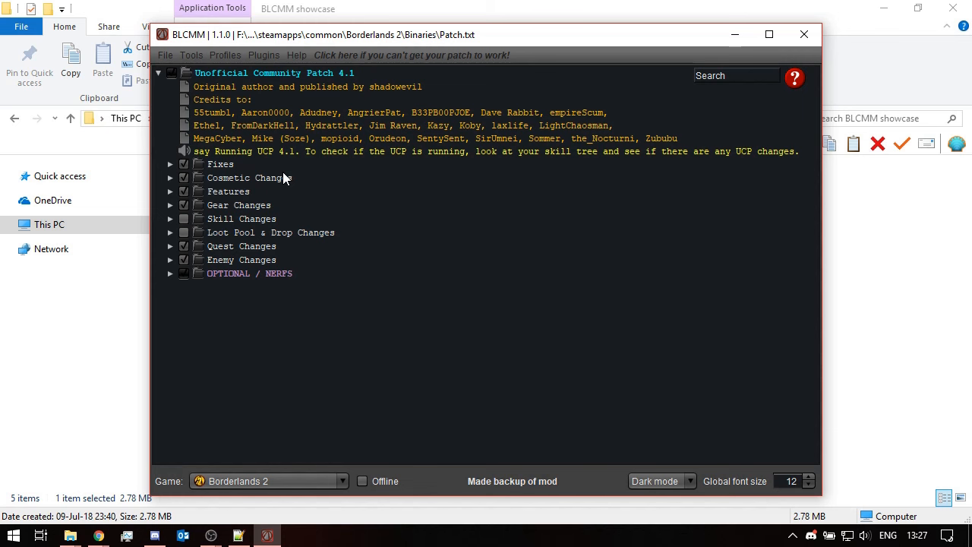
- Switch to Chrome and open the Borderlands 2 mods folder of the BLCMods repository on GitHub
click(97, 537)
click(207, 504)
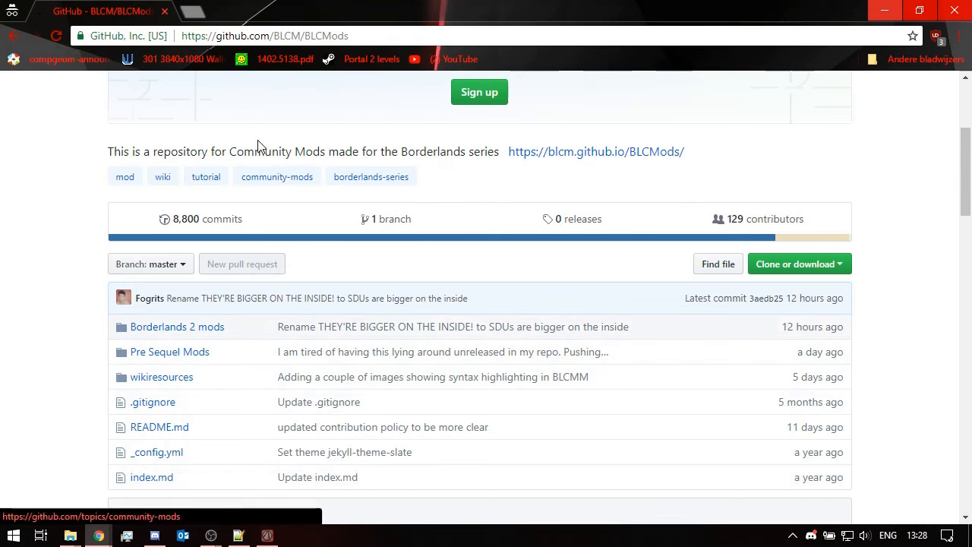
scroll(256, 142, up, 3)
scroll(257, 142, down, 4)
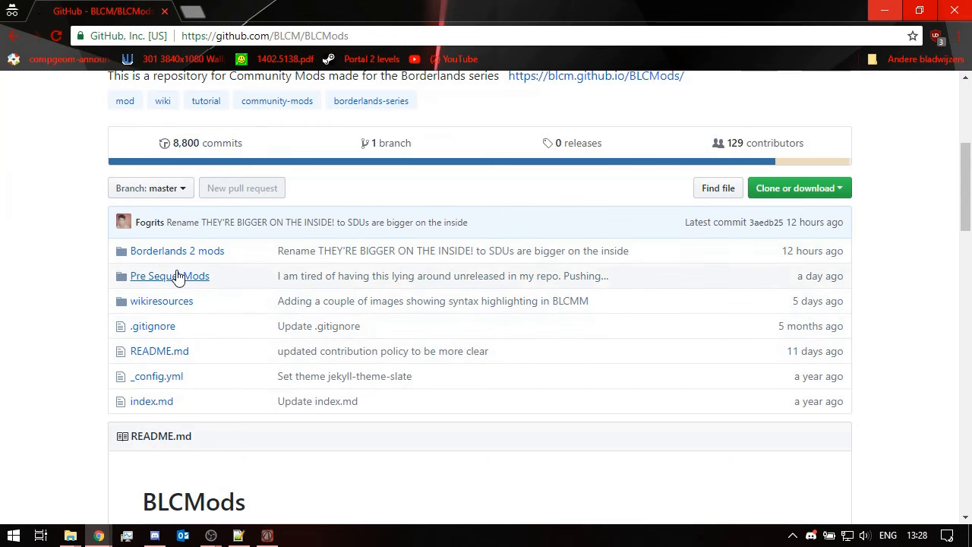
click(218, 258)
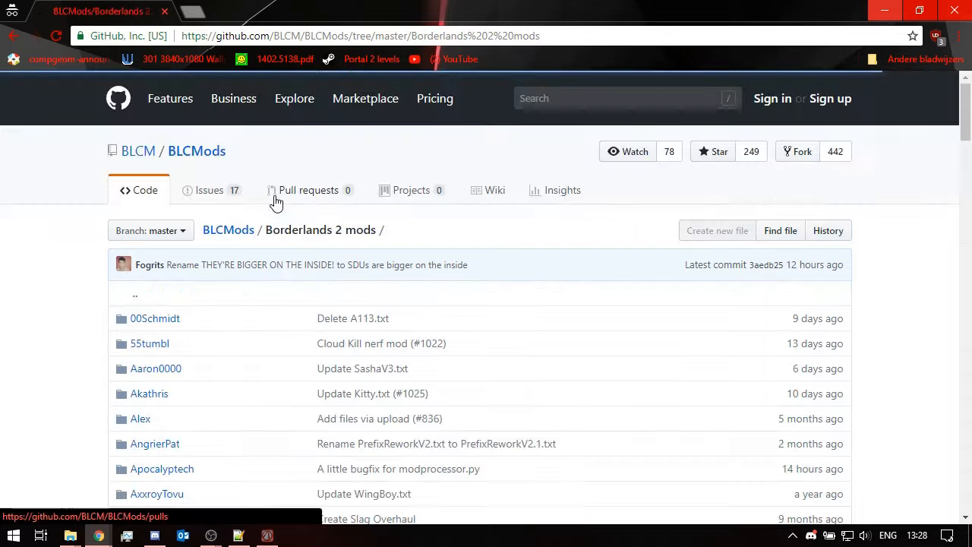
- Find and open the LightChaosman folder among the Borderlands 2 mods
scroll(256, 306, down, 4)
scroll(261, 202, down, 4)
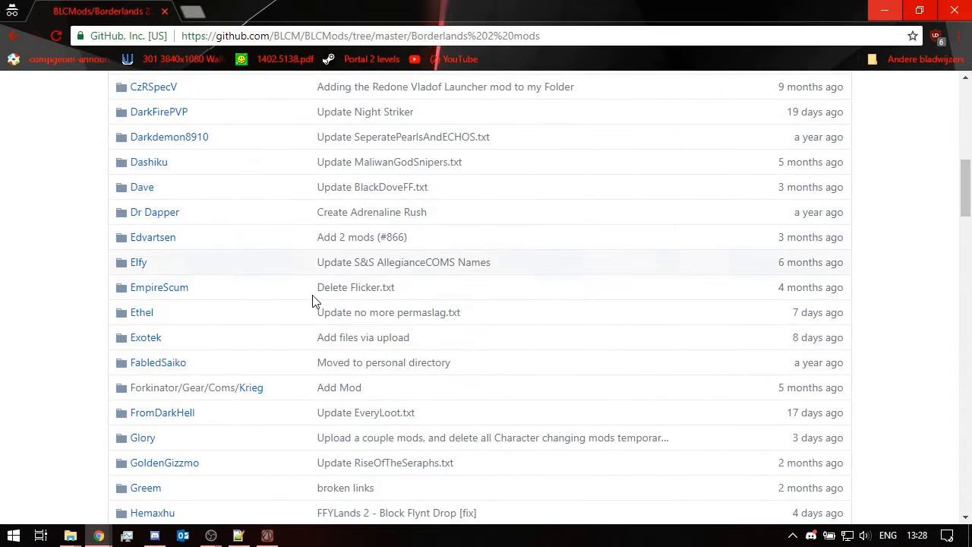
scroll(228, 323, down, 2)
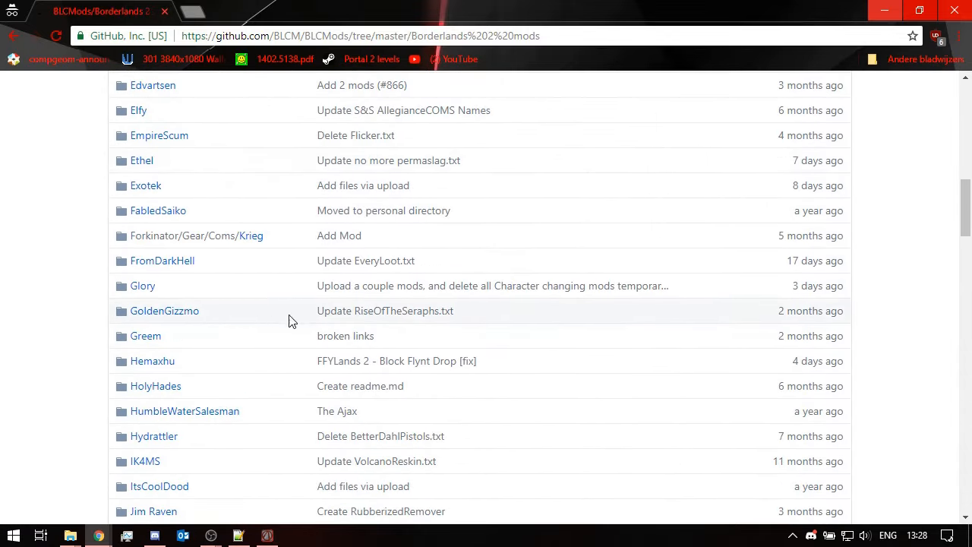
scroll(293, 323, down, 2)
scroll(292, 259, down, 1)
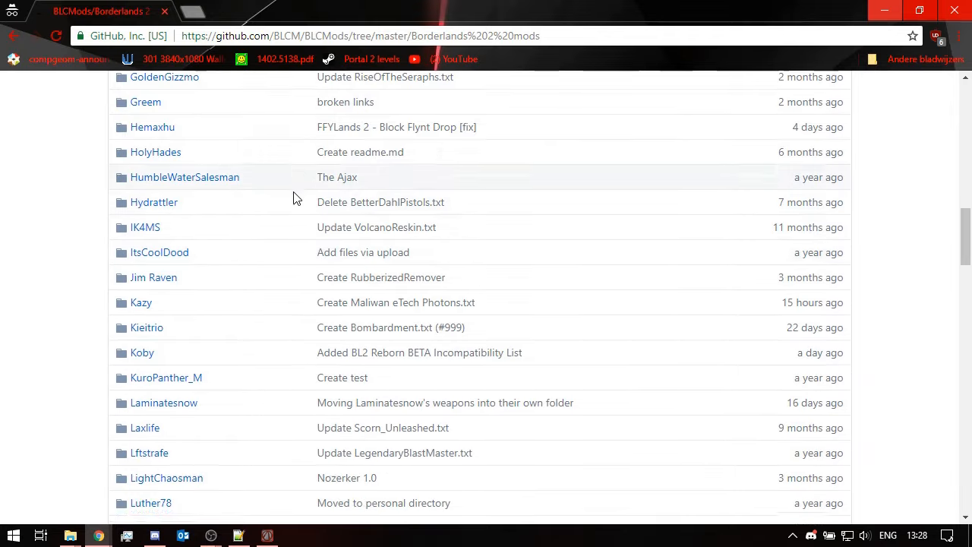
scroll(289, 208, down, 2)
click(187, 332)
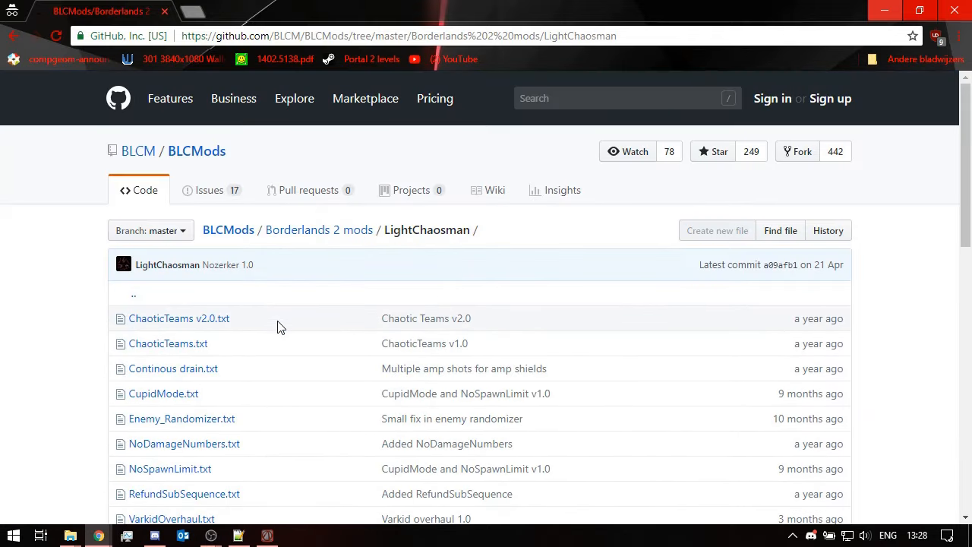
- Open the raw version of nozerker.txt and save it to the BLCMM showcase folder
scroll(274, 313, down, 2)
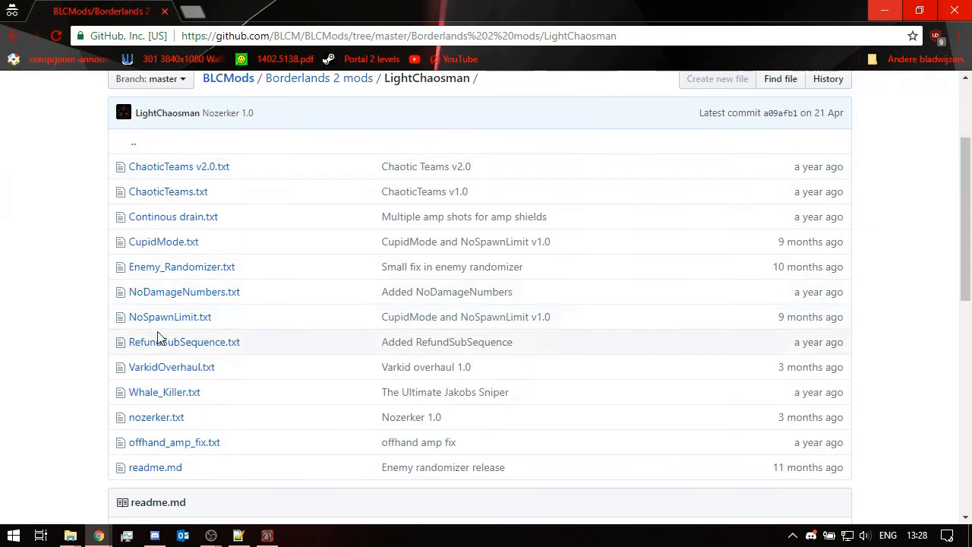
click(156, 417)
scroll(303, 382, down, 2)
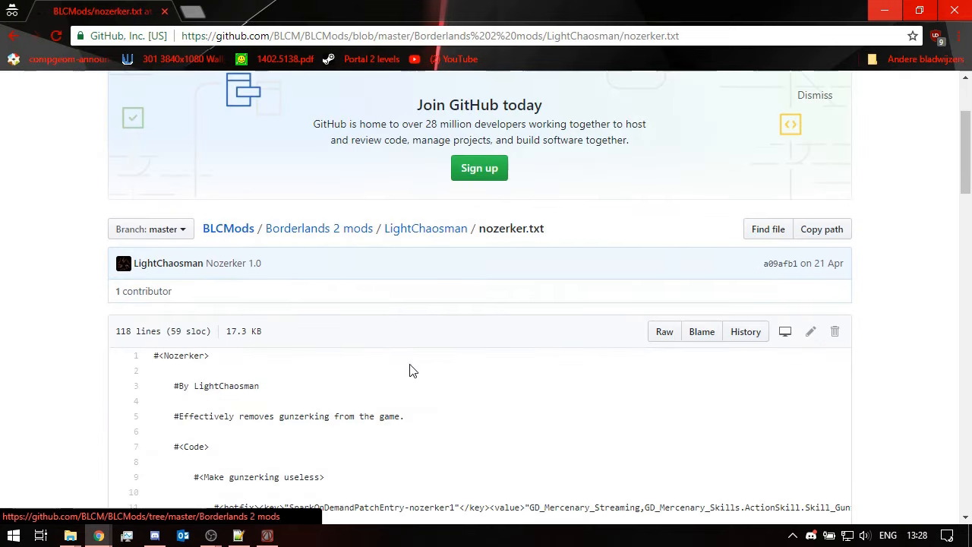
click(665, 336)
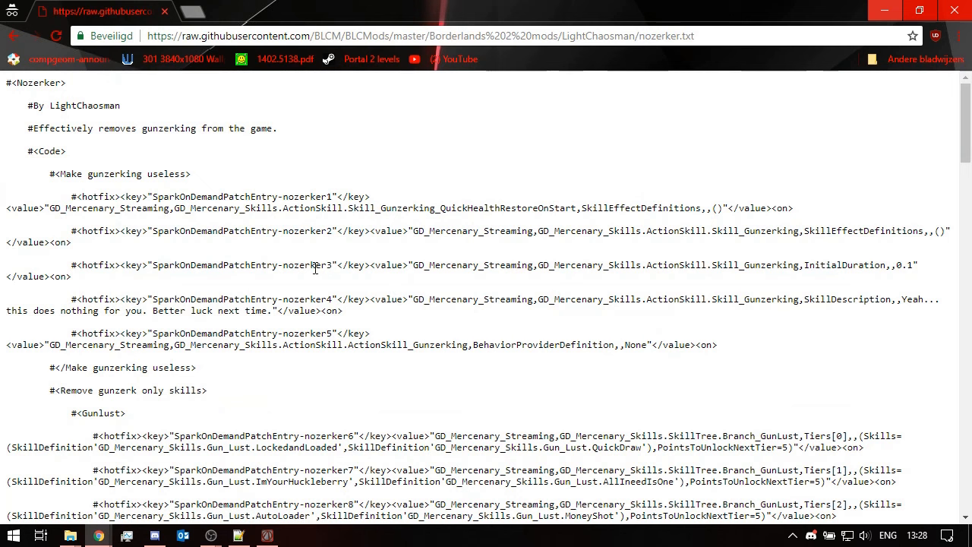
key(ctrl+s)
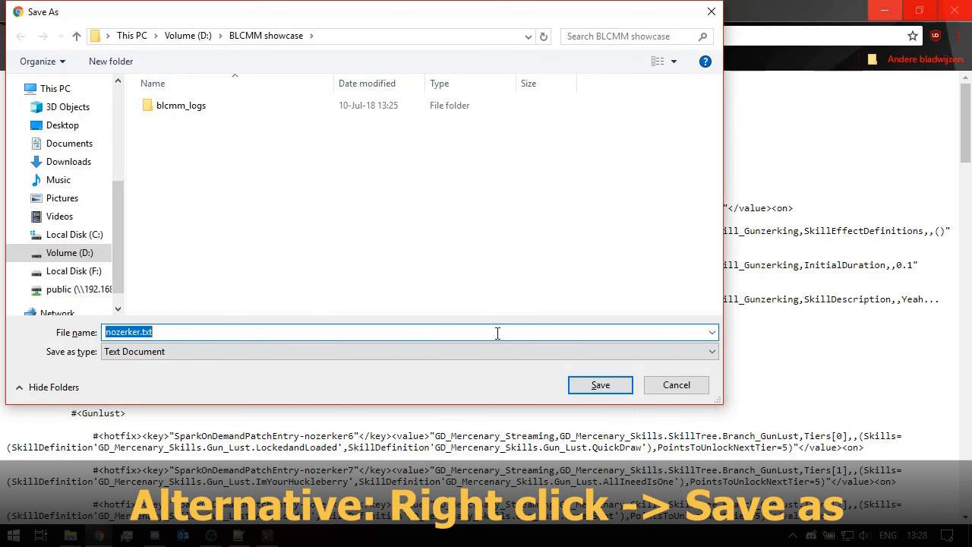
click(600, 385)
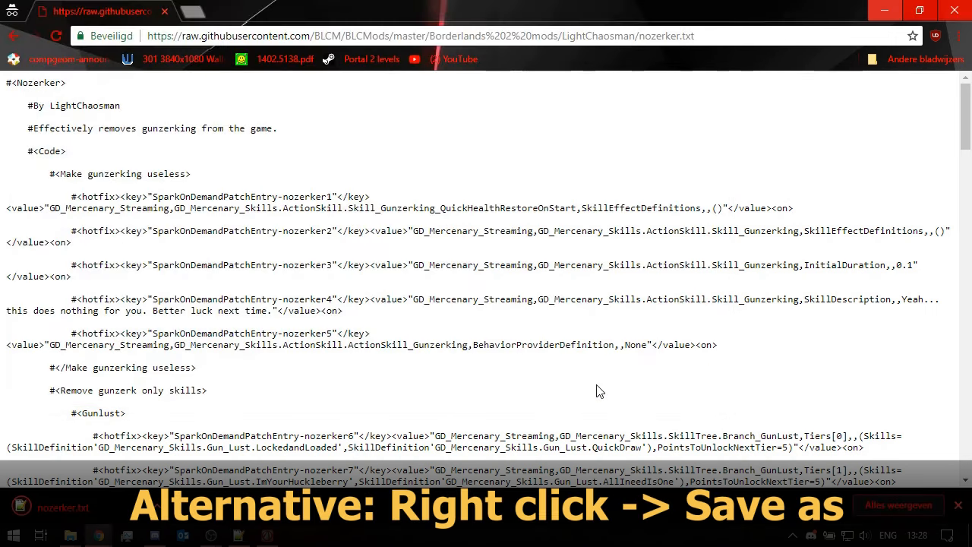
- Switch back to BLCMM and import the single mod nozerker.txt from the BLCMM install directory into Patch.txt
click(268, 537)
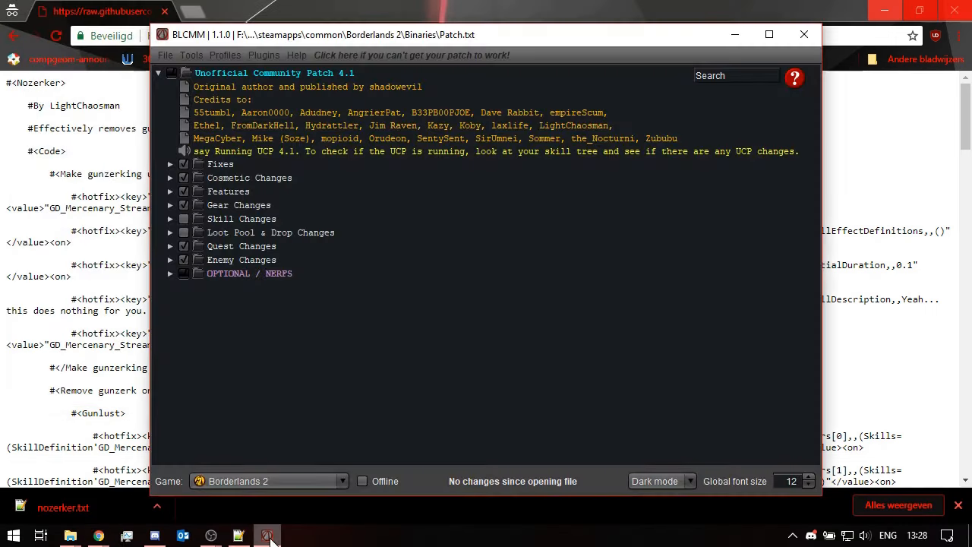
click(163, 56)
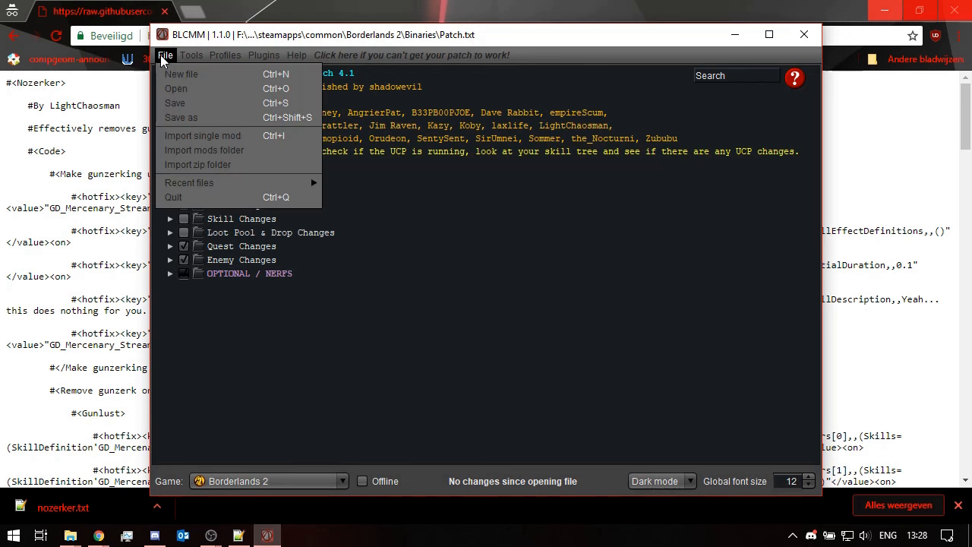
click(202, 137)
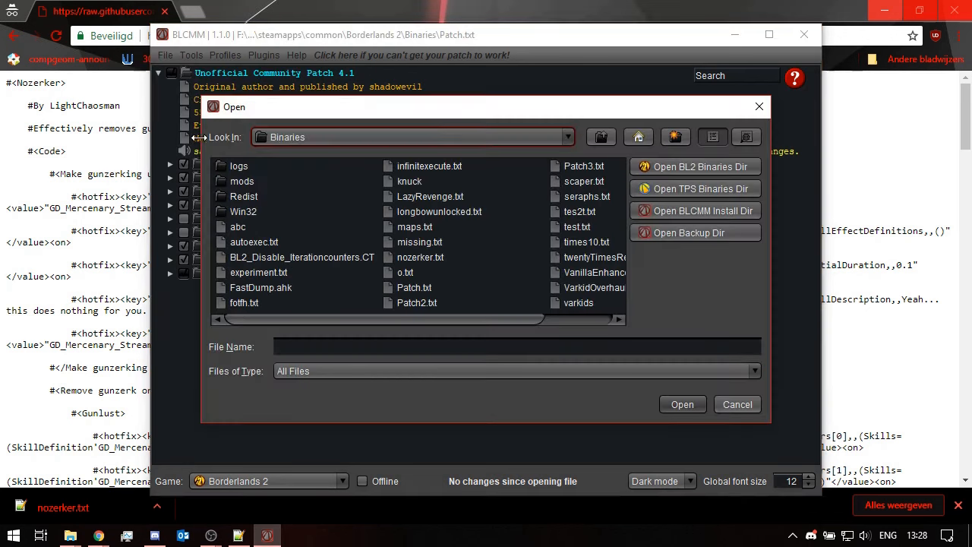
click(682, 186)
click(681, 169)
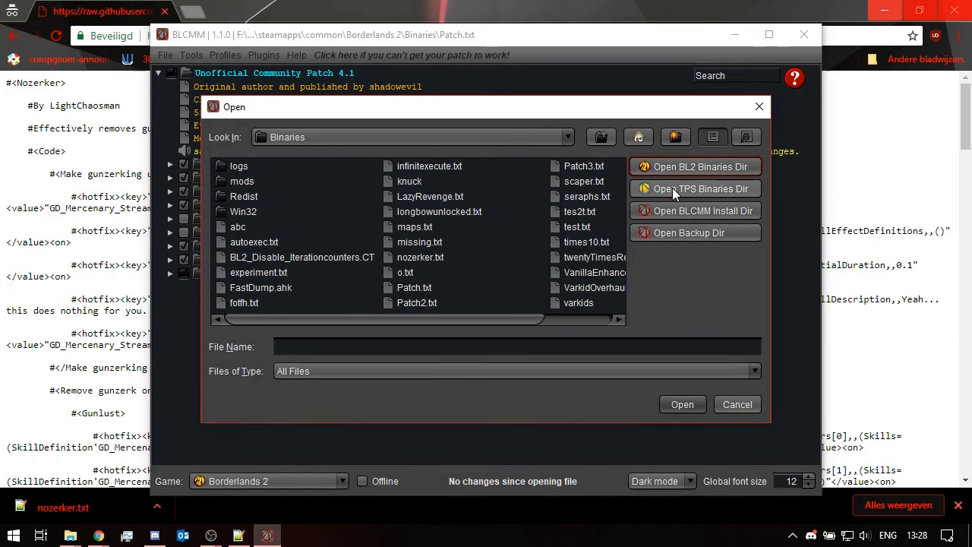
click(672, 187)
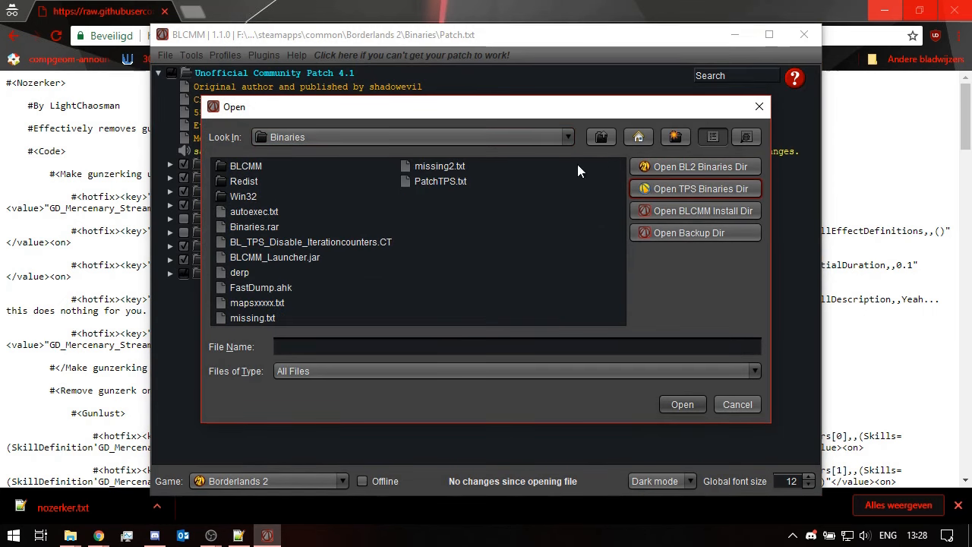
click(691, 208)
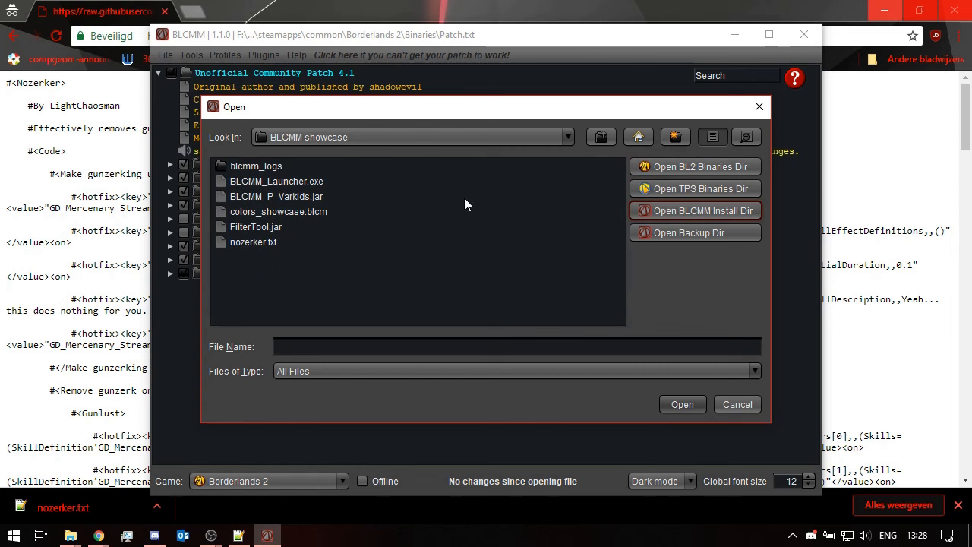
double_click(252, 241)
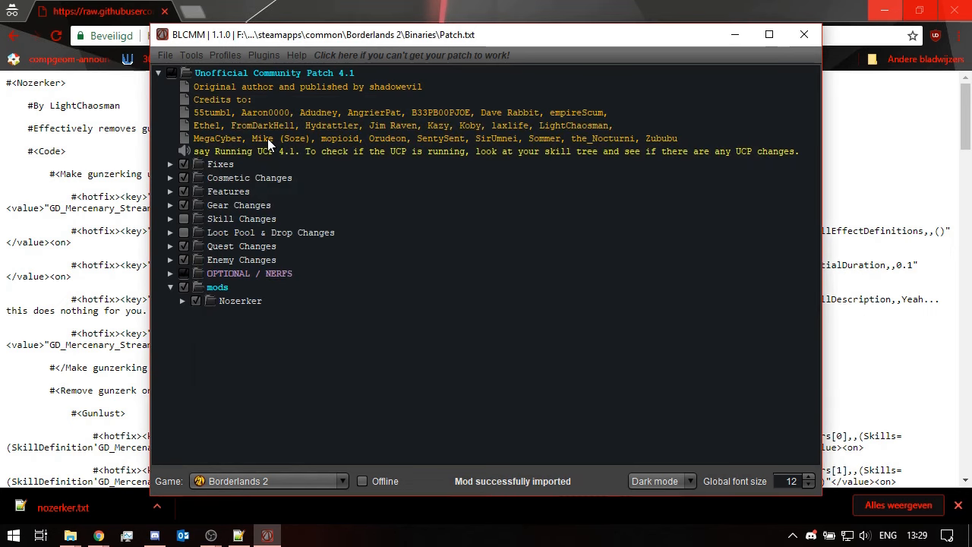
click(196, 299)
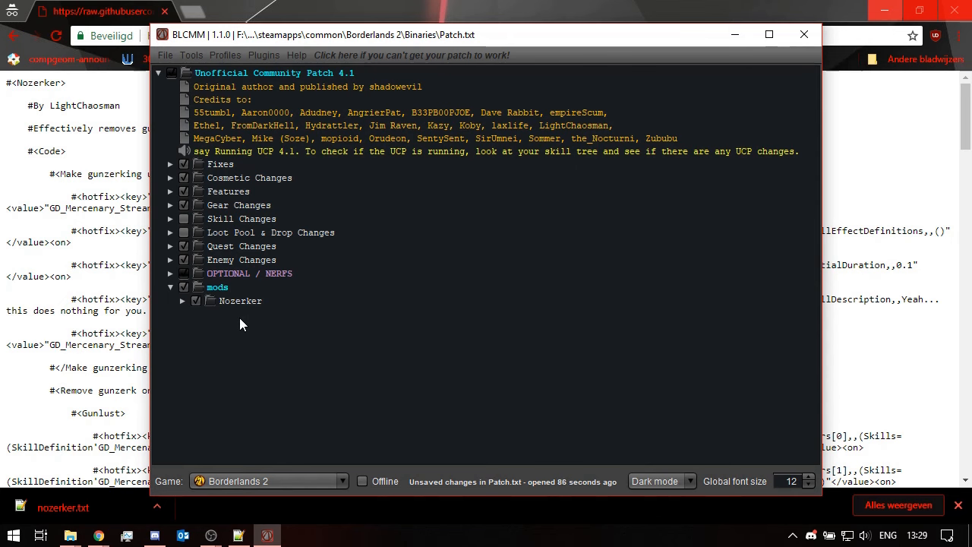
- Enable structural edits in the general settings of BLCMM
click(190, 55)
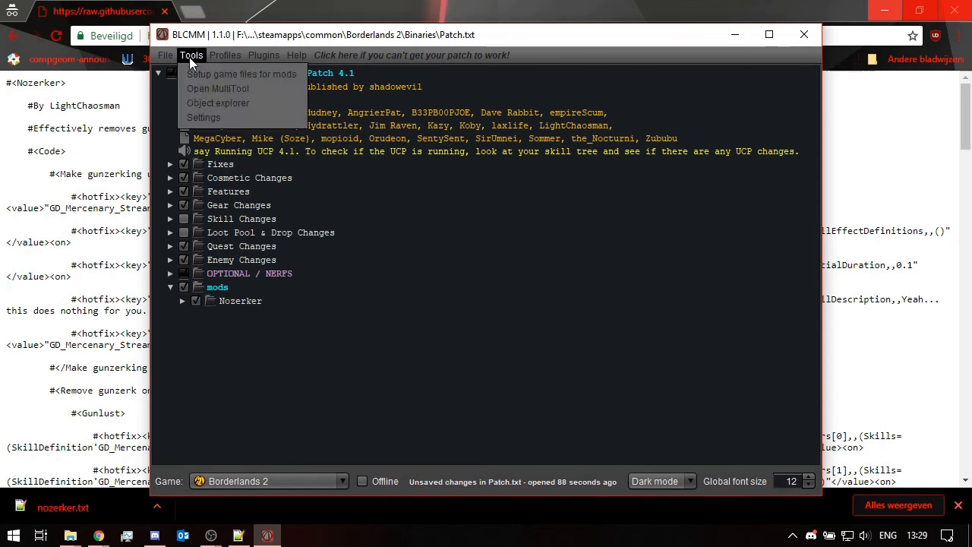
click(189, 57)
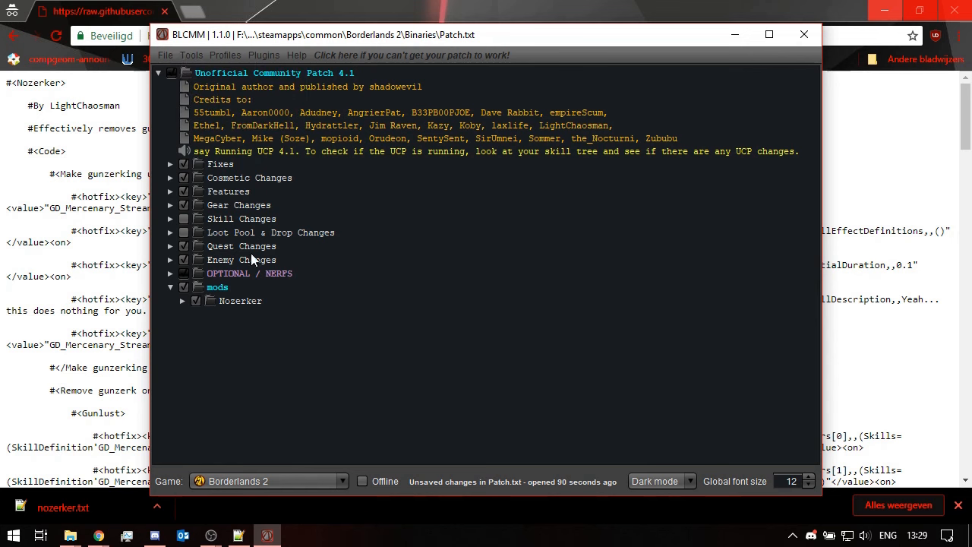
click(189, 56)
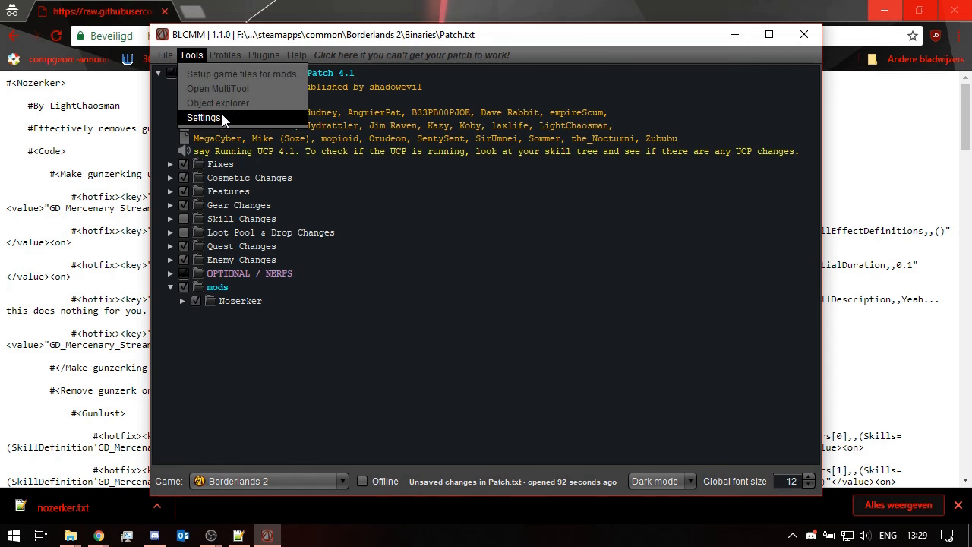
click(222, 114)
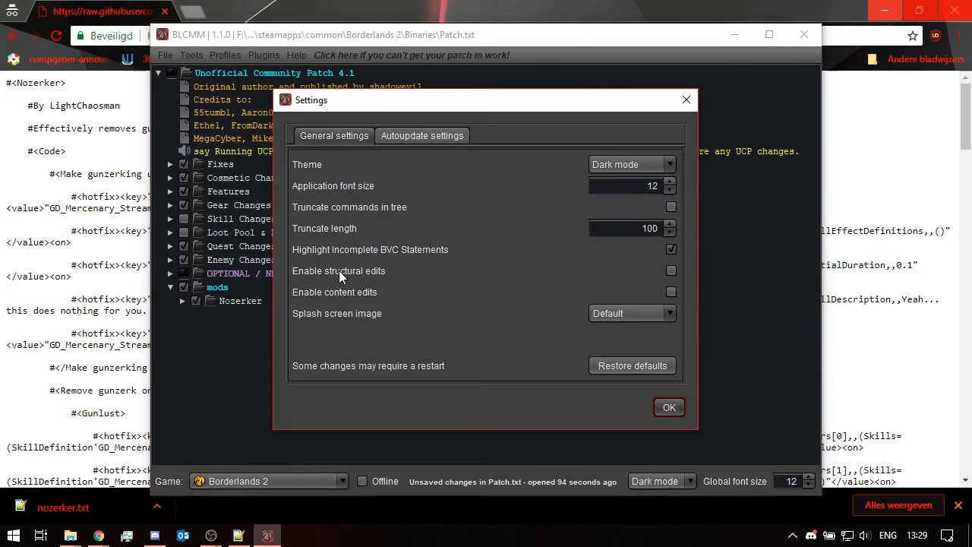
click(668, 274)
click(669, 408)
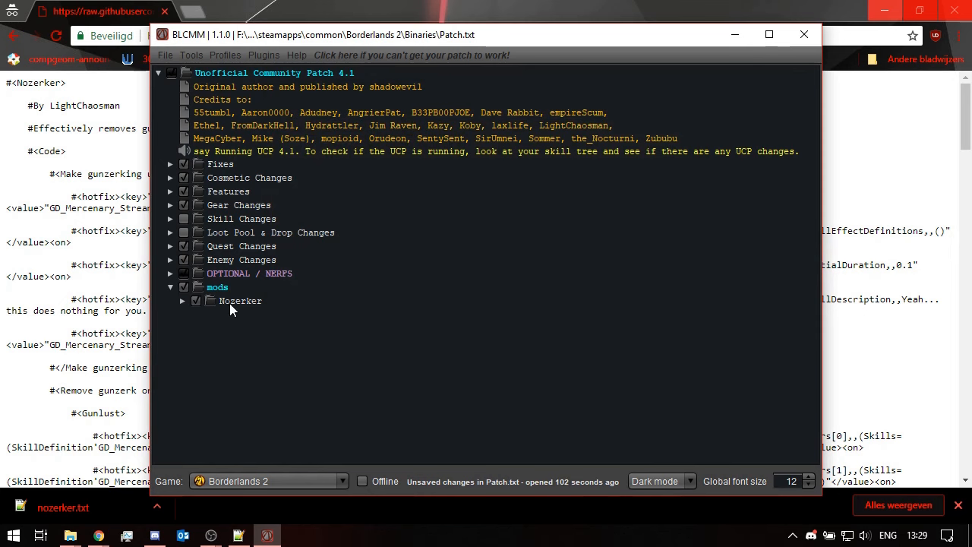
- Move the Nozerker mod between Quest Changes and Enemy Changes, and move it back into the mods category
drag(229, 303, 229, 249)
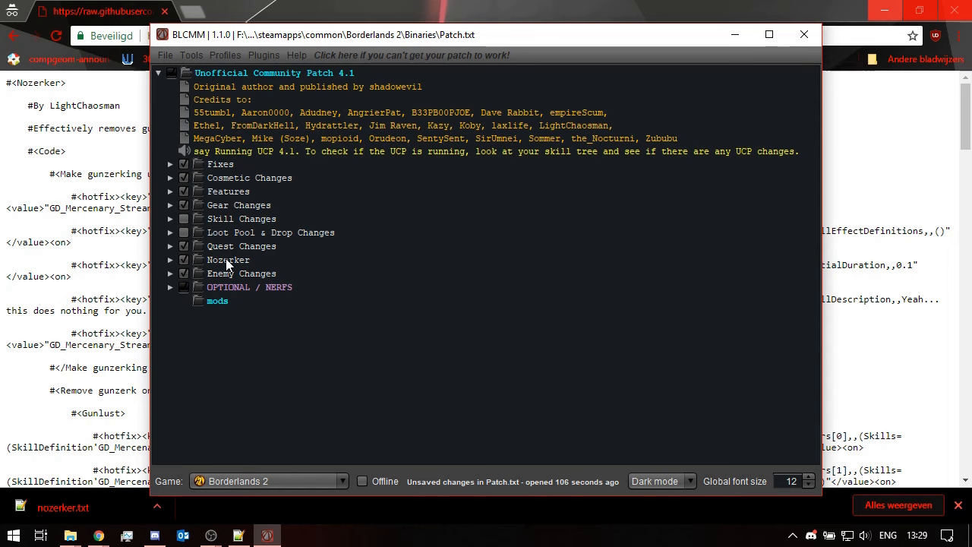
click(171, 259)
click(170, 259)
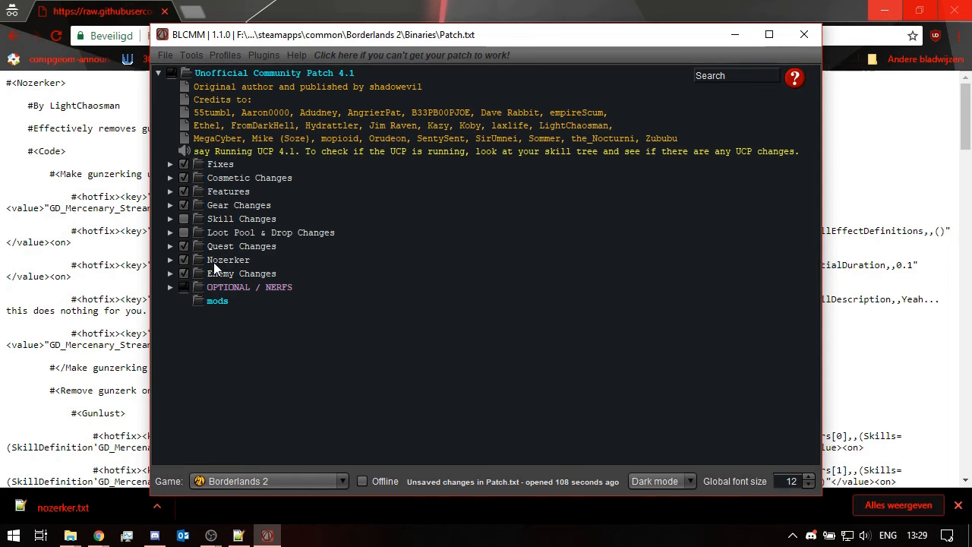
drag(214, 261, 219, 300)
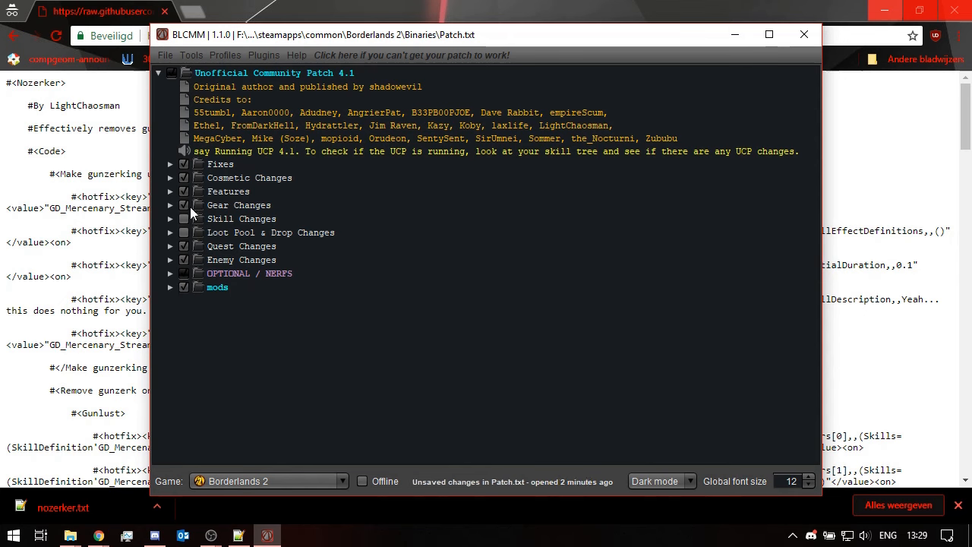
- Create a new profile named "my profile"
click(230, 55)
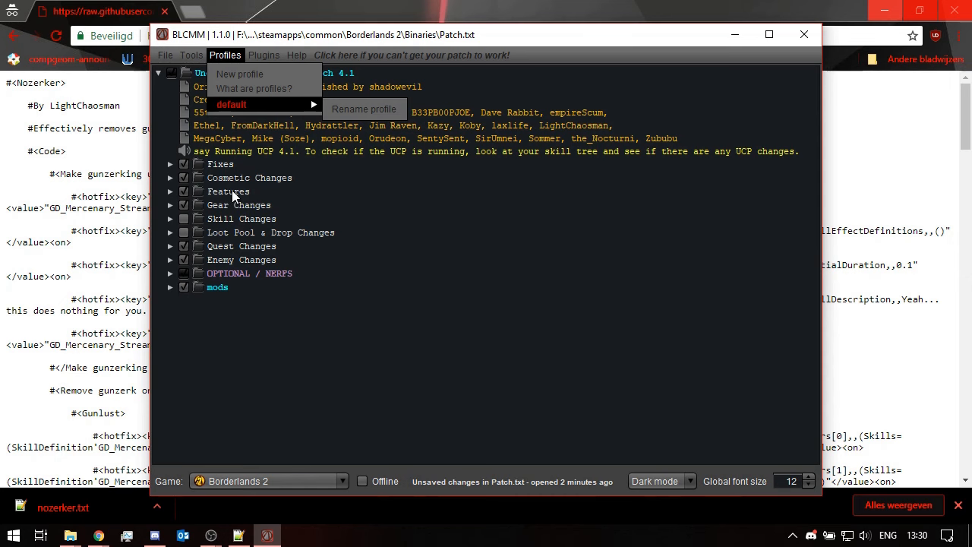
click(258, 76)
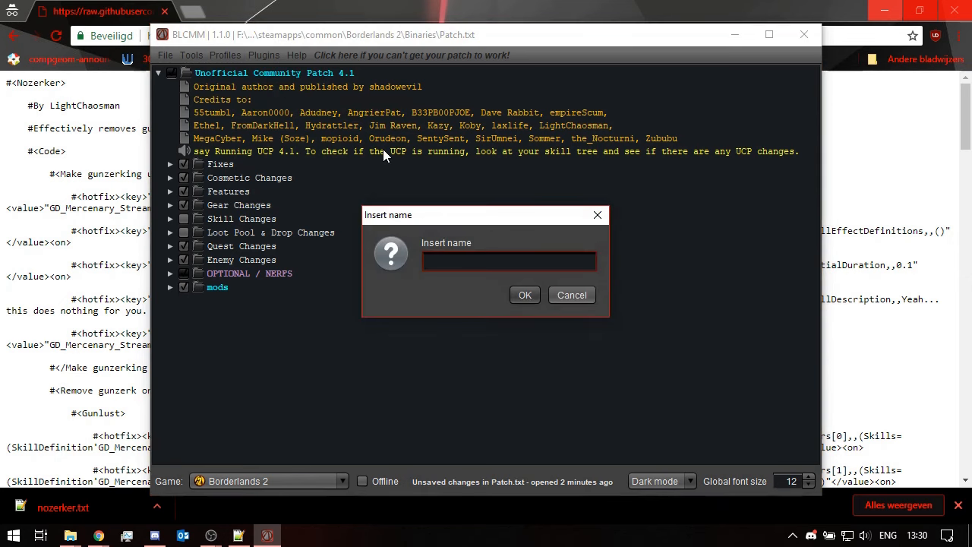
text(my profile)
key(Return)
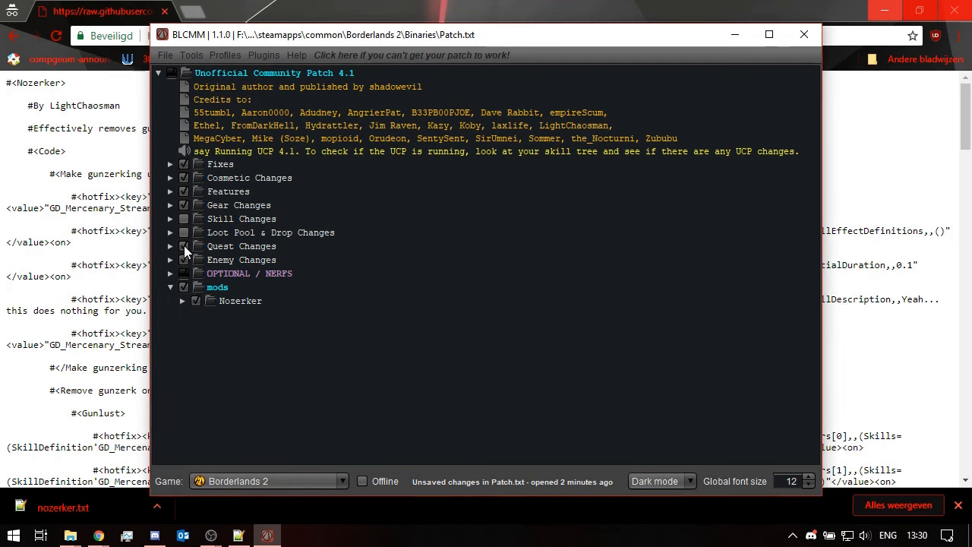
- Disable the mods, OPTIONAL / NERFS, Enemy Changes, Quest Changes and Gear Changes categories in the current profile
click(184, 287)
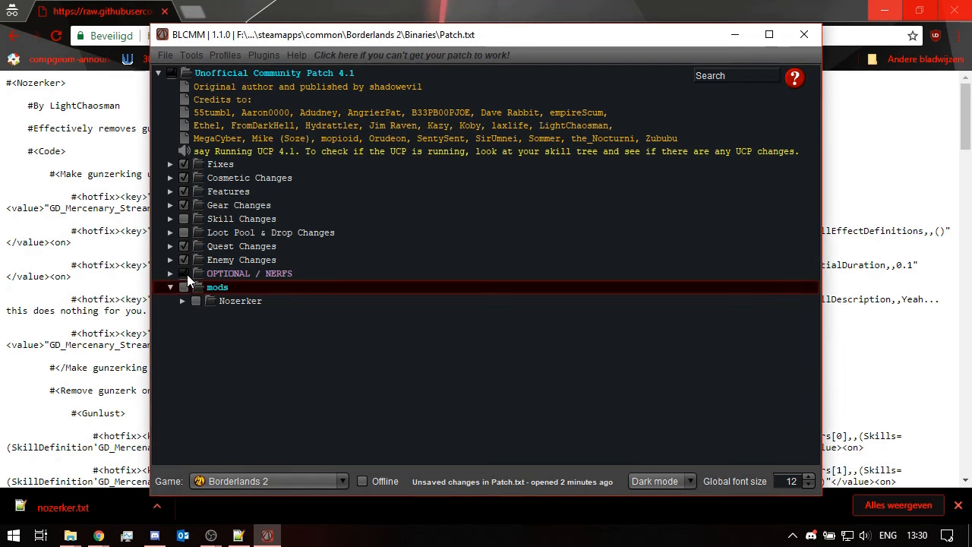
click(187, 274)
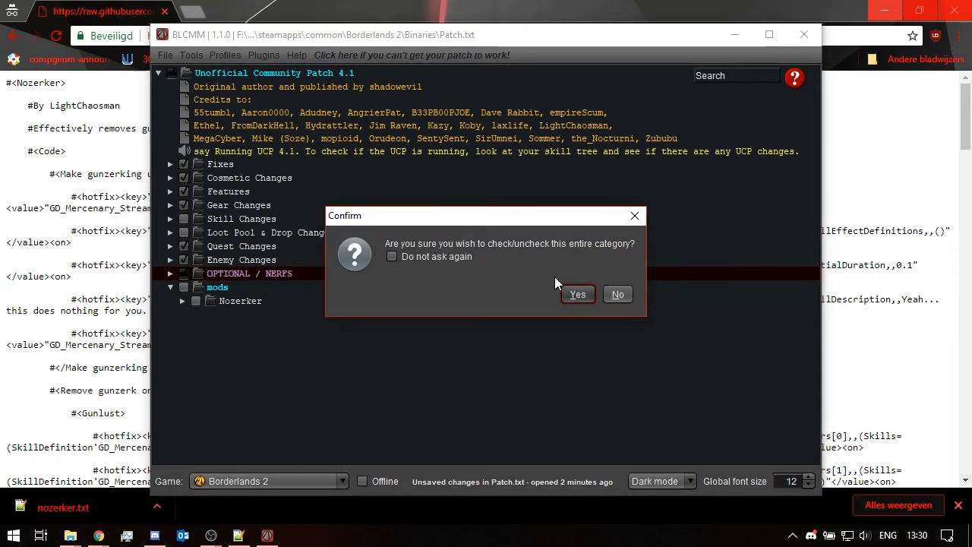
click(577, 294)
click(183, 258)
click(183, 246)
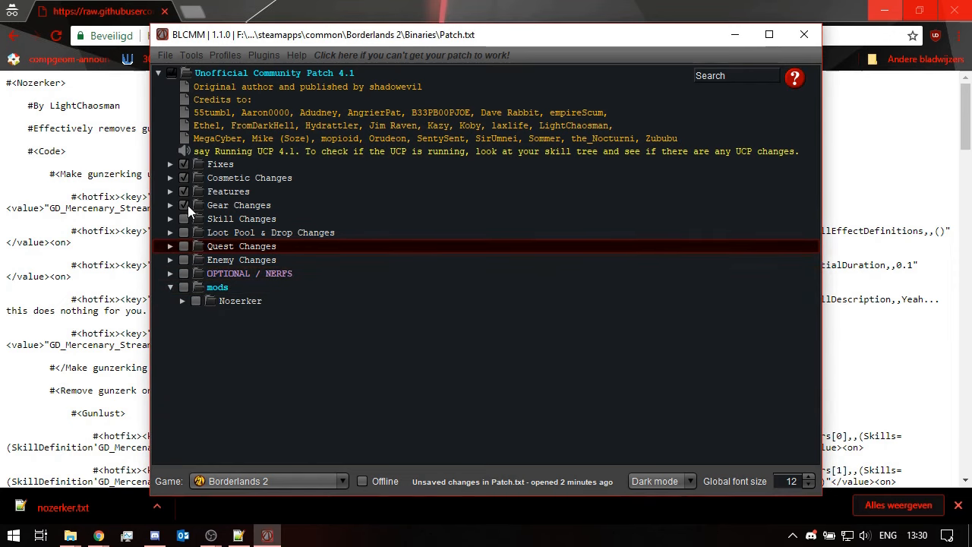
click(184, 205)
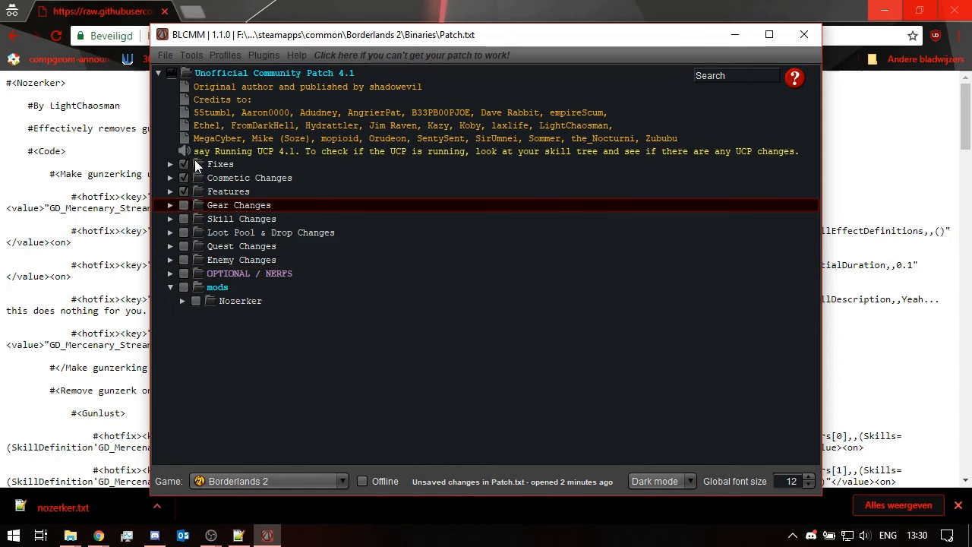
- Enable the Nerfs category inside OPTIONAL / NERFS, and switch to the default profile
click(170, 273)
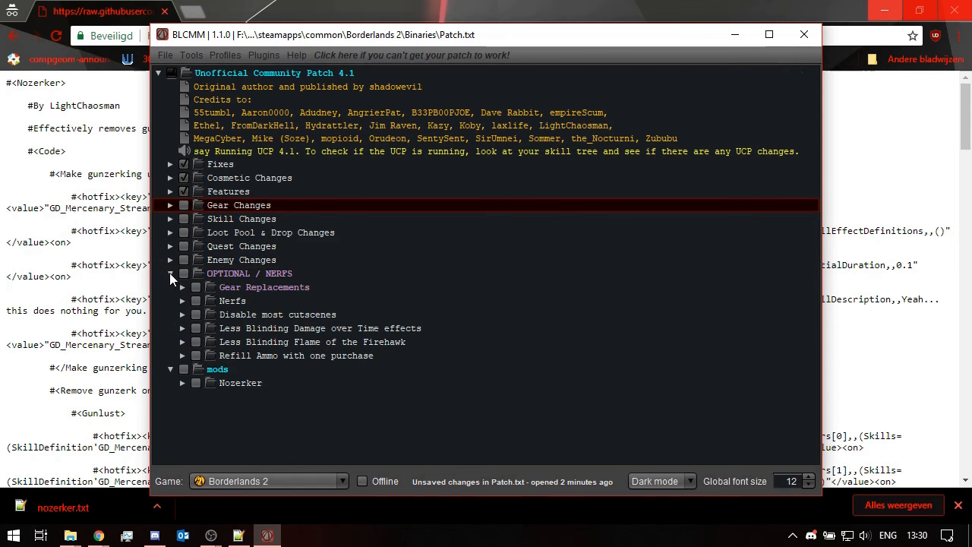
click(195, 301)
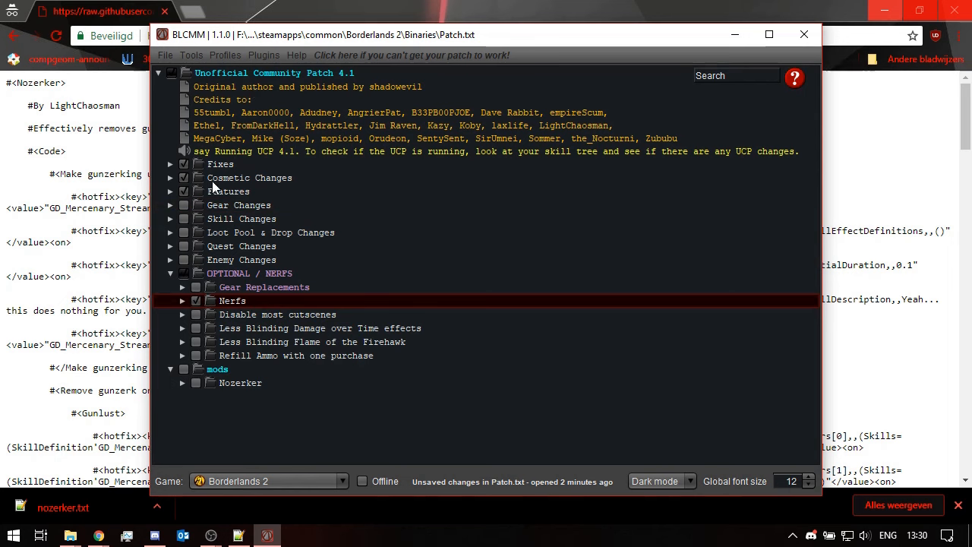
click(218, 55)
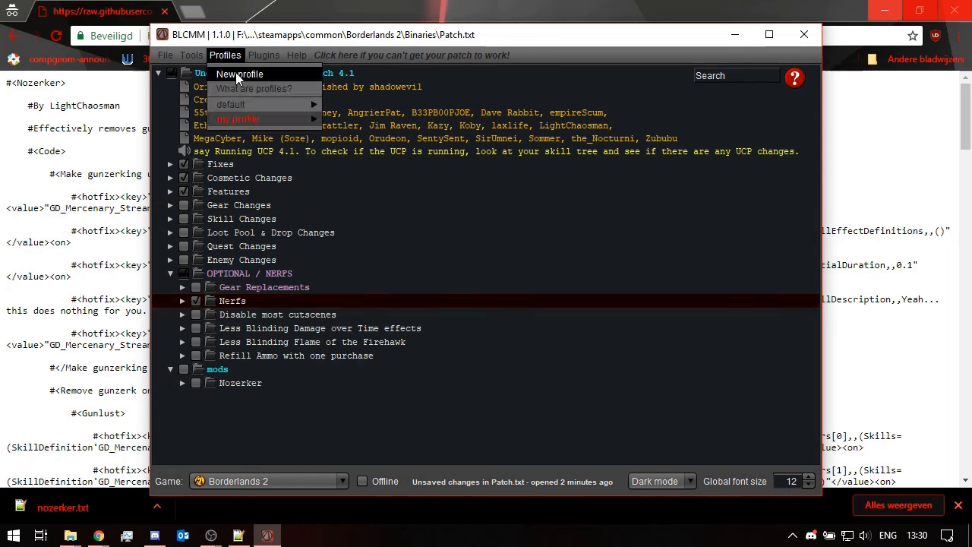
click(236, 106)
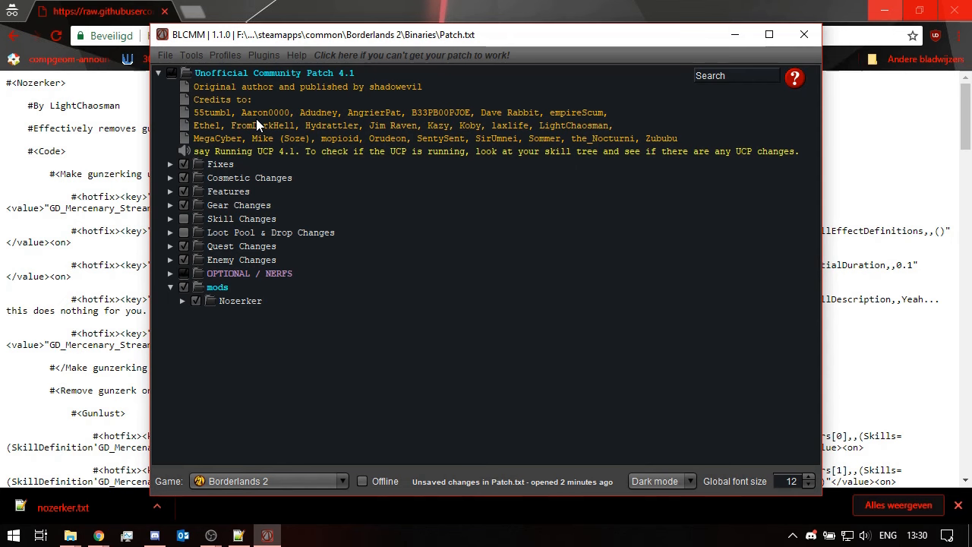
- Switch to the browser, go back to the BLCMods repository on GitHub, and look through its wiki home page
click(120, 161)
click(19, 39)
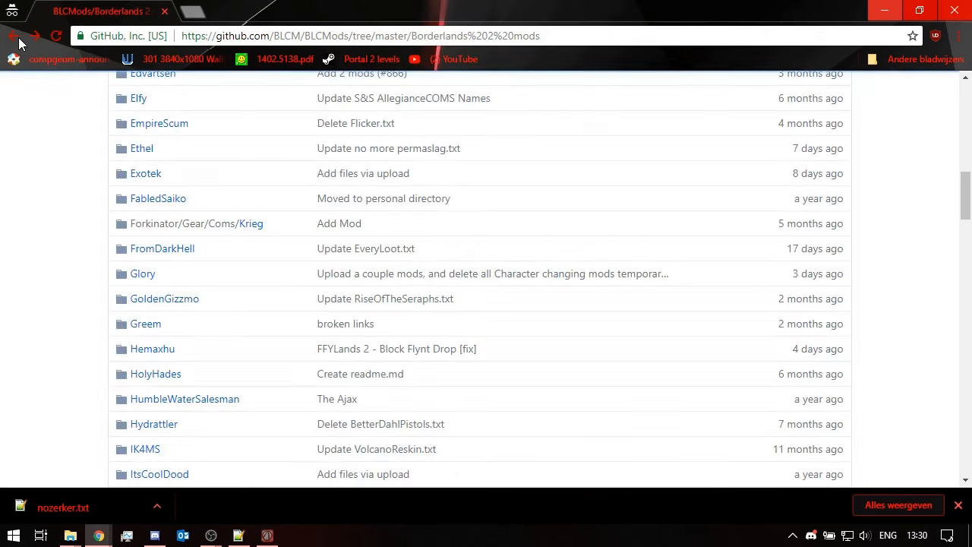
click(18, 40)
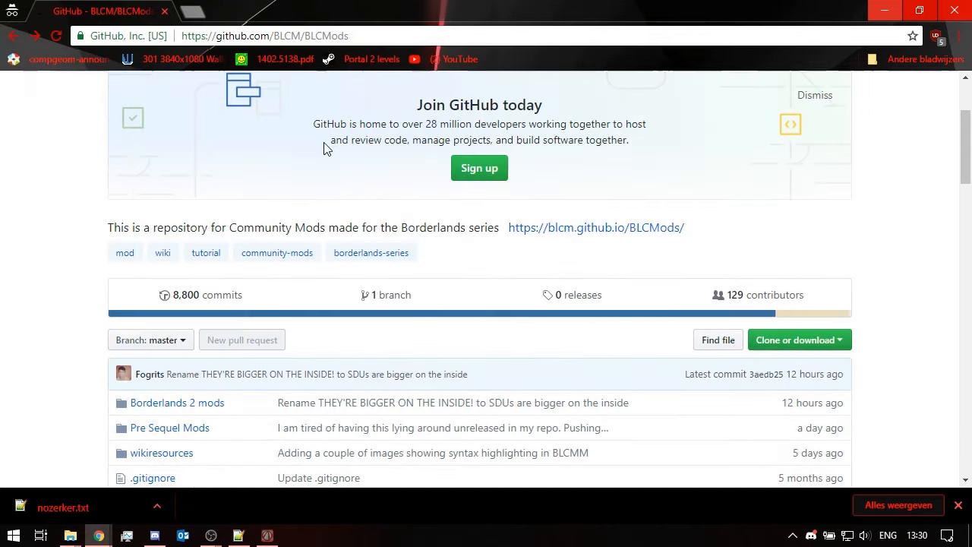
scroll(354, 191, up, 2)
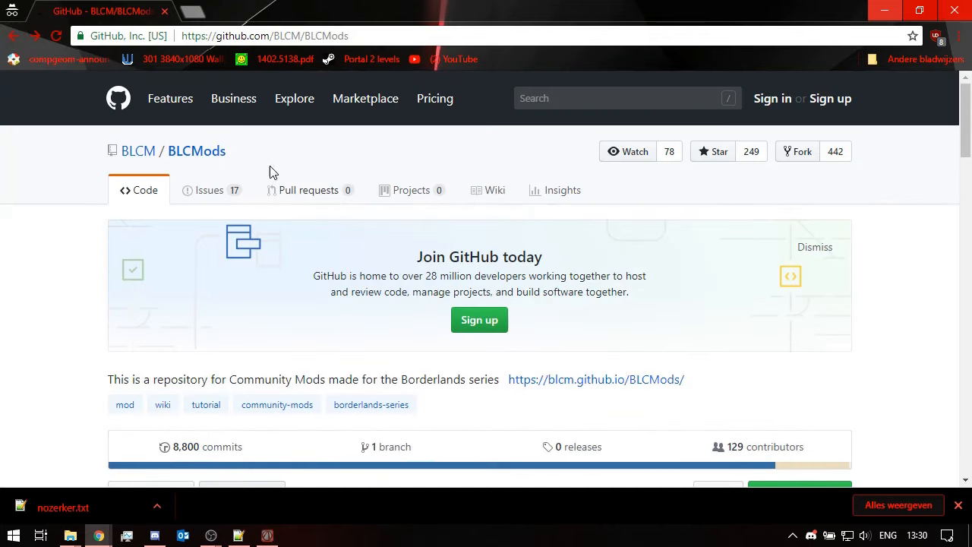
click(490, 194)
scroll(416, 340, down, 6)
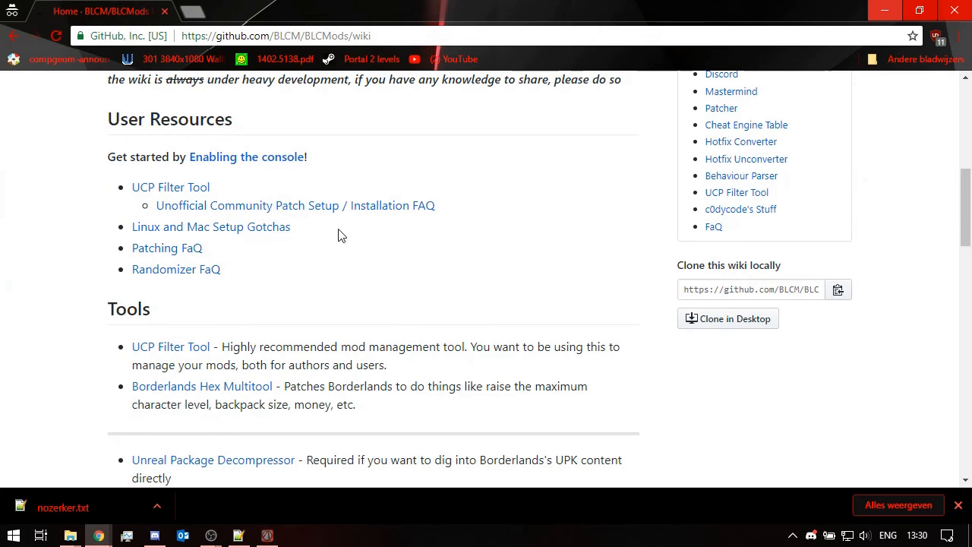
scroll(380, 336, down, 6)
scroll(380, 228, up, 12)
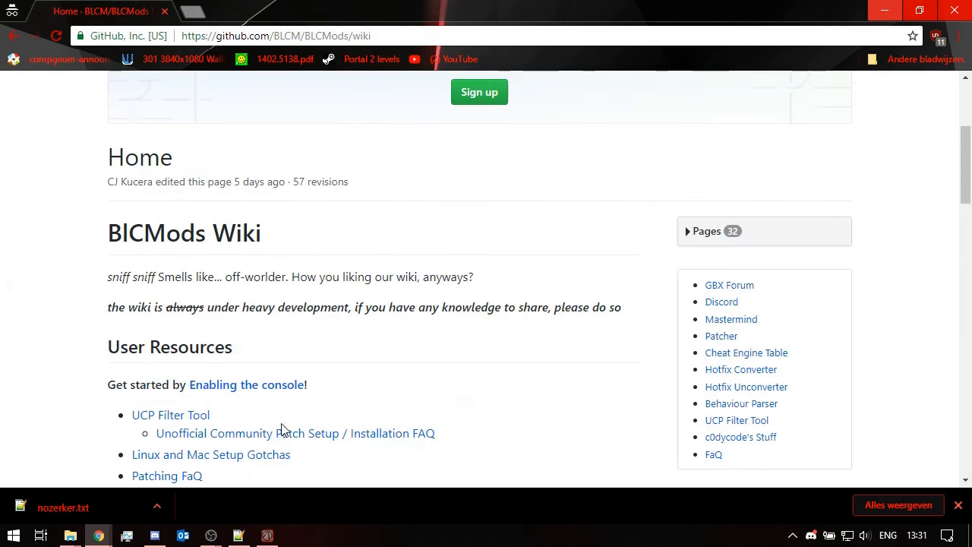
- Switch back to BLCMM and enable content edits in the general settings, accepting the confirmation
click(267, 536)
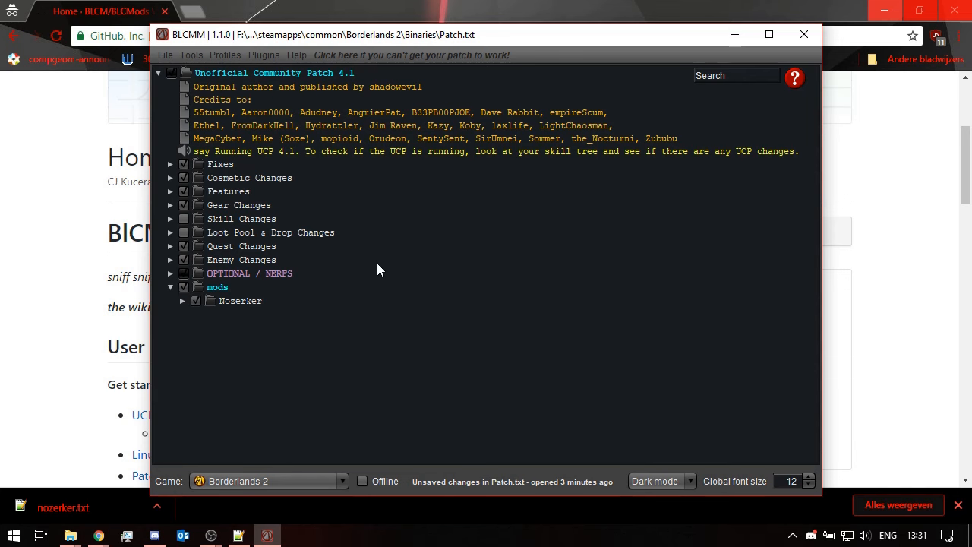
click(194, 56)
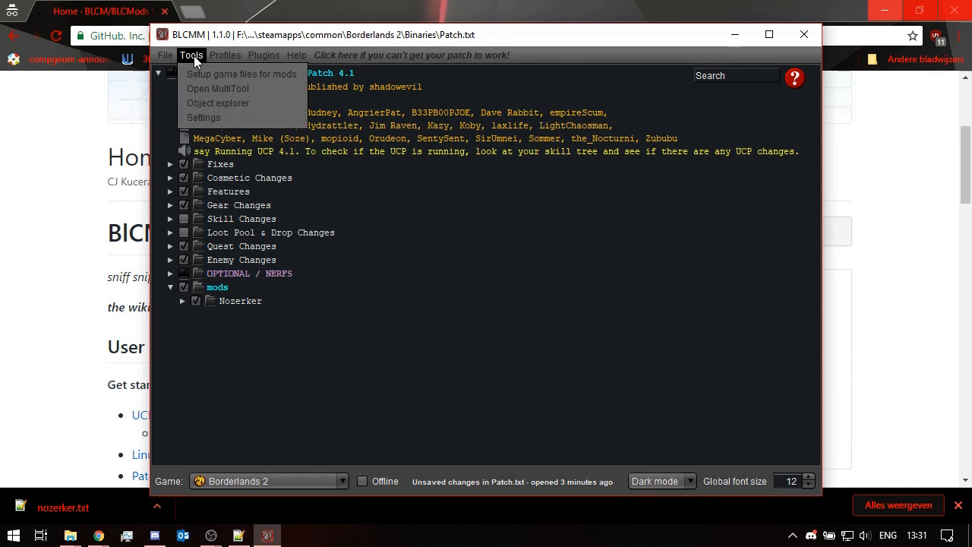
click(228, 117)
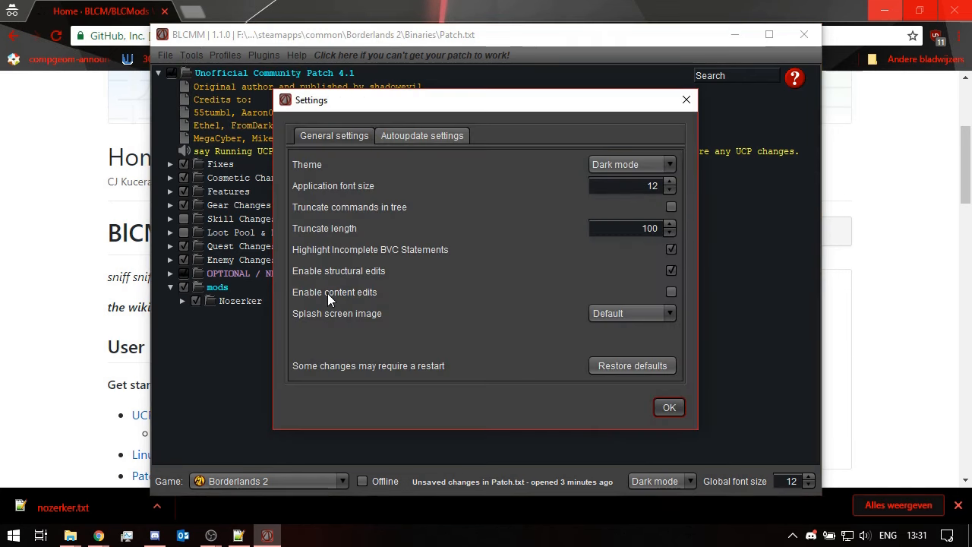
click(671, 292)
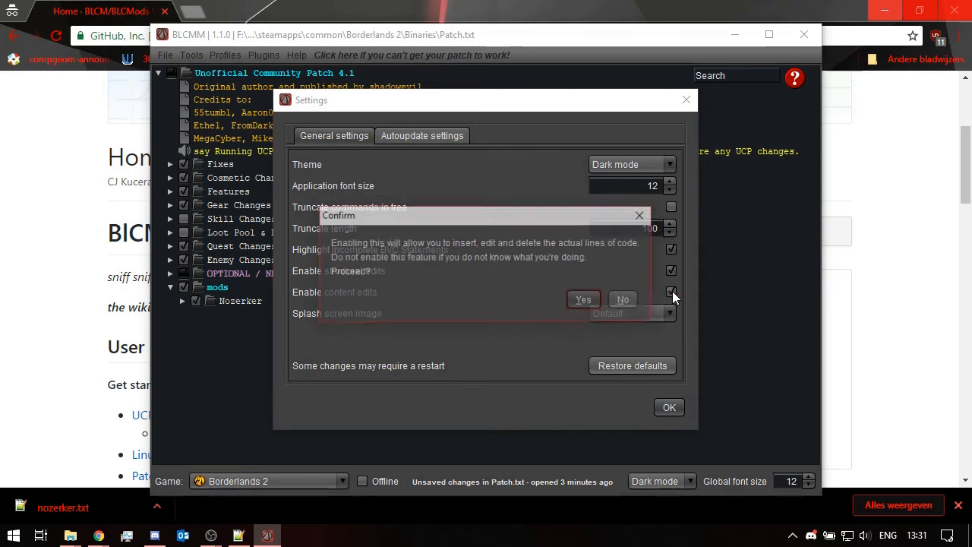
click(594, 304)
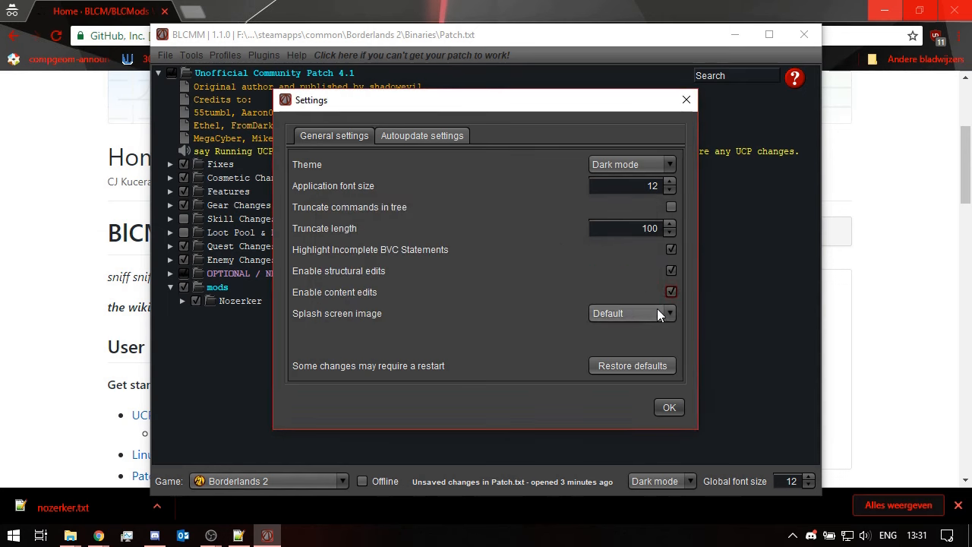
click(668, 408)
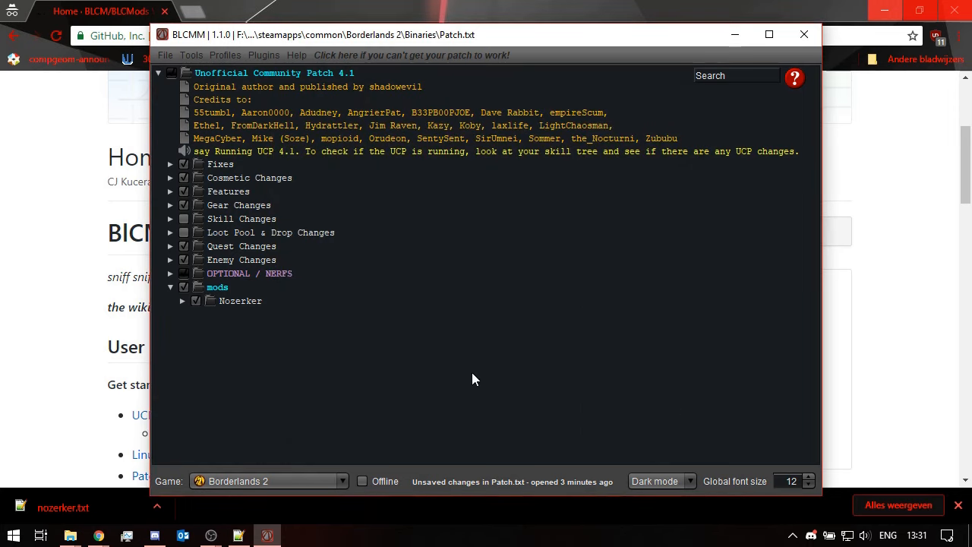
- View the first command under Make gunzerking useless in the Nozerker mod's code, and close it without changes
click(183, 301)
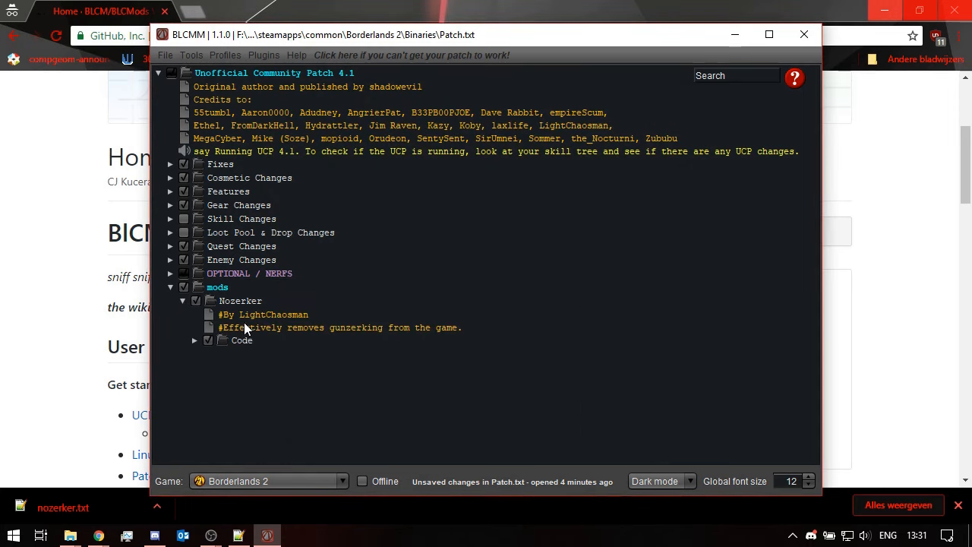
click(194, 340)
click(207, 354)
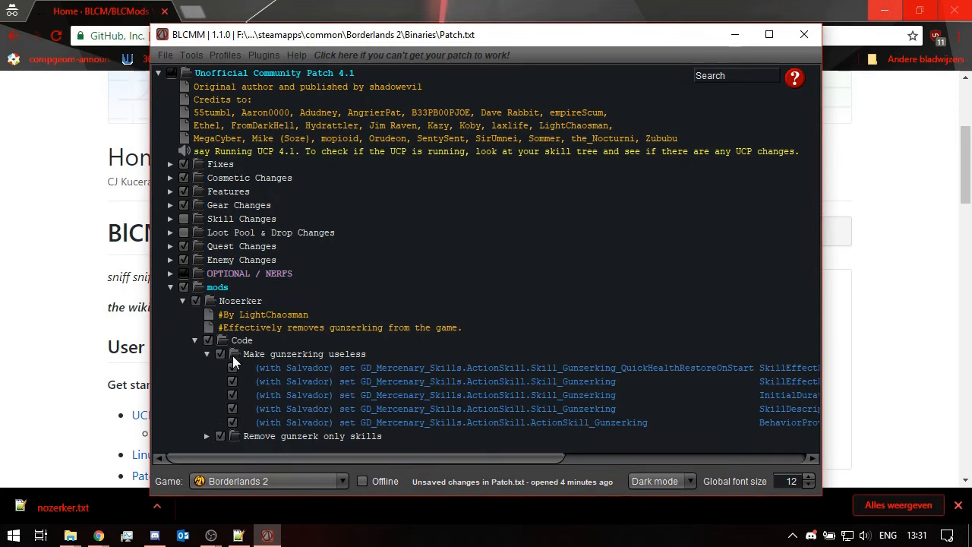
double_click(328, 368)
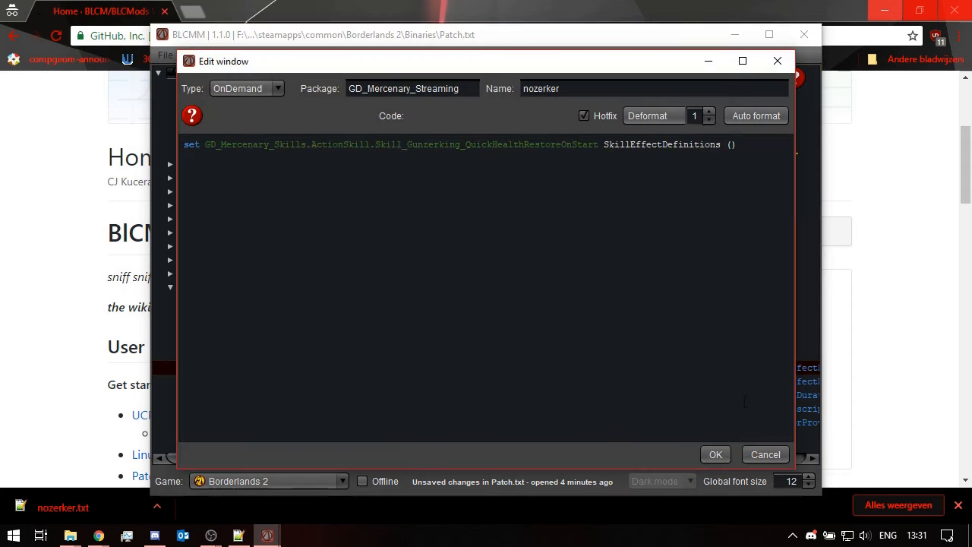
click(773, 455)
click(170, 287)
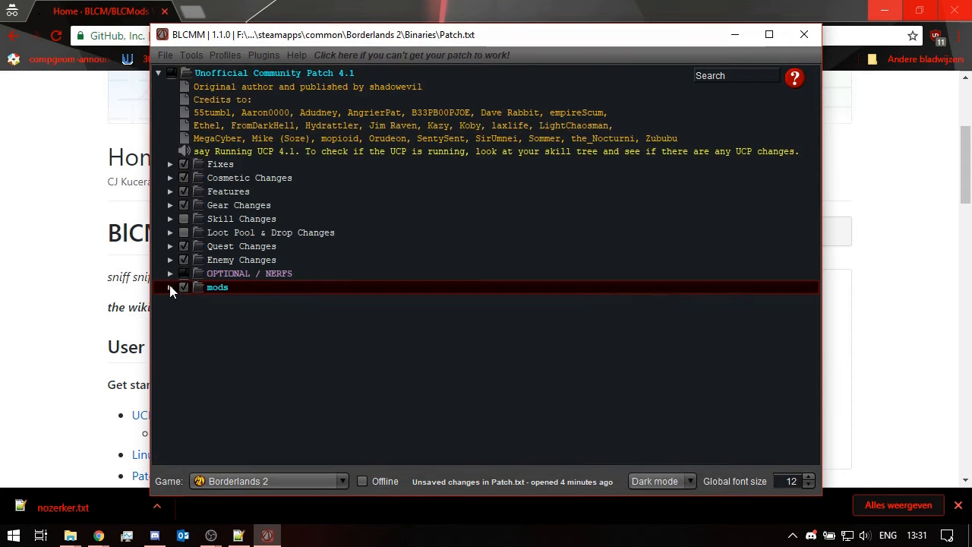
- Examine the code of the first command under Fix Amp Shield Drain Scale in Fixes, and close it without changes
click(170, 165)
click(183, 177)
double_click(314, 193)
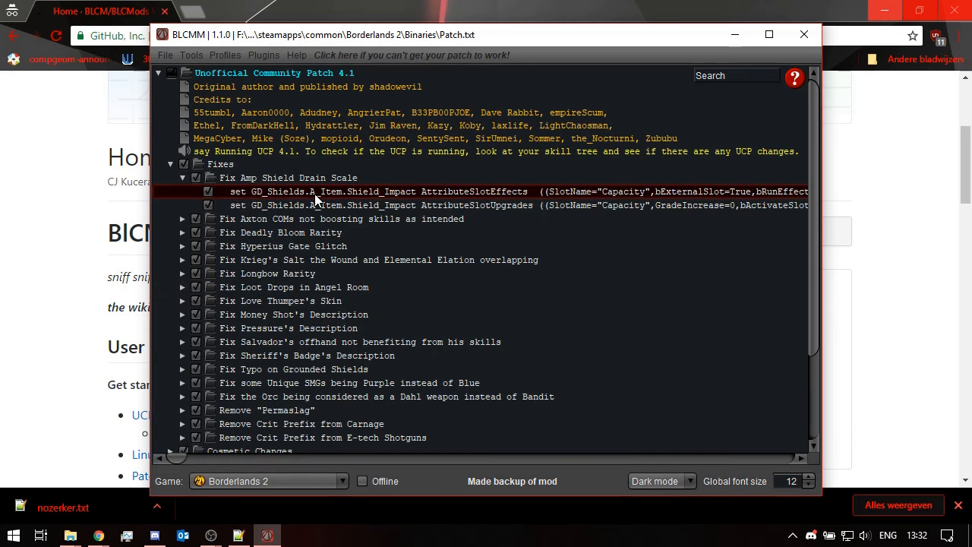
scroll(377, 176, down, 6)
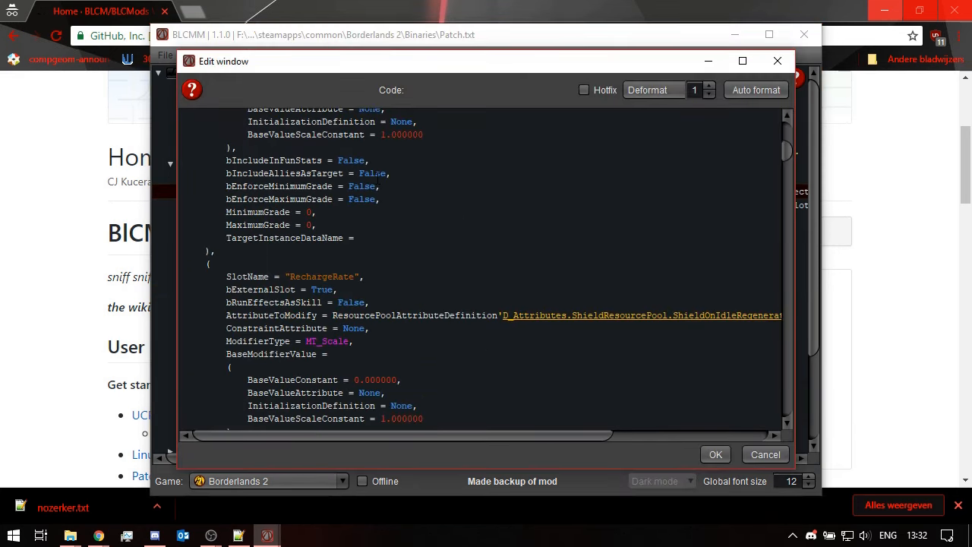
scroll(377, 176, up, 4)
scroll(377, 167, down, 8)
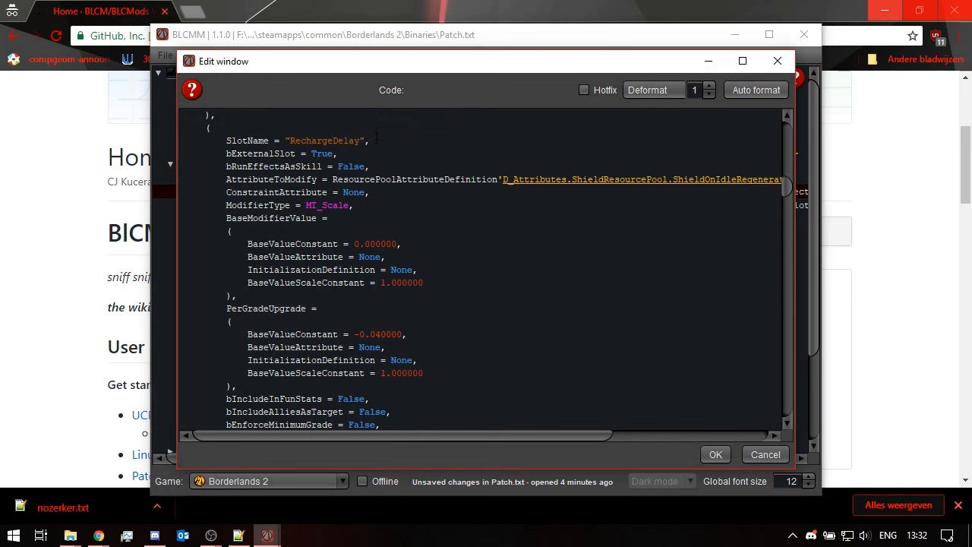
scroll(375, 135, down, 20)
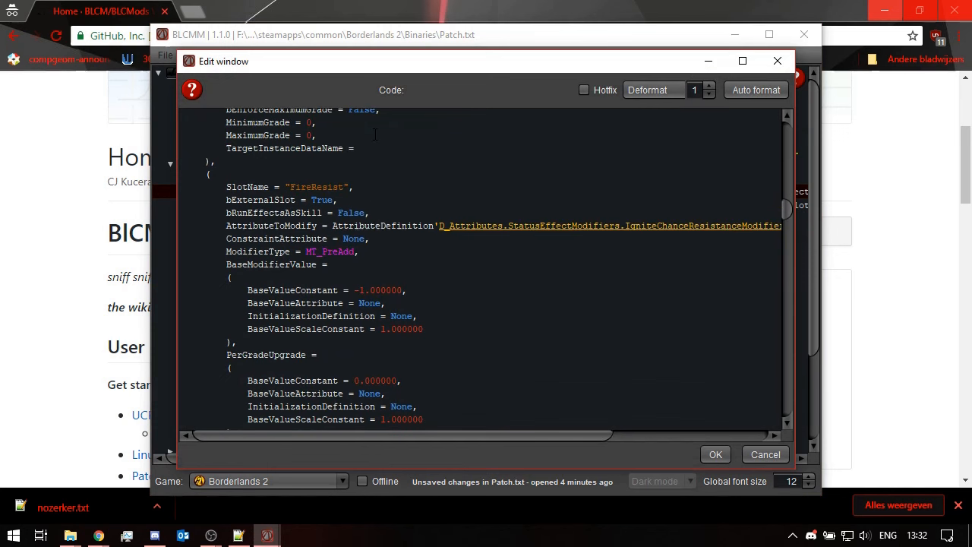
scroll(375, 135, down, 3)
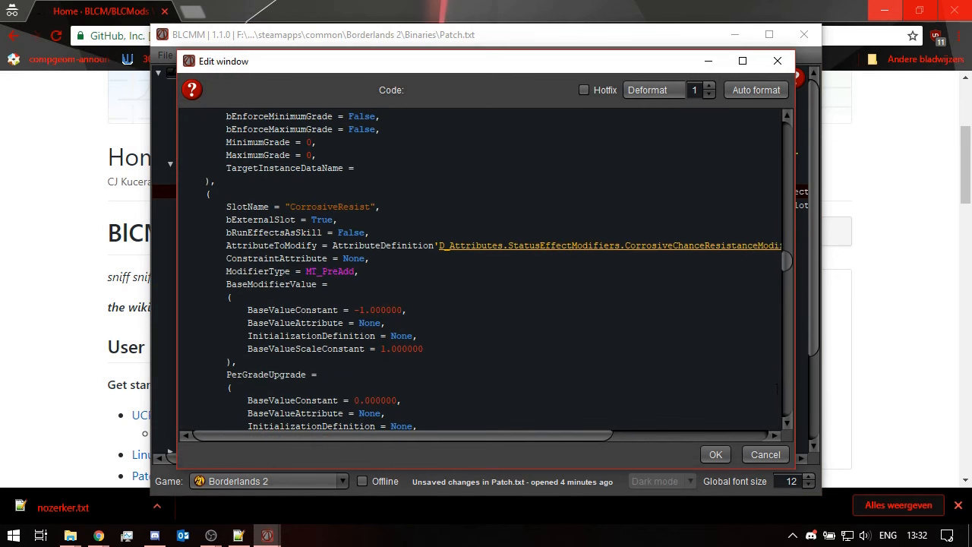
drag(786, 269, 792, 335)
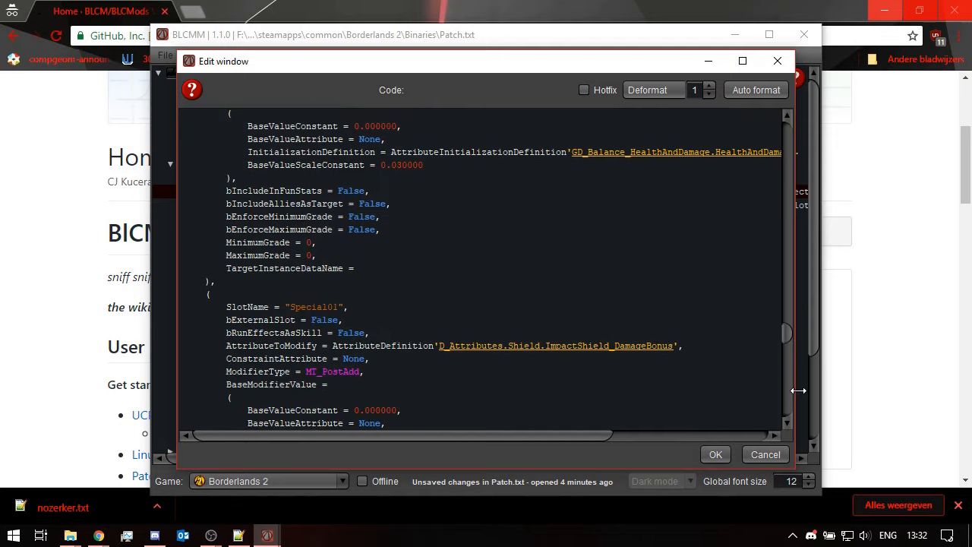
click(765, 454)
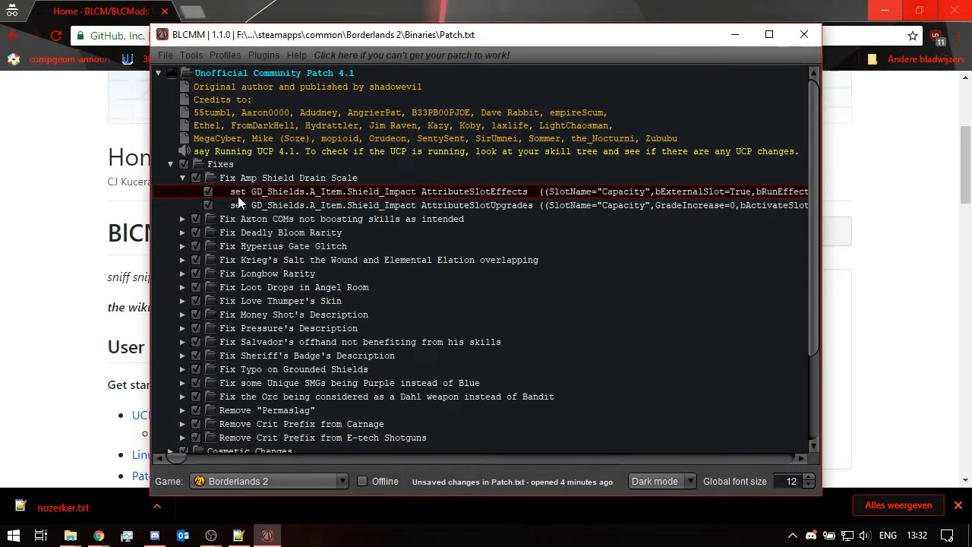
click(170, 164)
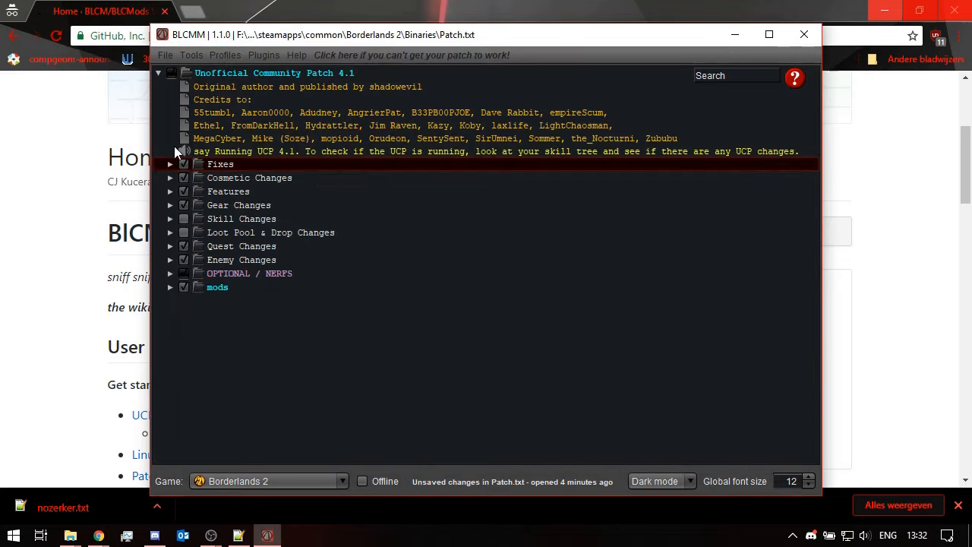
- Open the recent file PatchTPS.txt for The Pre-Sequel, discarding the unsaved changes in Patch.txt
click(164, 55)
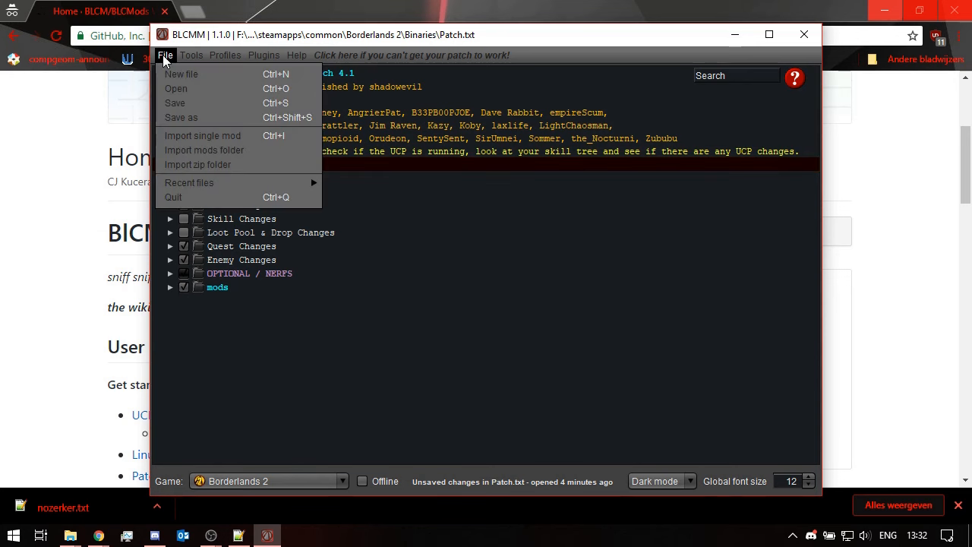
mouse_move(298, 187)
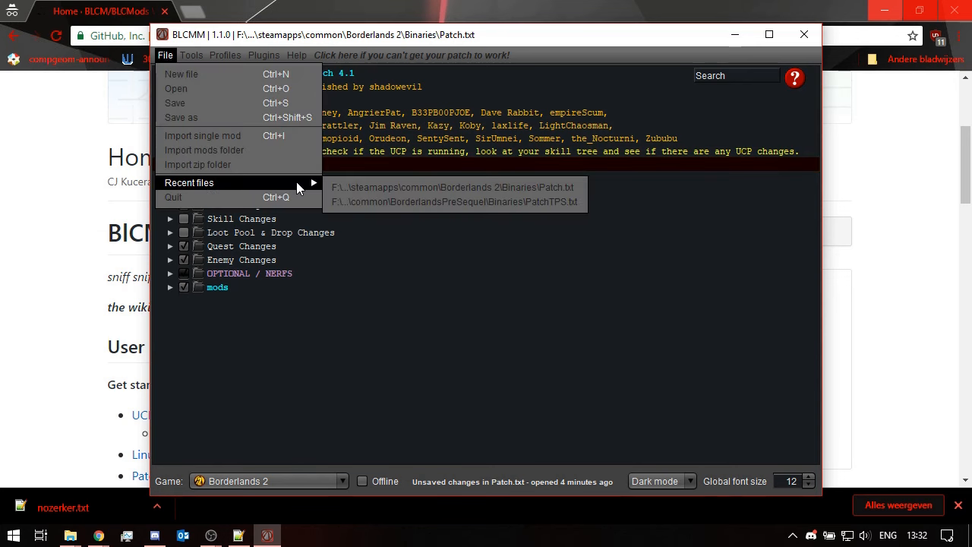
click(420, 201)
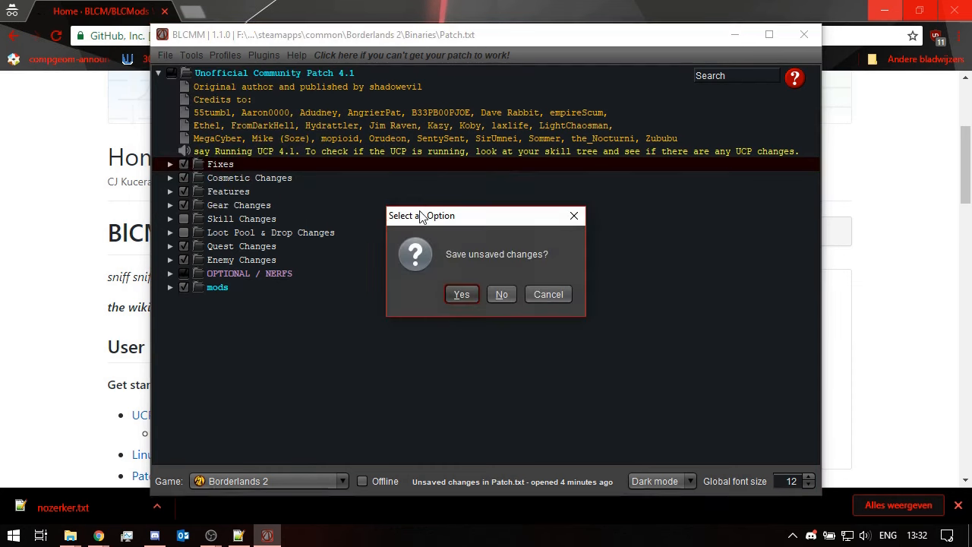
click(501, 293)
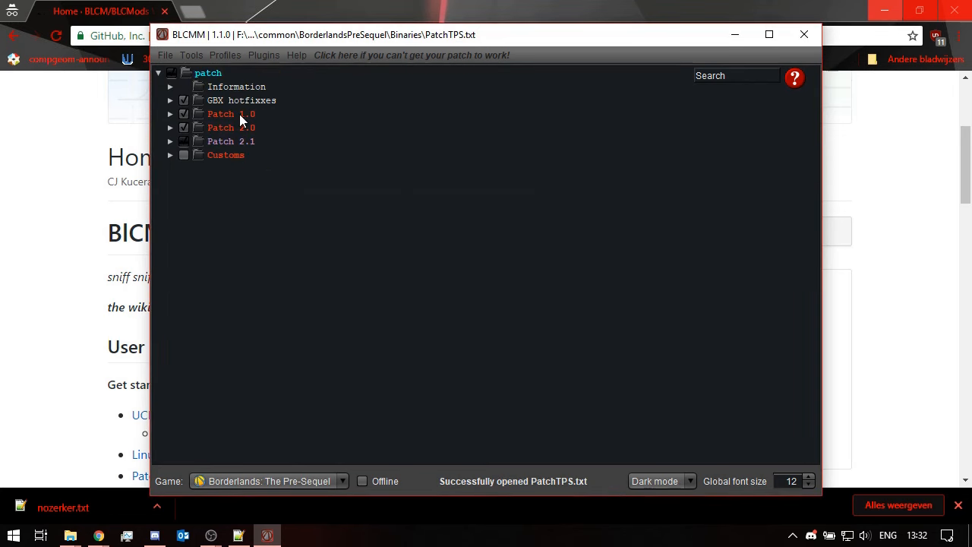
- Examine the error on the Bloodlust_active command under Patch 1.0, Skill changes, Athena, Bloodlust, and collapse the Patch 1.0 category
mouse_move(236, 113)
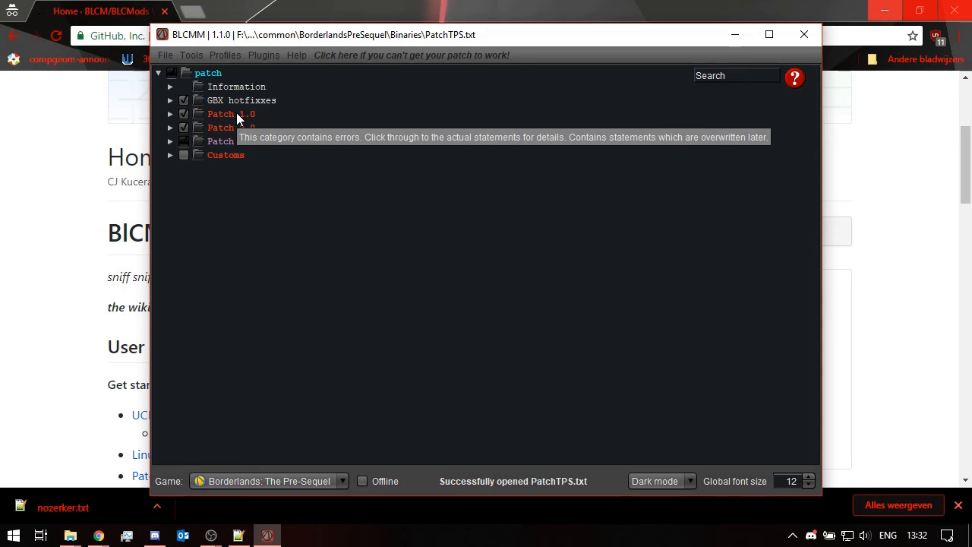
click(170, 114)
click(182, 142)
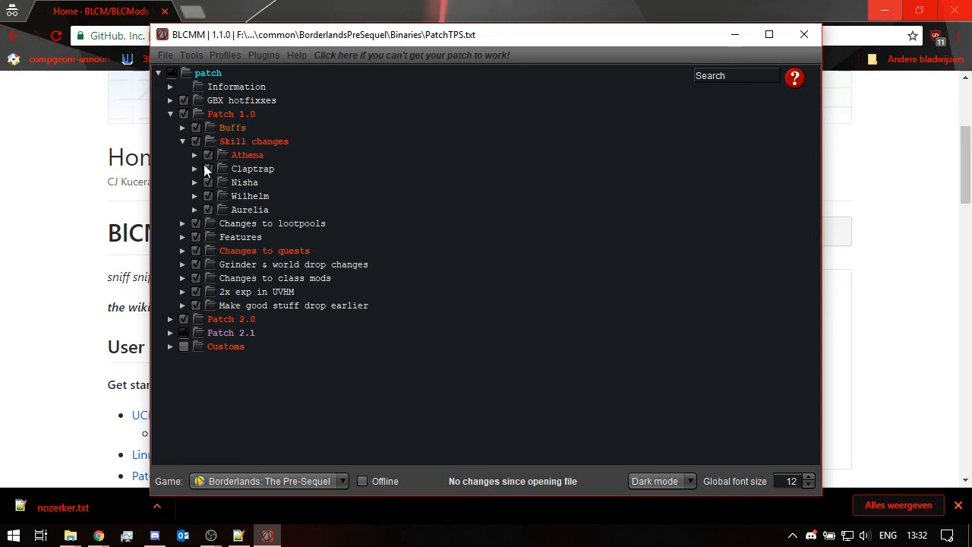
click(194, 155)
click(205, 182)
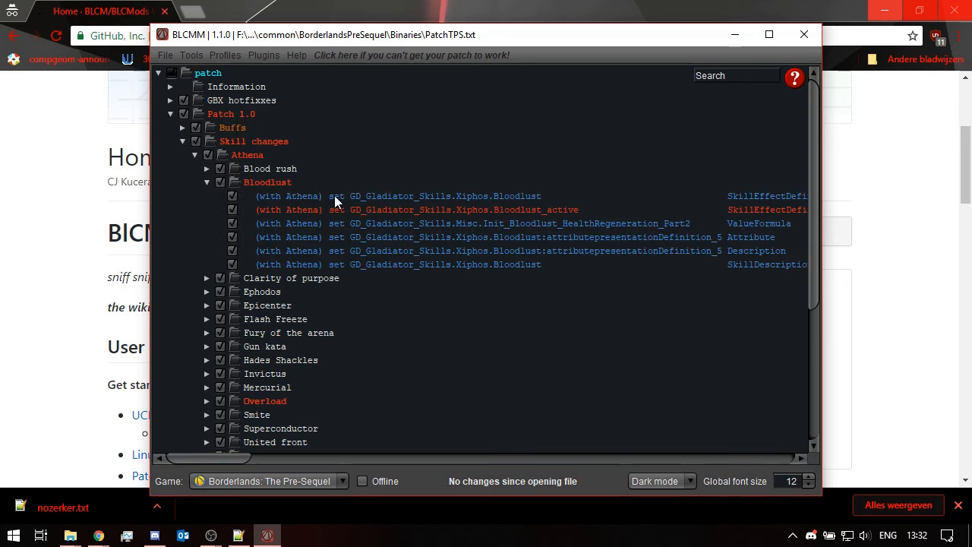
mouse_move(357, 212)
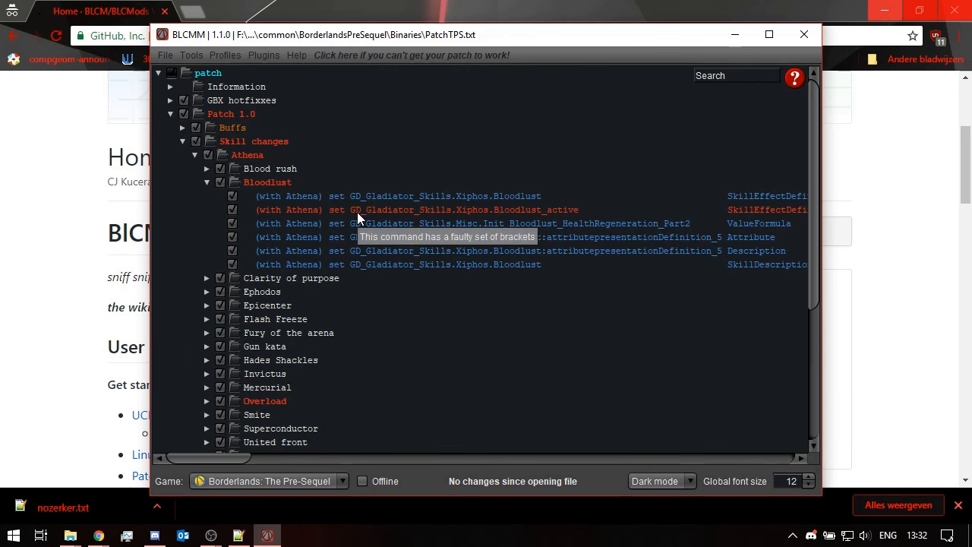
click(357, 212)
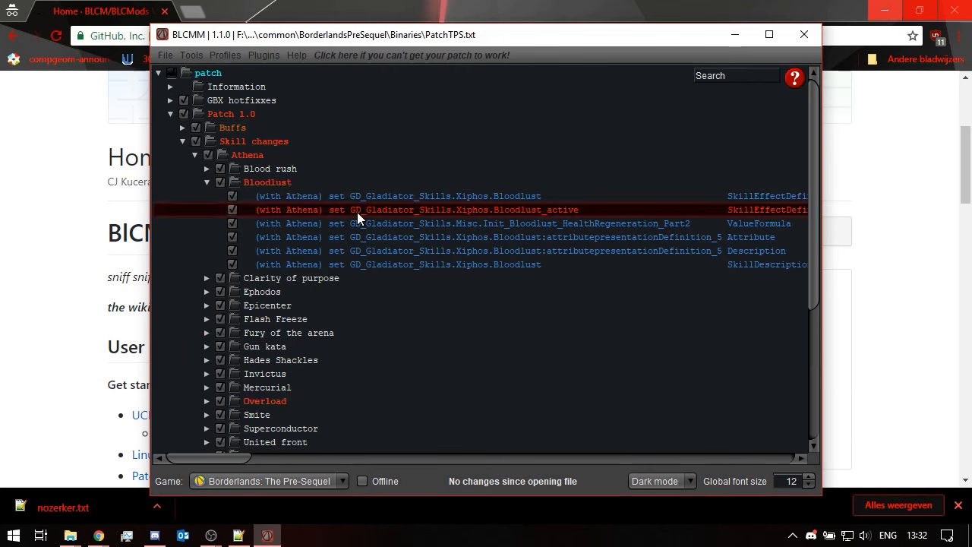
mouse_move(355, 209)
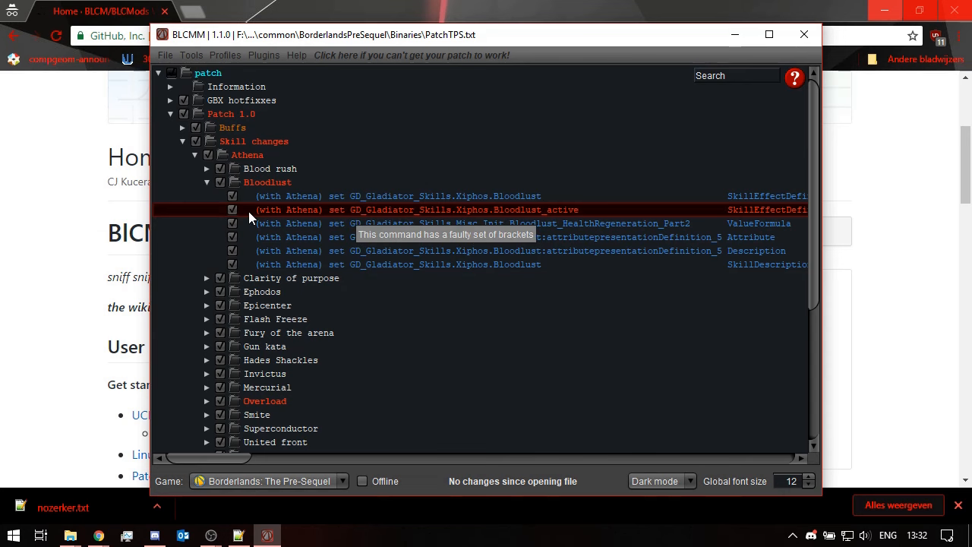
click(207, 182)
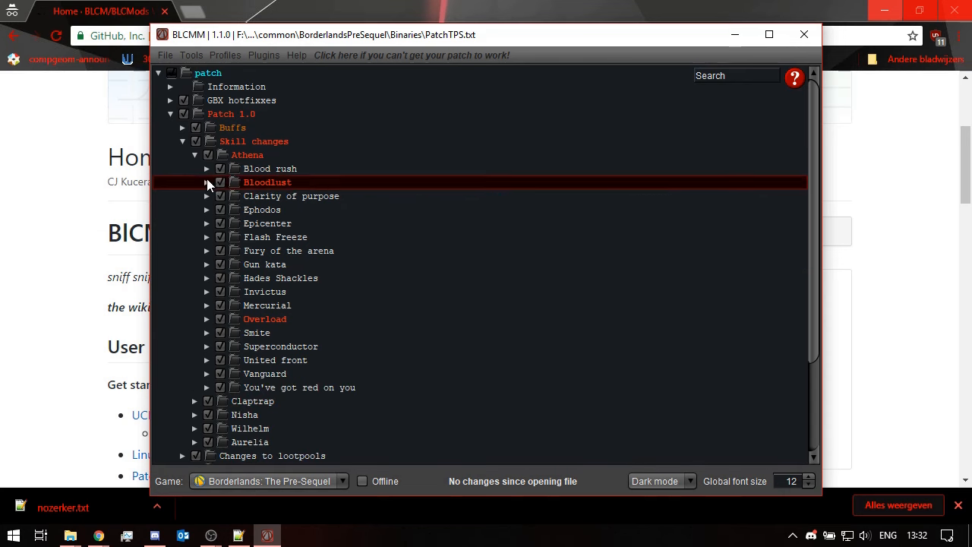
click(182, 142)
click(170, 114)
- Open the recent Borderlands 2 file Patch.txt
click(163, 57)
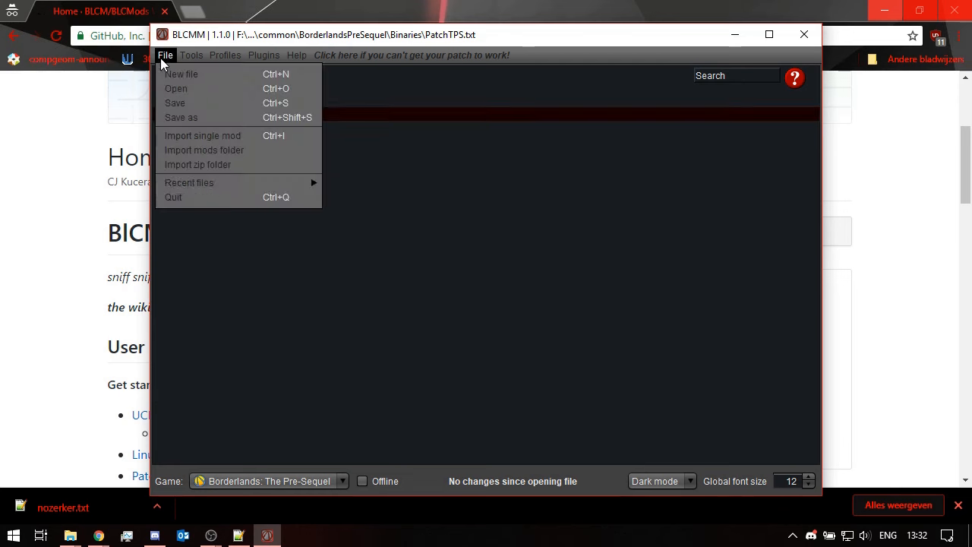
mouse_move(222, 181)
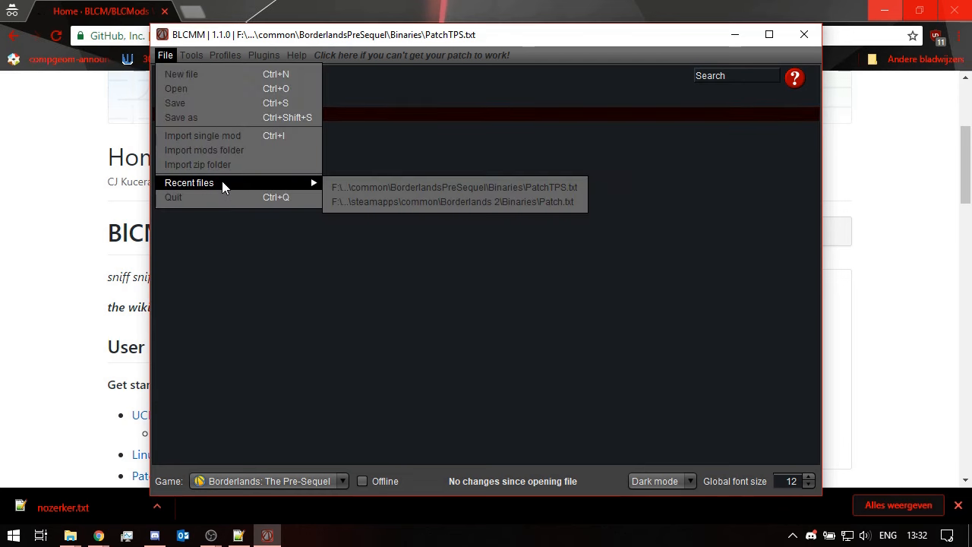
click(363, 202)
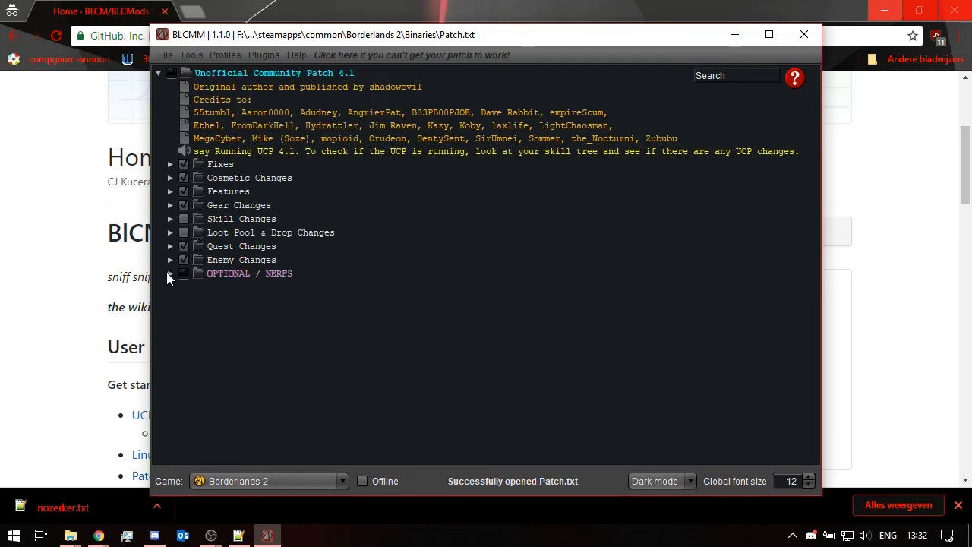
- Import the Nozerker mod into Patch.txt as a single mod
click(165, 55)
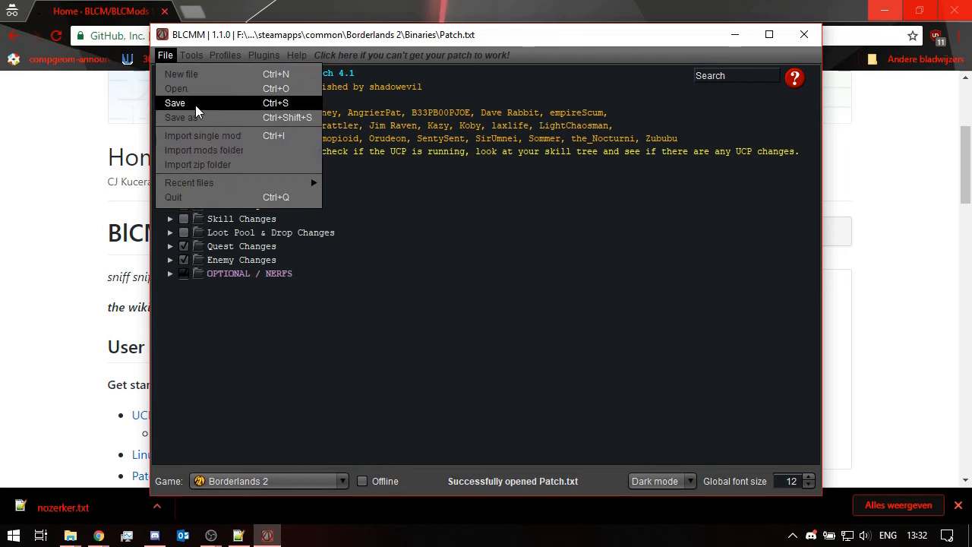
click(200, 137)
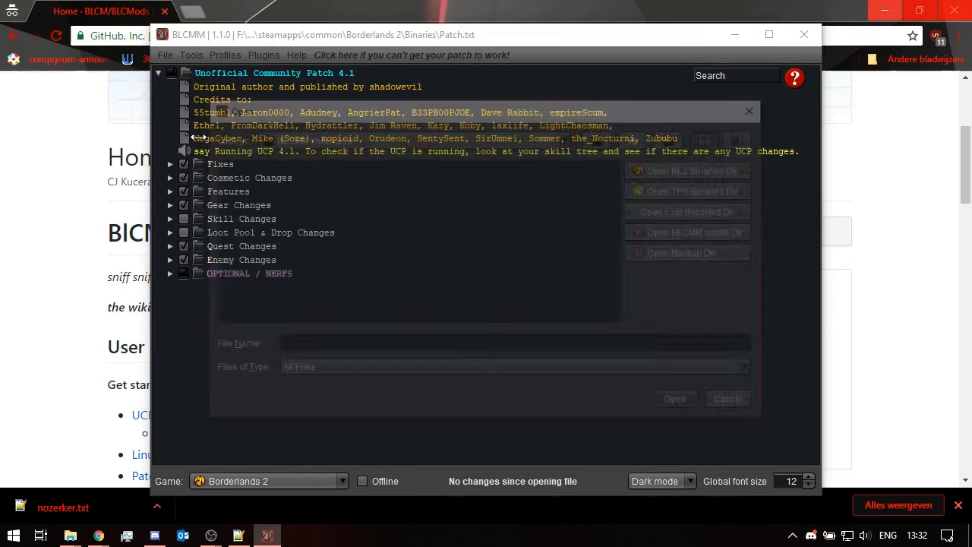
double_click(256, 241)
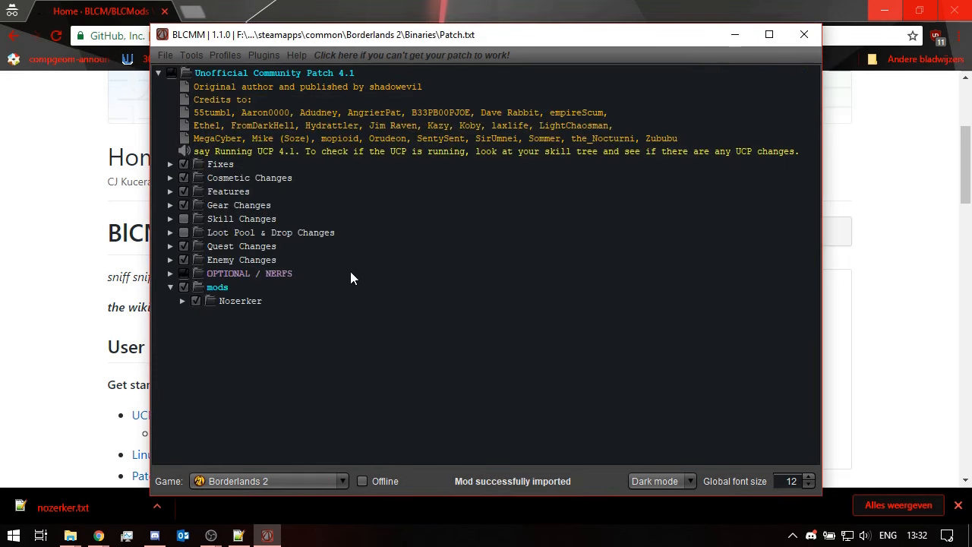
- Move the Nozerker mod out of the mods category to between Quest Changes and Enemy Changes
click(165, 56)
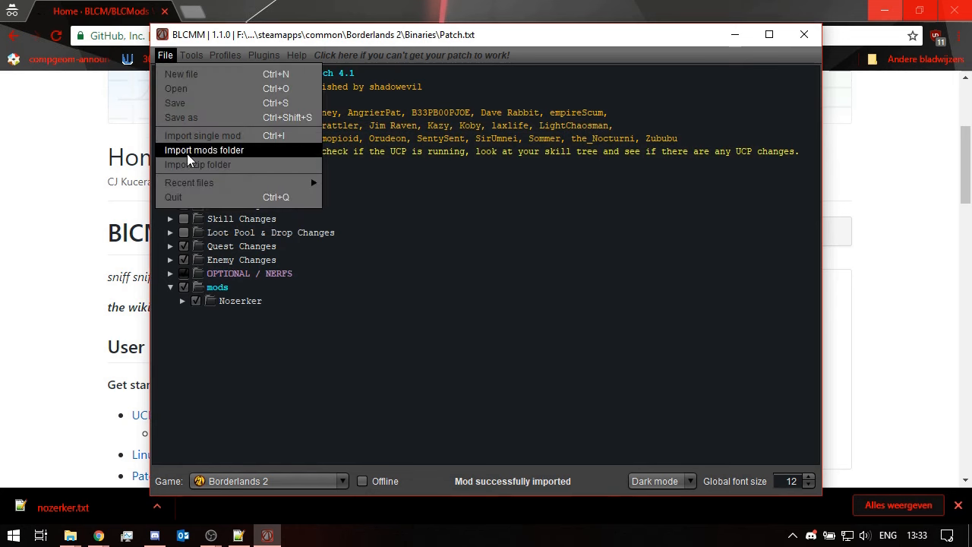
click(221, 304)
click(246, 301)
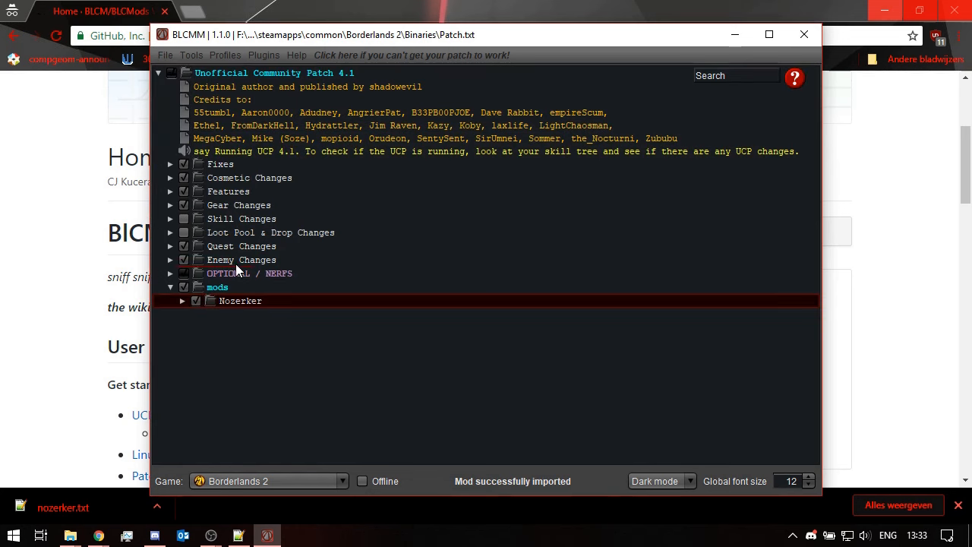
drag(234, 249, 234, 251)
- Import the Nozerker mod a second time, in addition to the copy above Enemy Changes
click(165, 55)
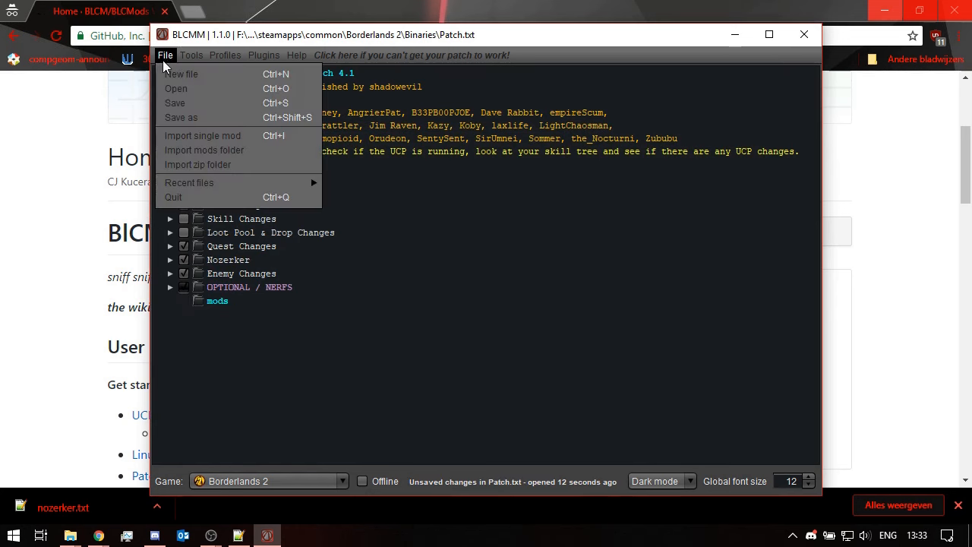
click(192, 138)
double_click(261, 241)
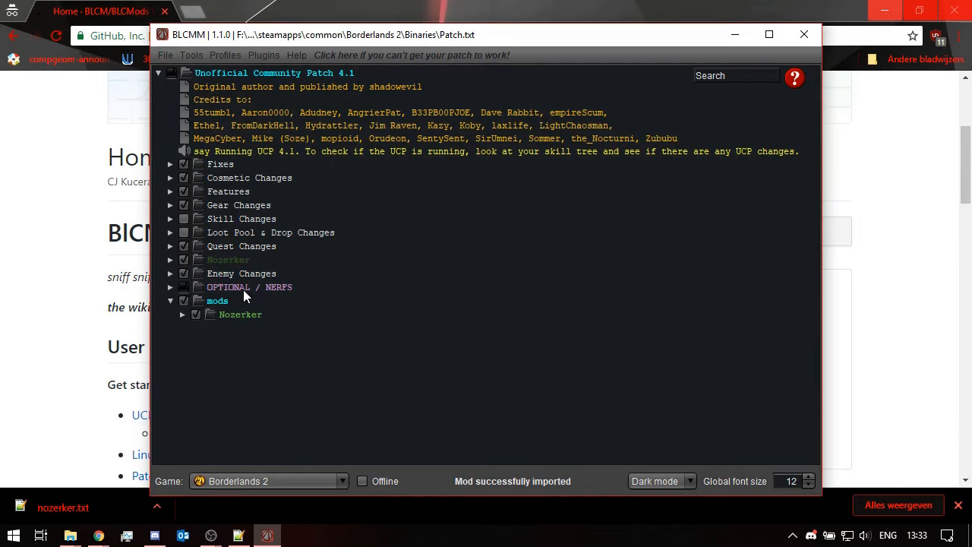
- Examine the overwrite status of the Make gunzerking useless commands in the Nozerker copy above Enemy Changes, and collapse that copy
click(172, 260)
click(183, 299)
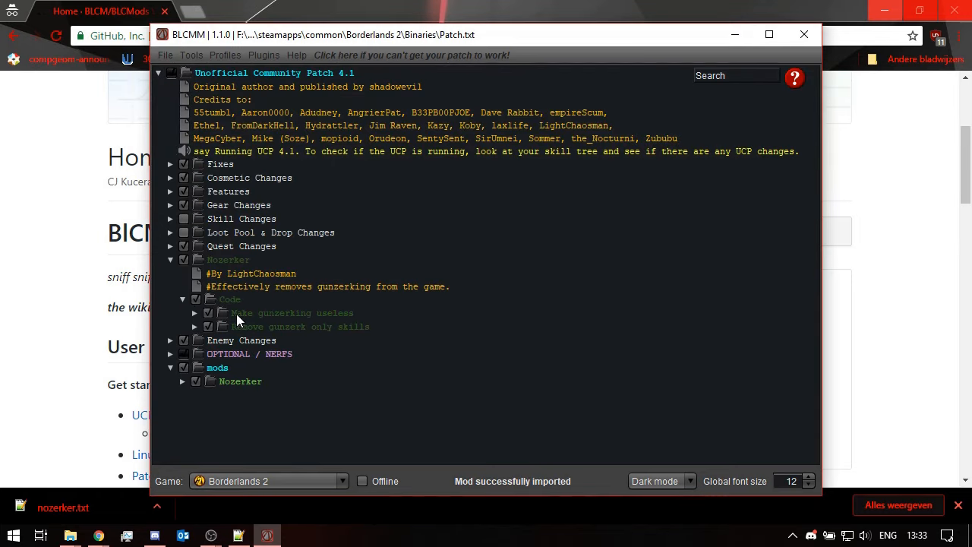
click(195, 313)
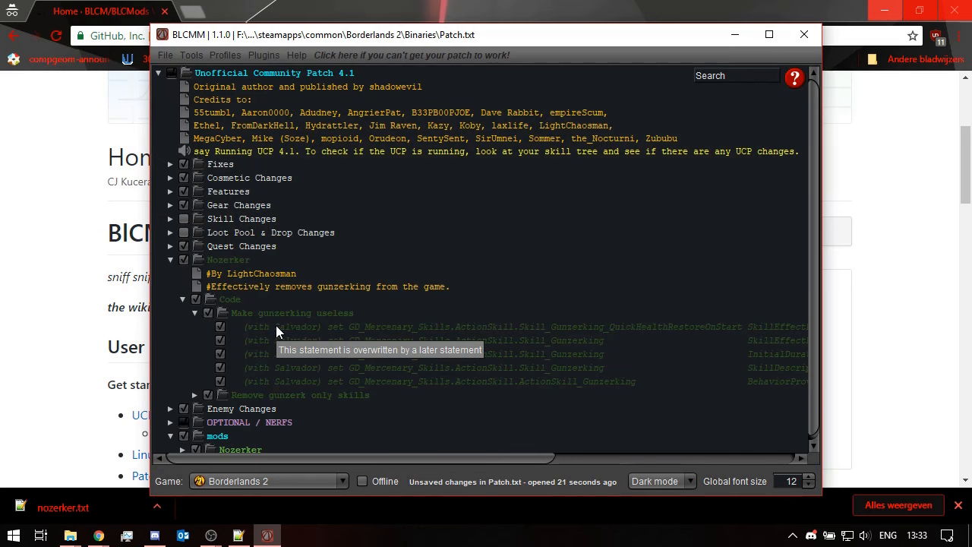
scroll(276, 326, down, 1)
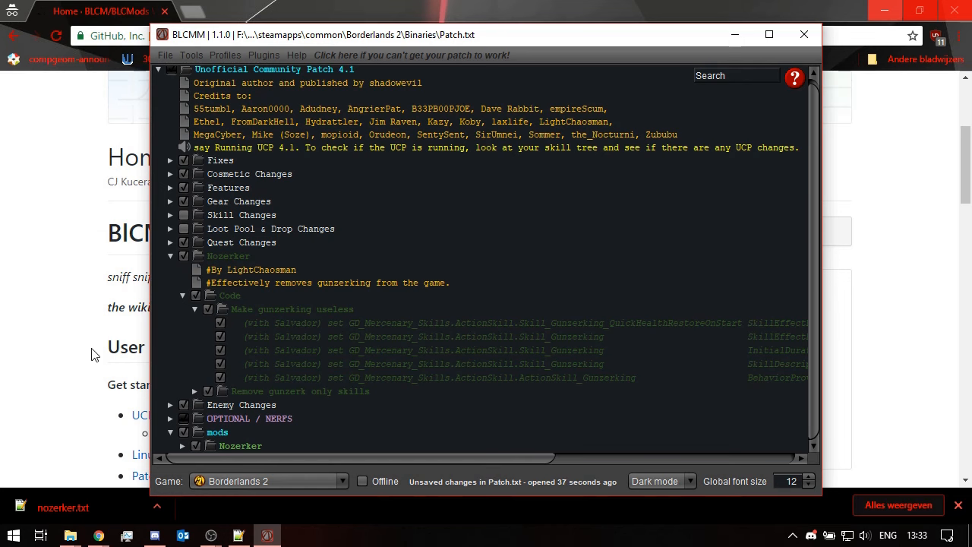
click(171, 255)
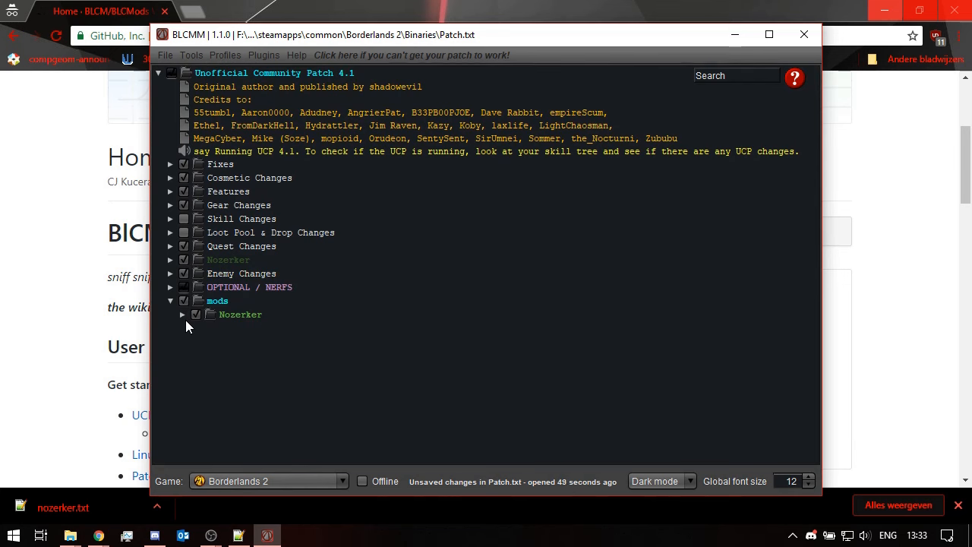
mouse_move(220, 264)
- Open the Object Explorer, widen its window to read the notice about data packages, and close it
click(190, 54)
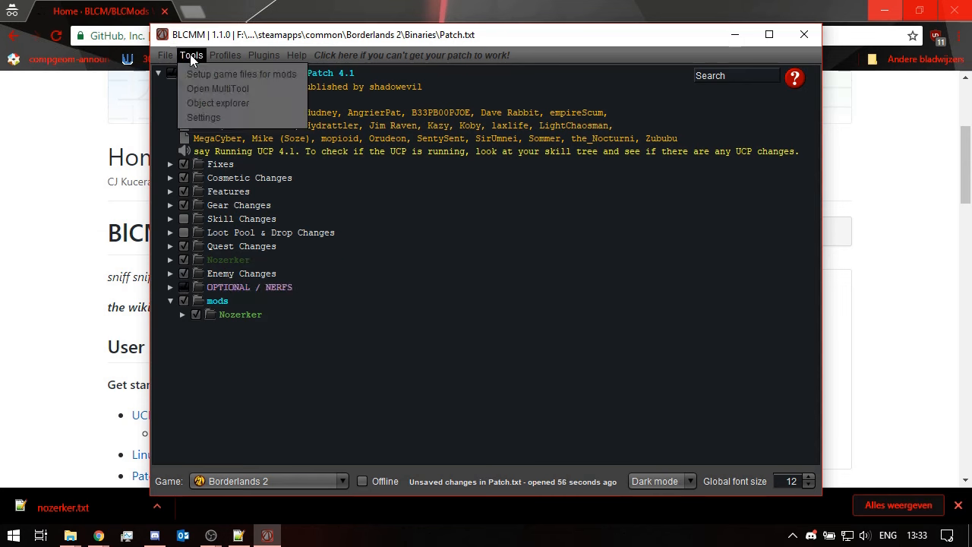
click(219, 104)
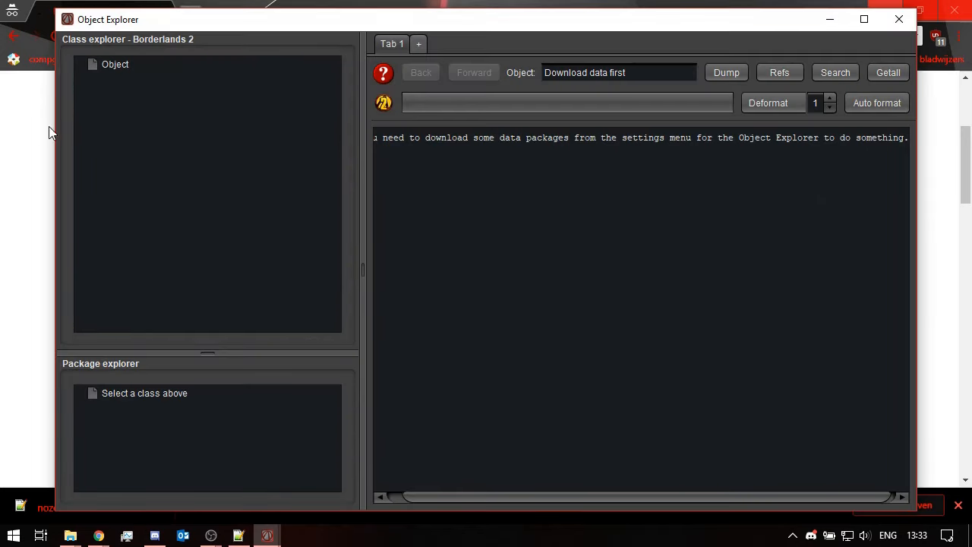
drag(52, 130, 17, 135)
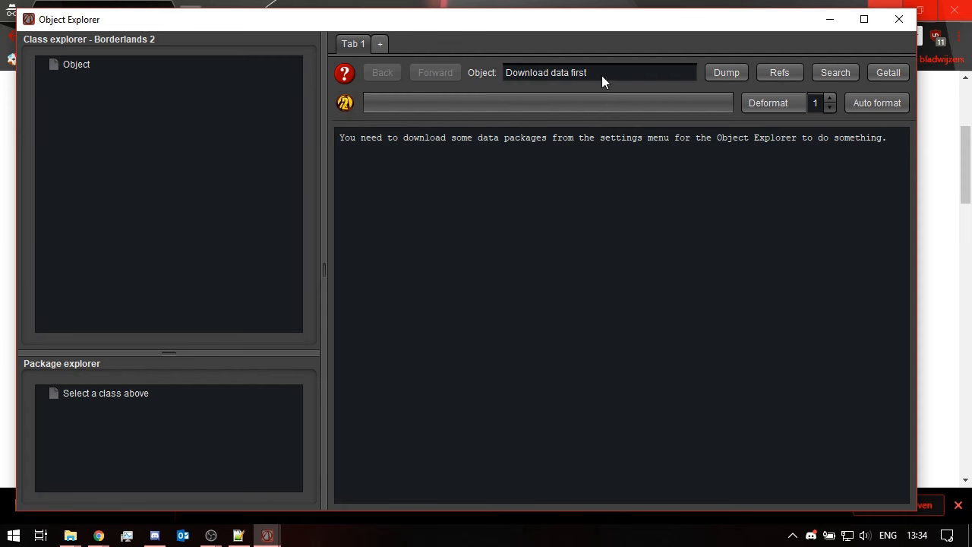
click(902, 24)
- Enable auto update for Basic object data for BL2 in the autoupdate settings and accept the settings
click(187, 54)
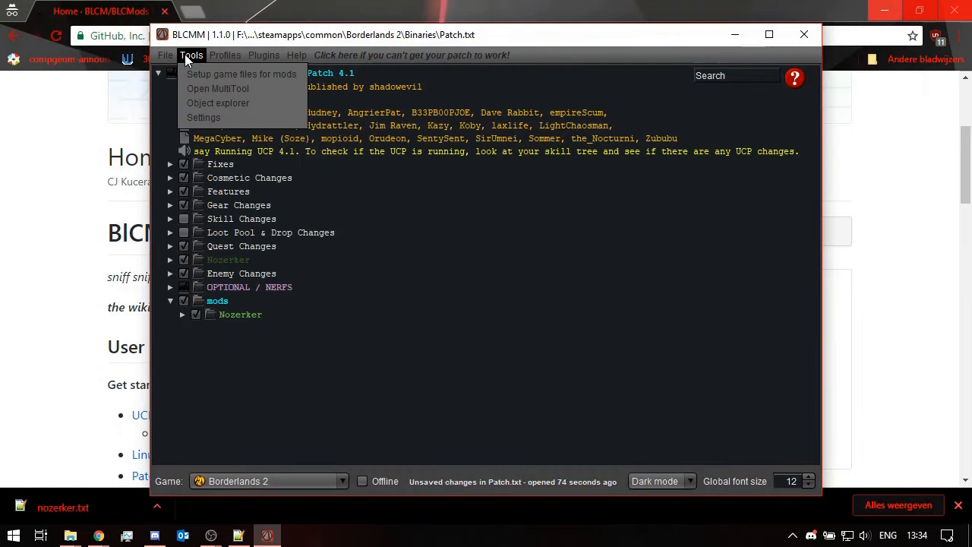
click(209, 117)
click(389, 133)
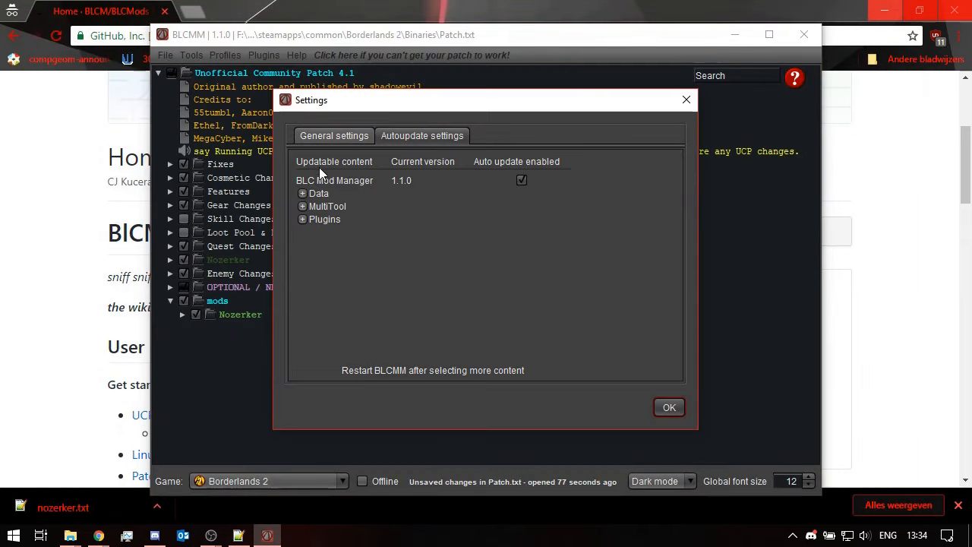
click(302, 193)
click(310, 206)
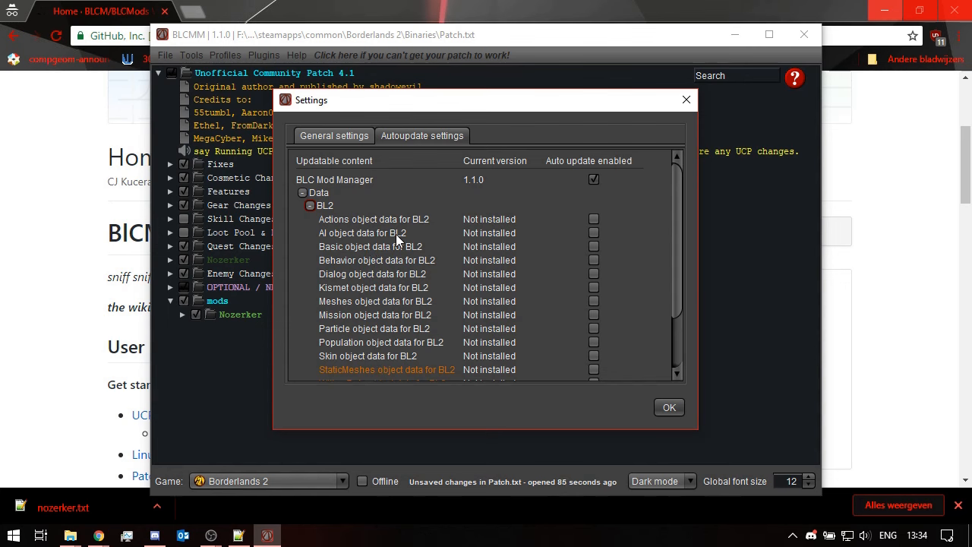
click(594, 247)
click(668, 407)
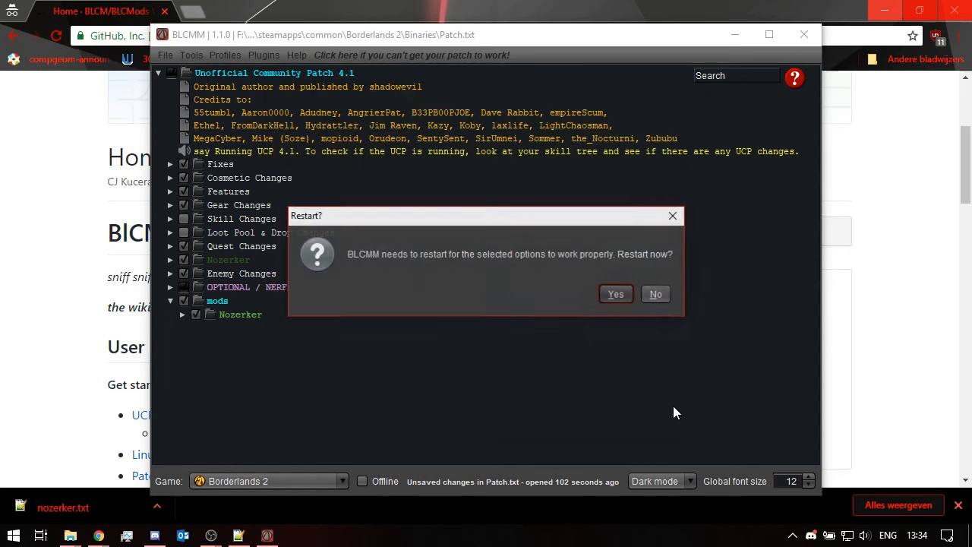
- Restart BLCMM without keeping the unsaved changes in Patch.txt, and launch it again from the launcher
click(616, 295)
click(501, 295)
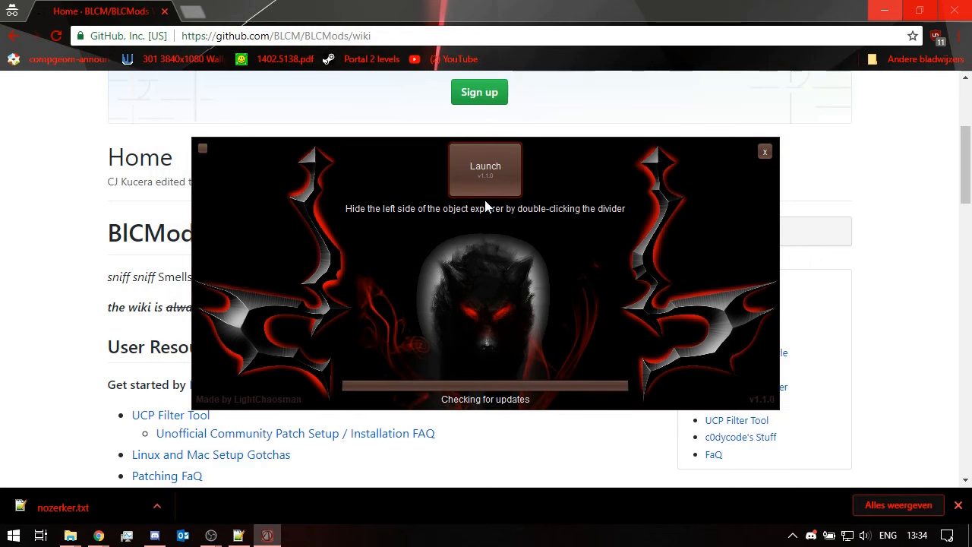
click(492, 174)
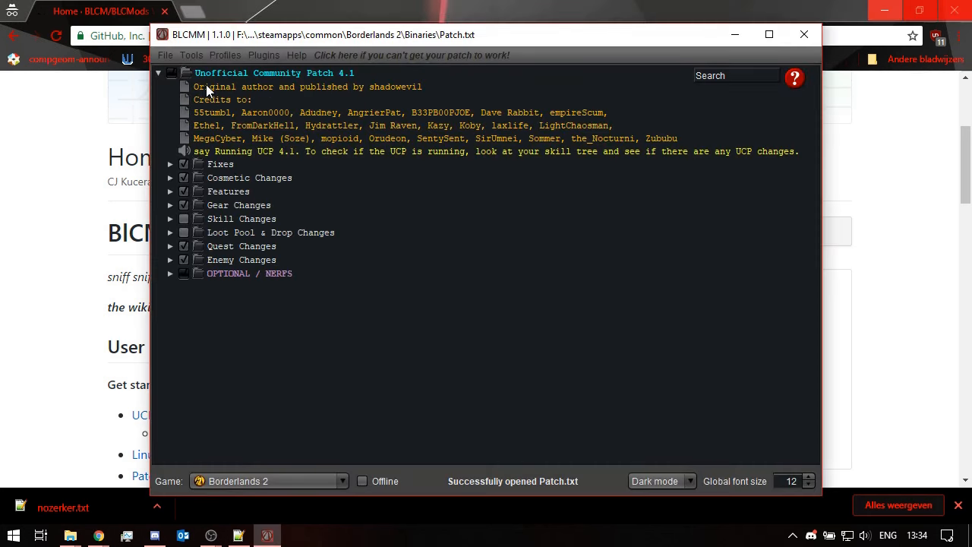
- Open the Object Explorer and select the ItemPoolDefinition class under GBXDefinition in the class explorer
click(190, 56)
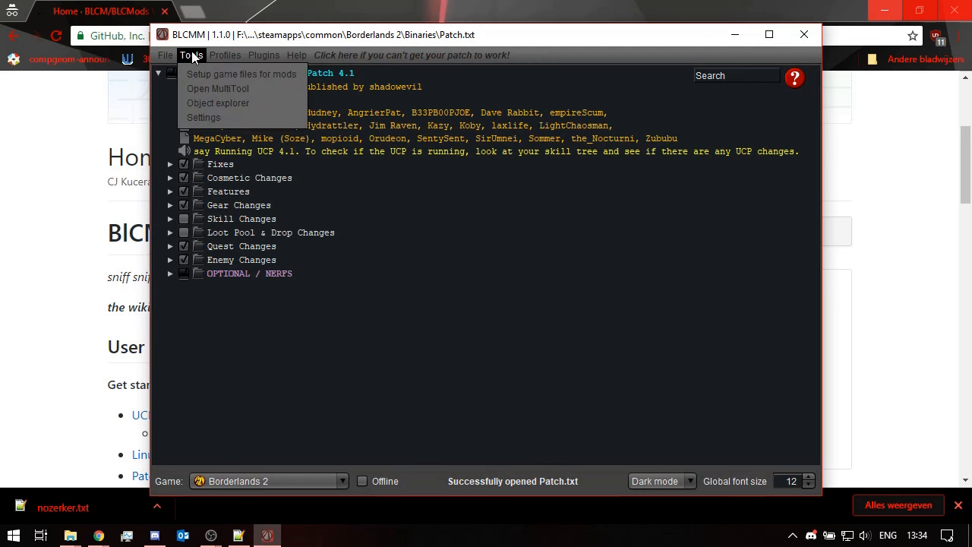
click(197, 104)
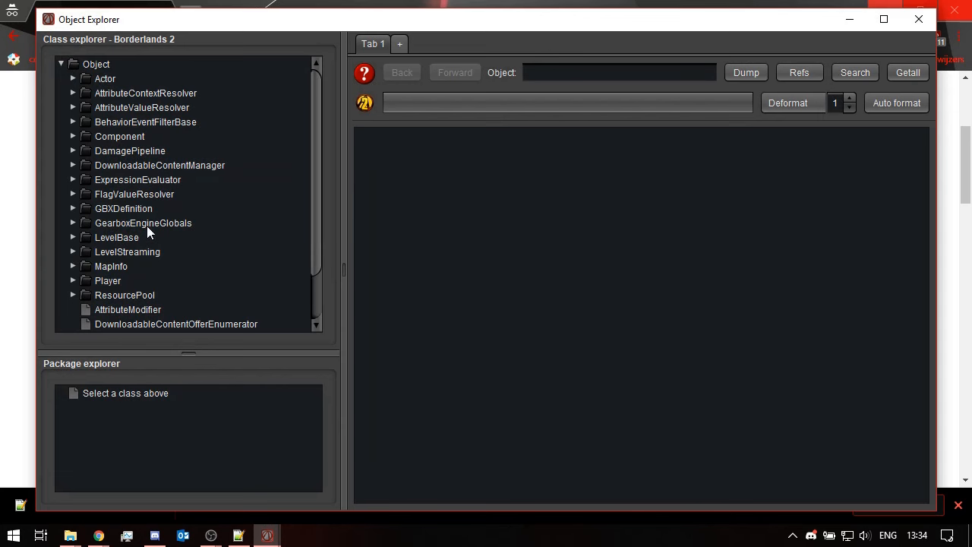
click(73, 208)
scroll(108, 186, down, 6)
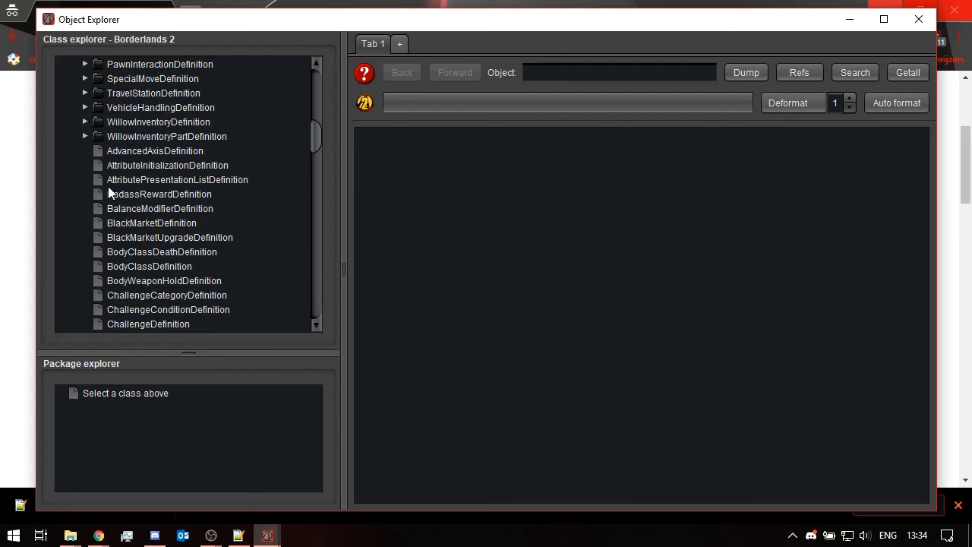
scroll(108, 186, up, 1)
scroll(108, 186, up, 2)
click(129, 167)
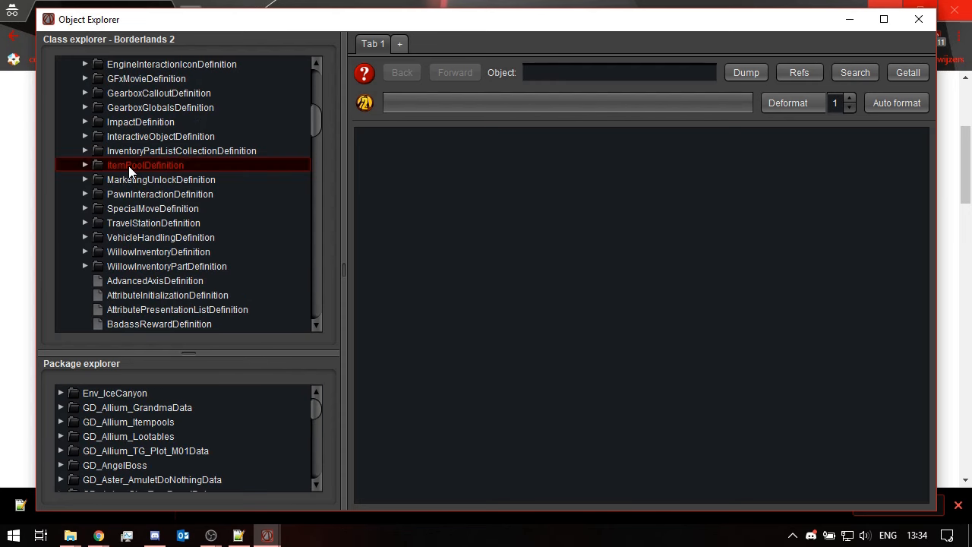
- Show the property dump of AutoCannon_Weapon from the Weapons folder of the GD_Hyperion_AutoCannon package
scroll(103, 411, down, 1)
scroll(99, 398, down, 15)
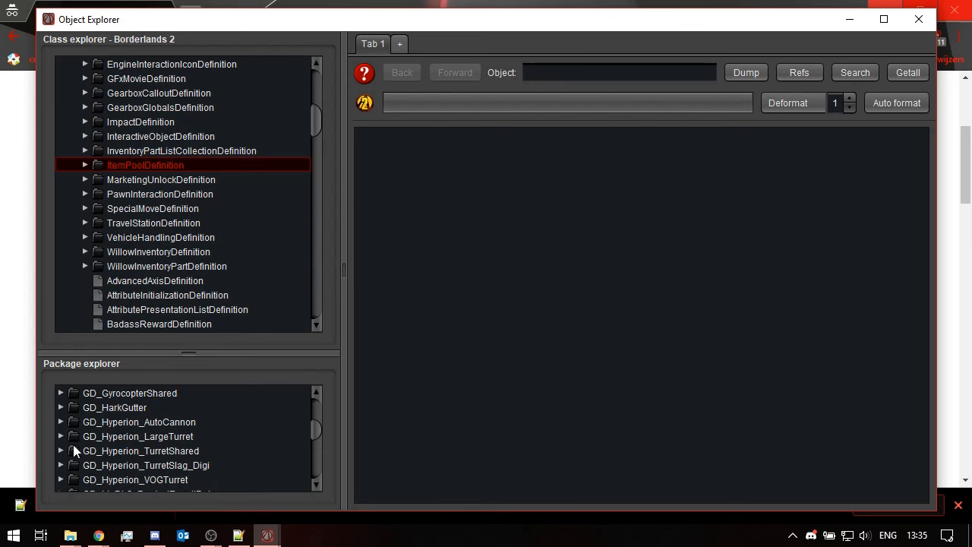
click(61, 423)
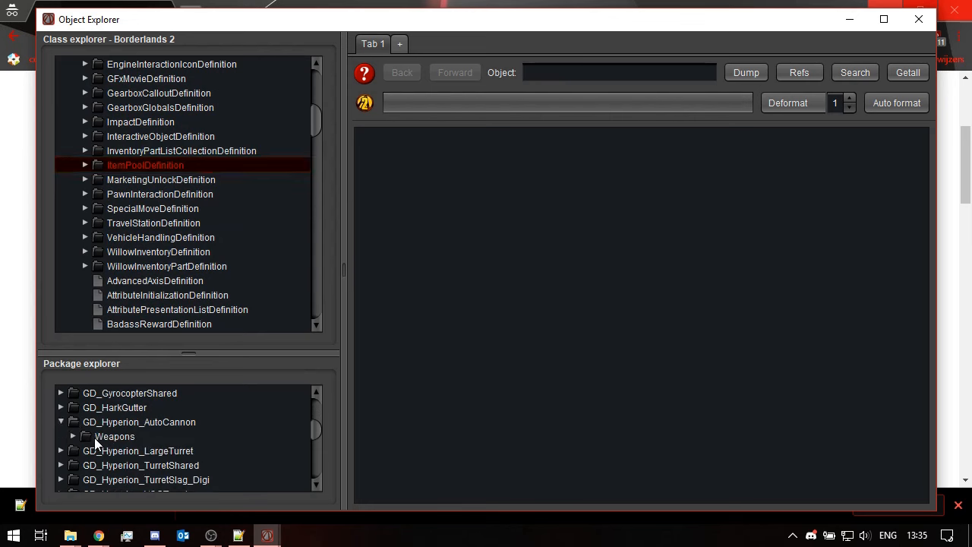
click(94, 437)
click(73, 438)
click(121, 451)
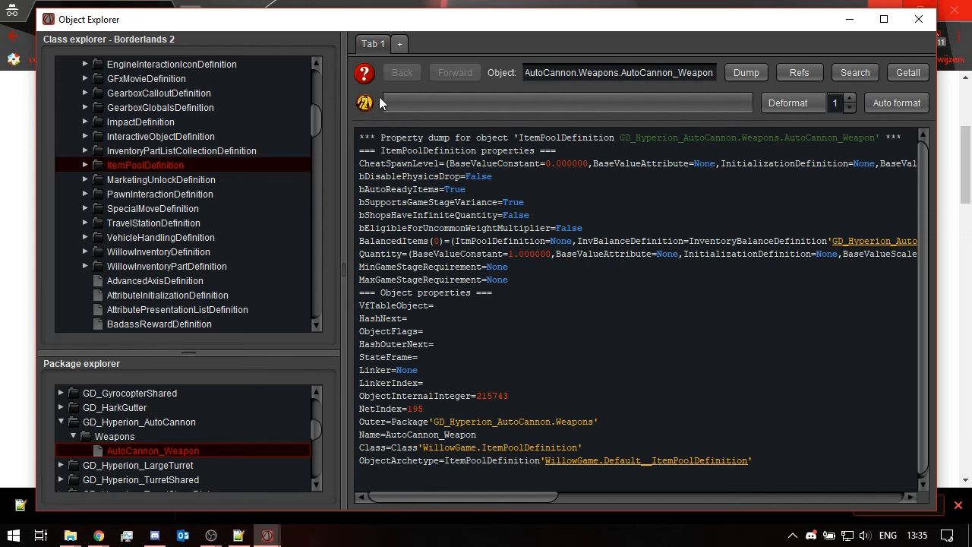
- Add a second explorer tab, and look up the references to AutoCannon_Weapon in the first tab
click(400, 44)
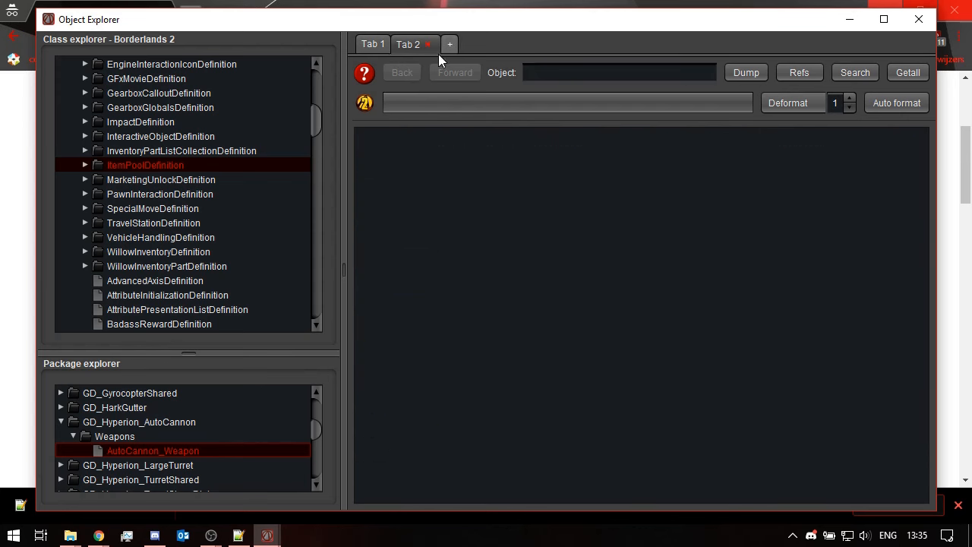
click(370, 44)
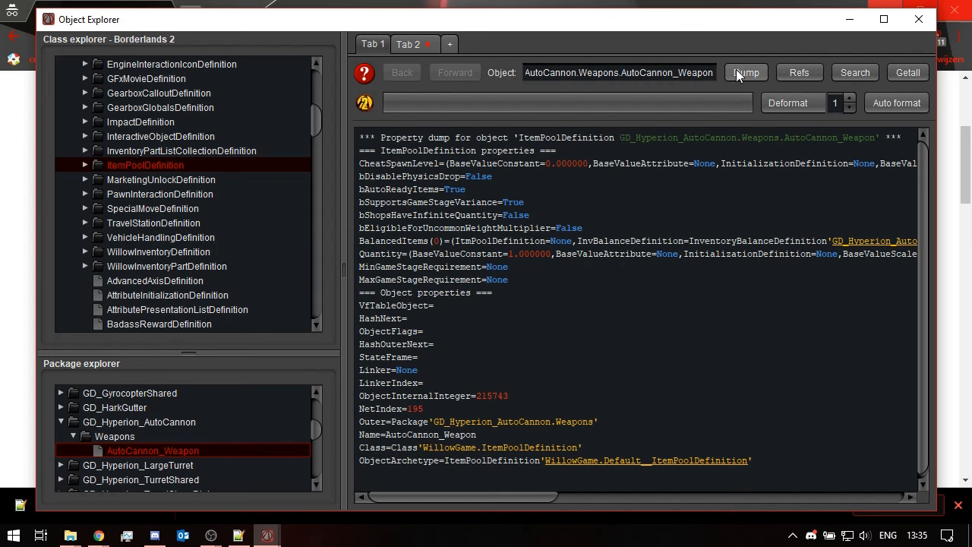
click(791, 74)
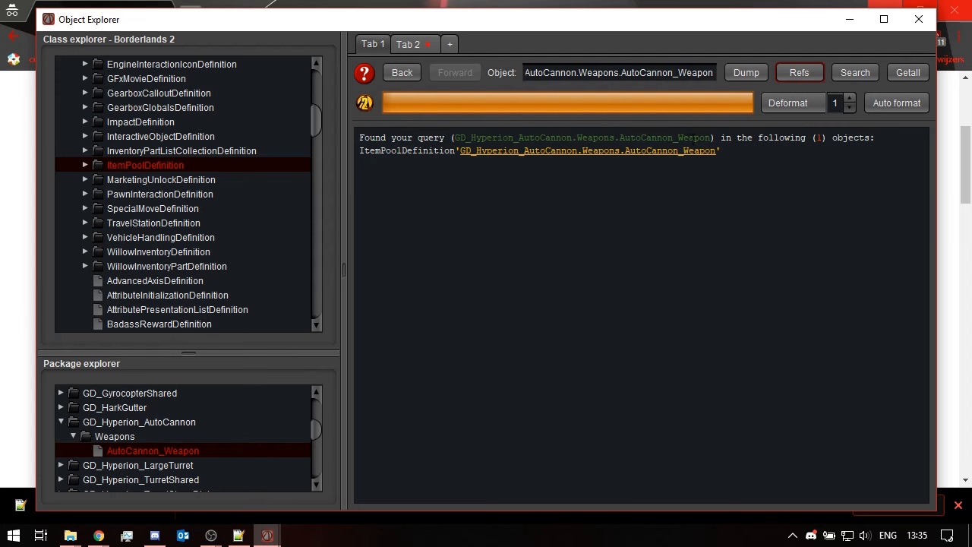
- Search the object data for "heartbreaker" and dismiss the unknown object notice
double_click(687, 74)
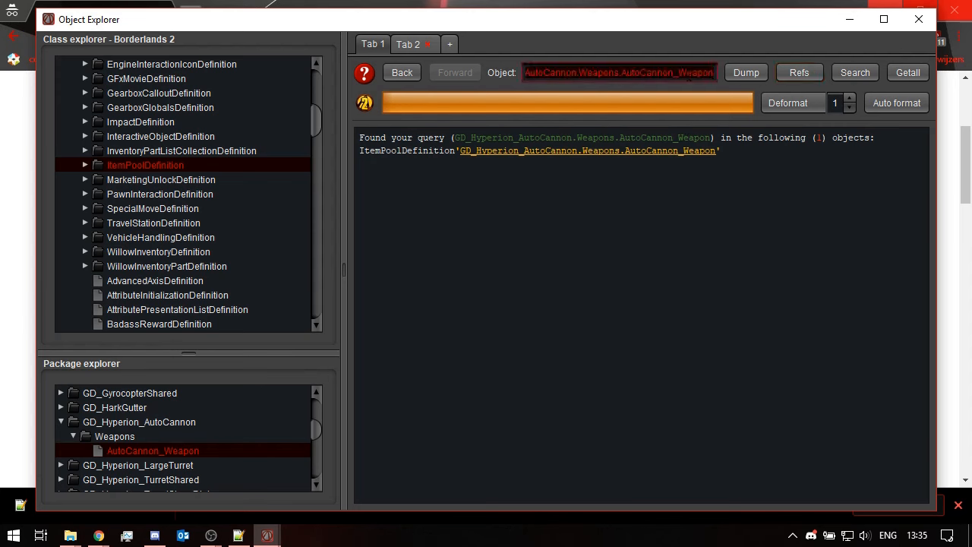
text(heartb)
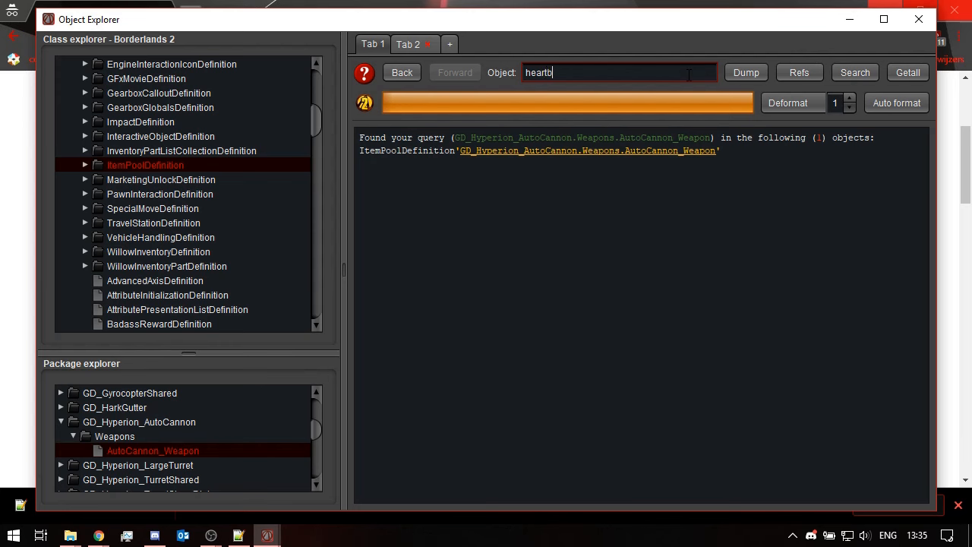
text(reaker)
key(Return)
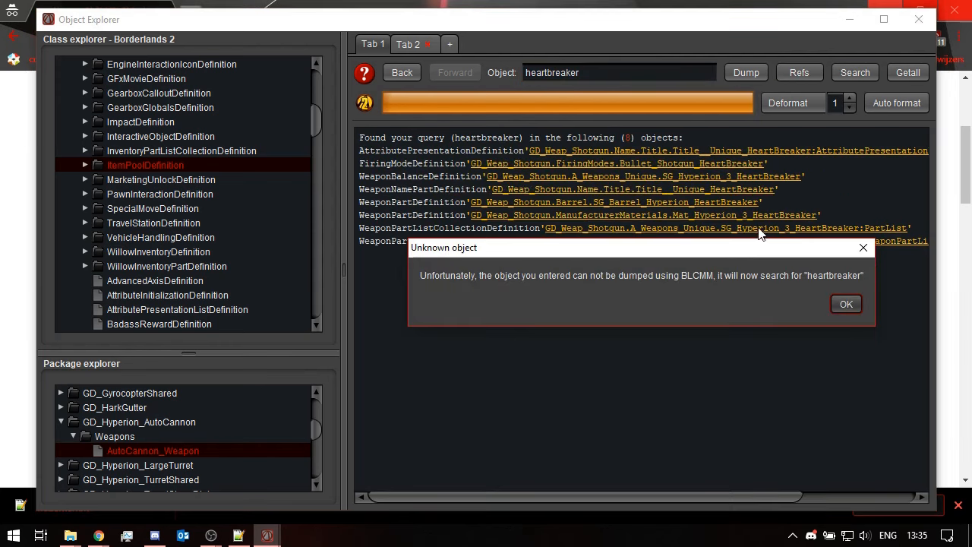
click(846, 303)
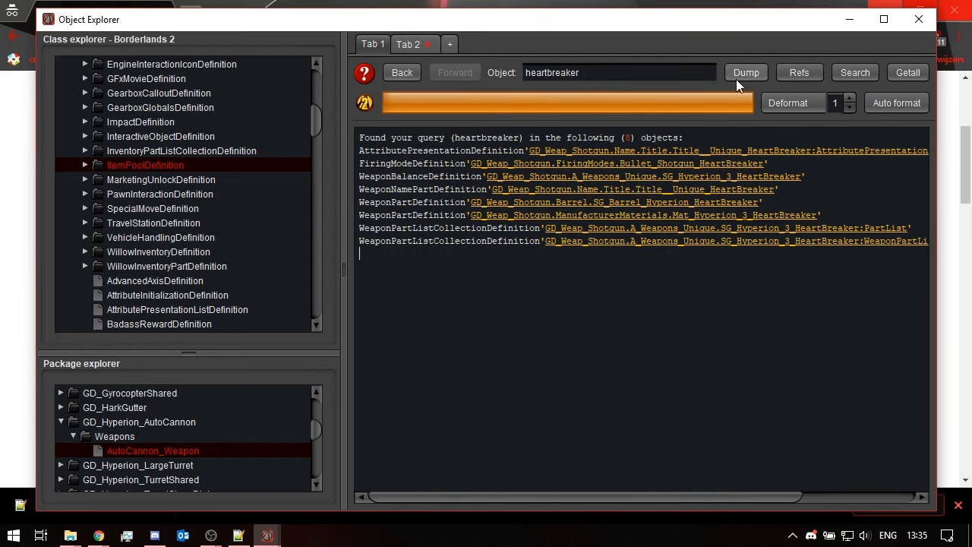
- List all objects of the FiringModeDefinition class, copying the class name from the heartbreaker results, and close the Object Explorer
drag(359, 164, 763, 163)
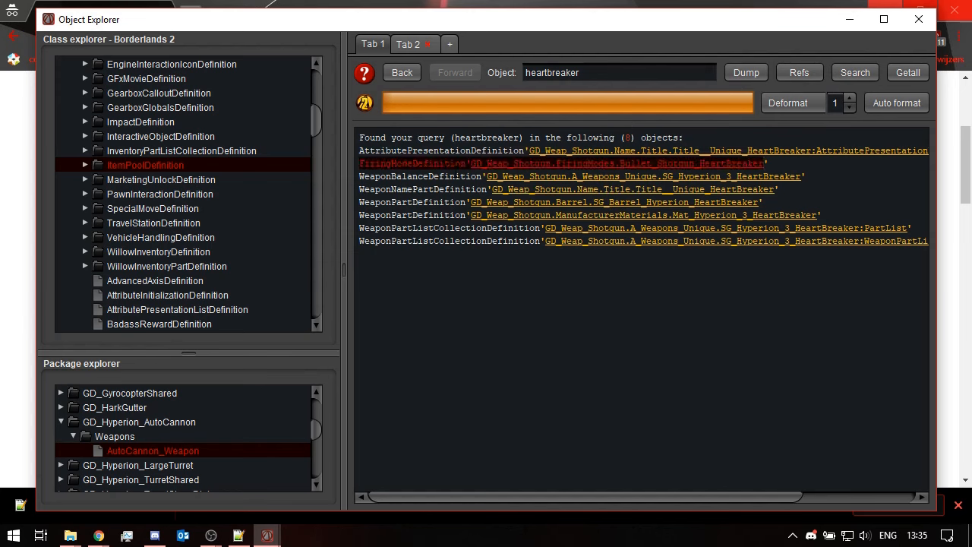
click(466, 163)
key(shift+Home)
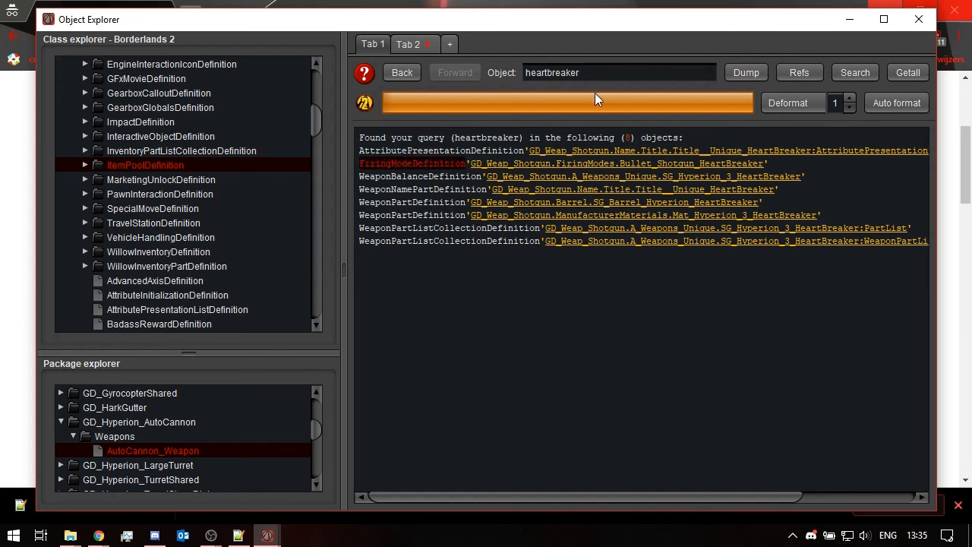
key(ctrl+c)
click(646, 72)
key(ctrl+a)
key(ctrl+v)
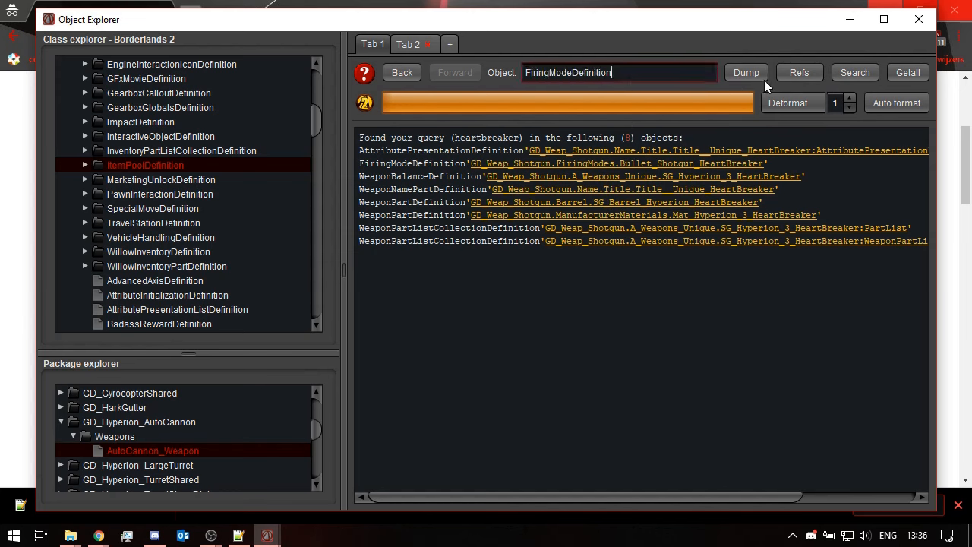
click(909, 73)
drag(922, 159, 945, 161)
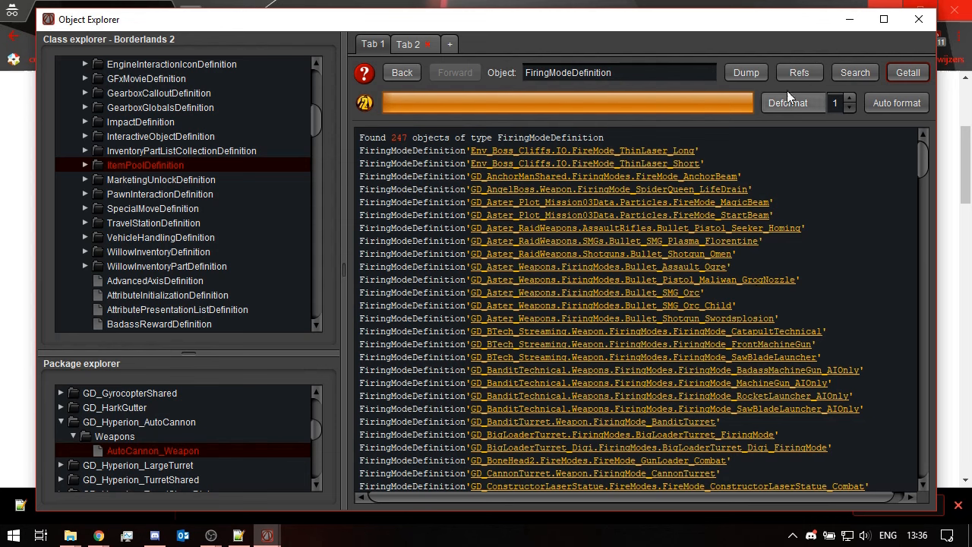
click(918, 19)
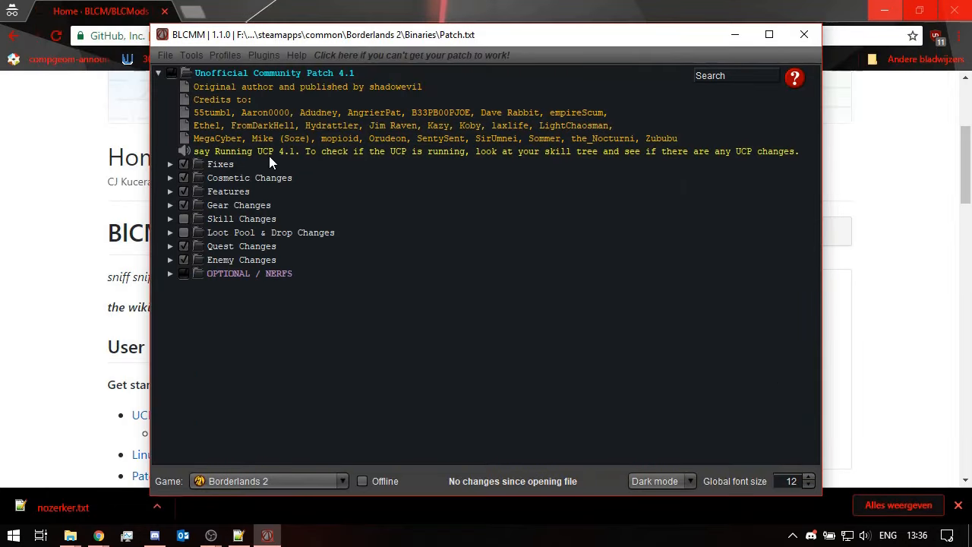
- Add the external plugin BLCMM_P_Varkids.jar from the BLCMM showcase folder, accepting the safety warning, and restart BLCMM
click(257, 55)
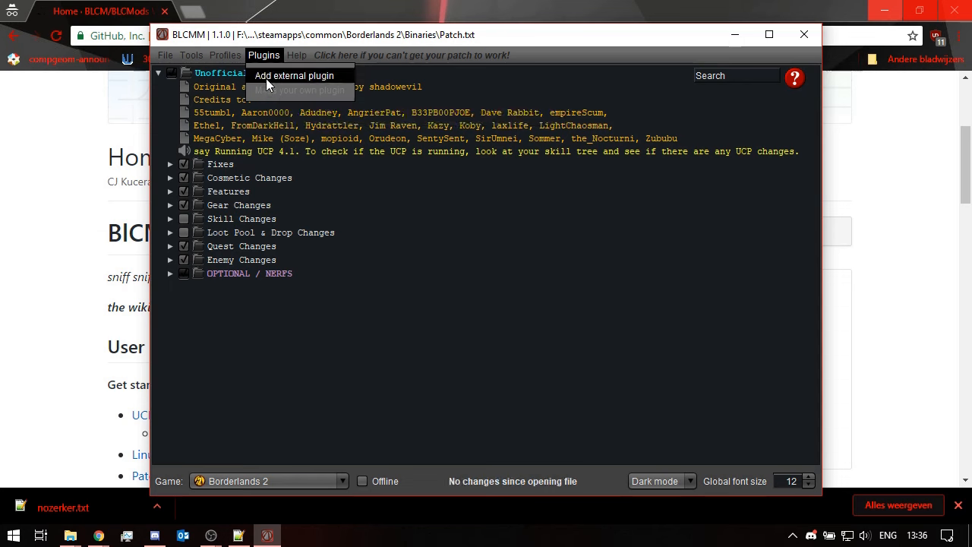
click(266, 78)
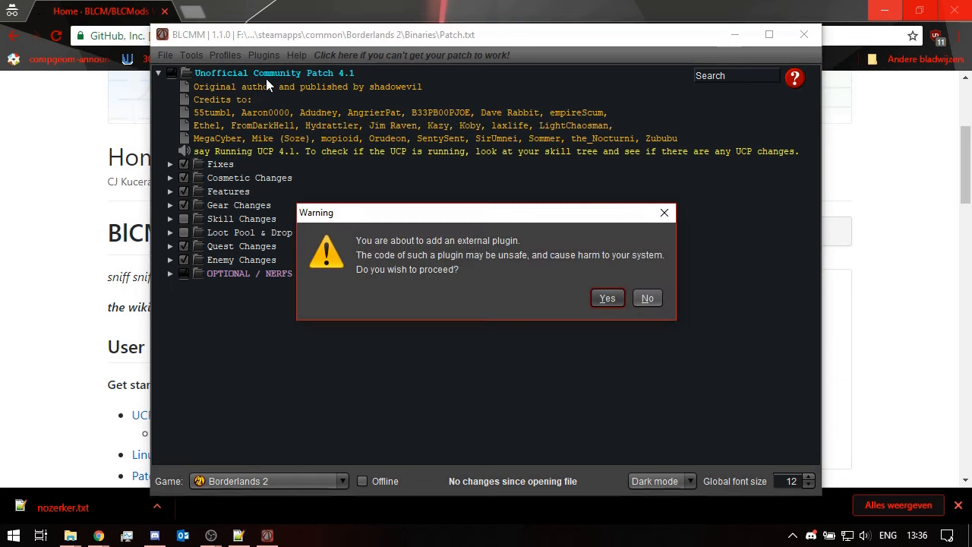
click(612, 299)
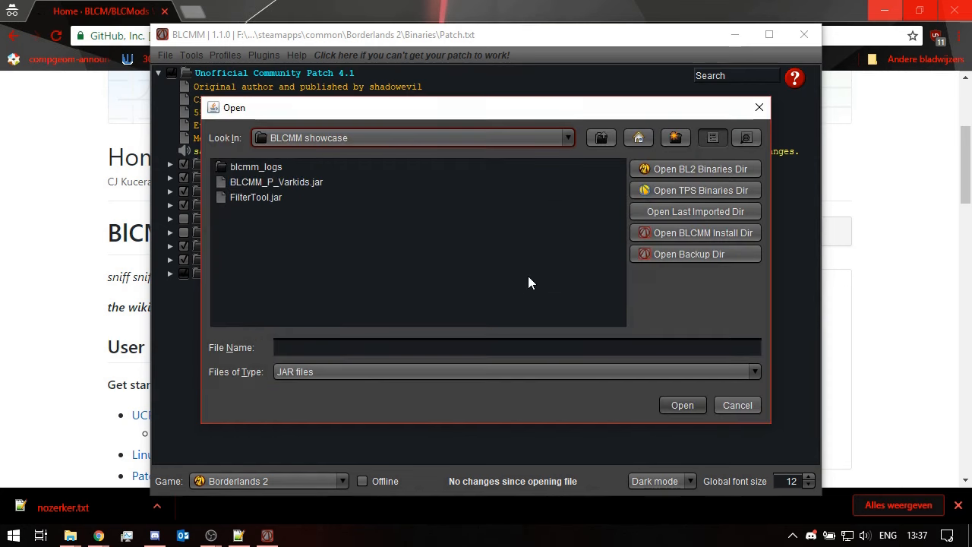
double_click(286, 184)
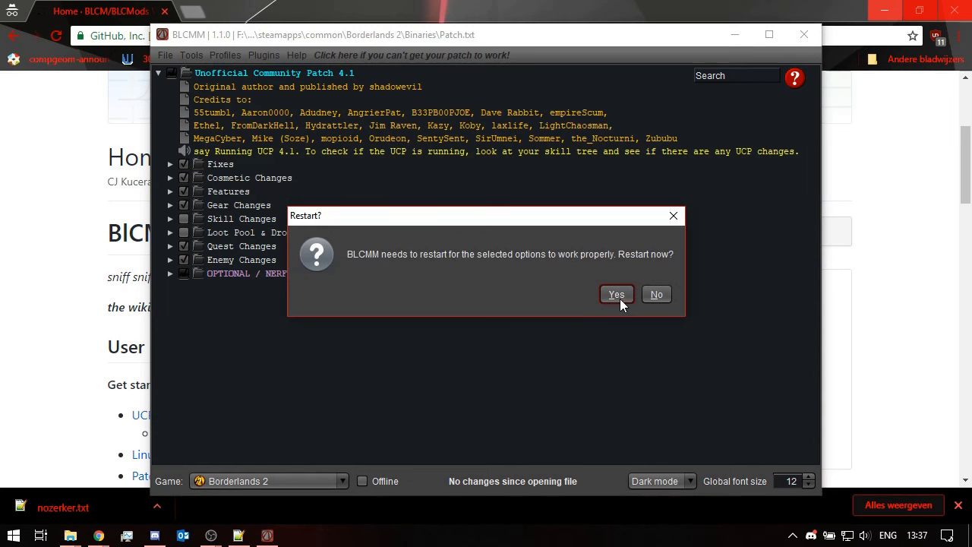
click(617, 294)
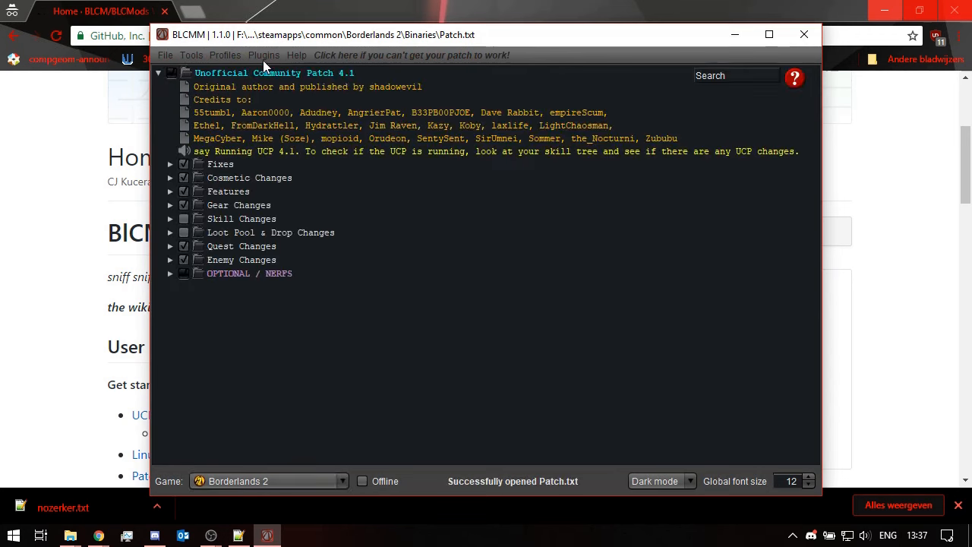
- Check which data packages the Varkid Overhaul Generator requires, and enable auto update for AI and Population object data for BL2
click(262, 58)
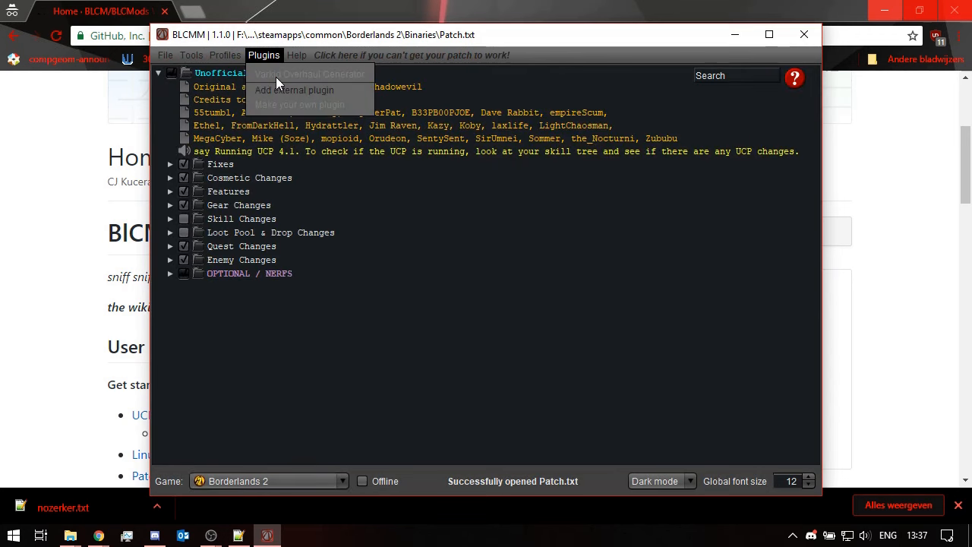
mouse_move(275, 77)
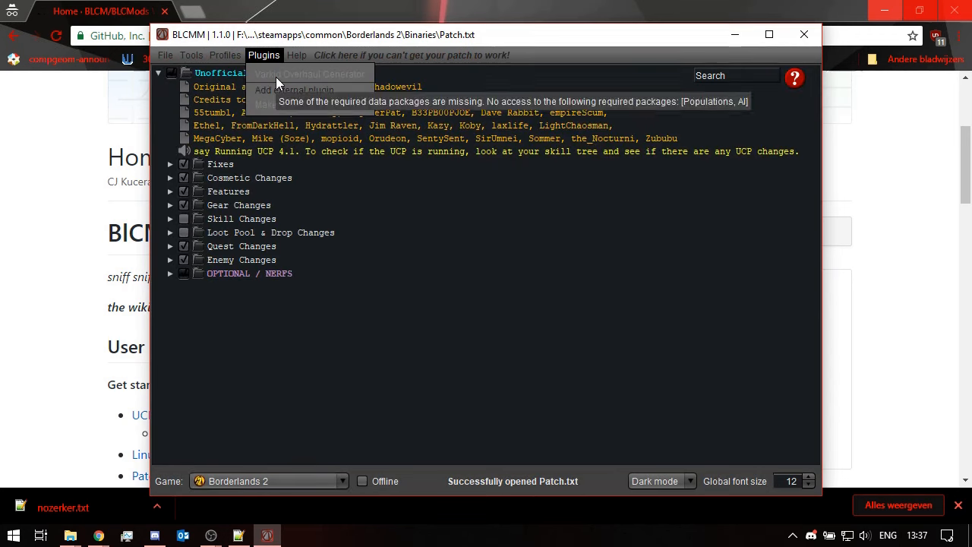
click(196, 55)
click(294, 119)
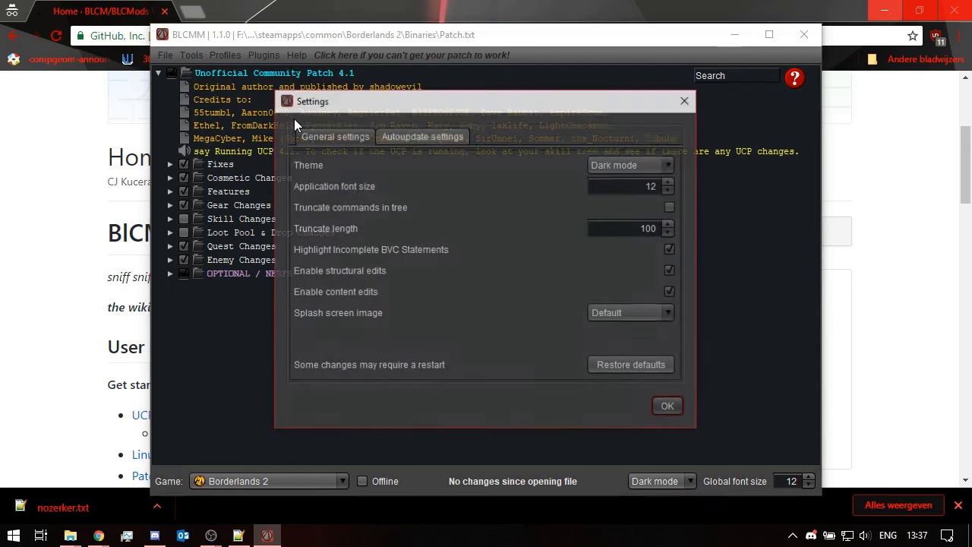
click(422, 136)
click(302, 219)
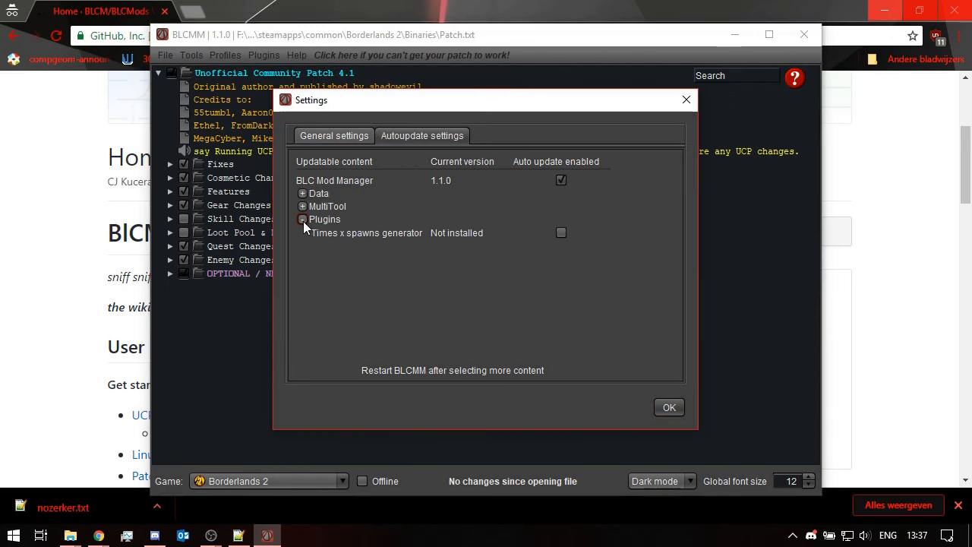
click(302, 218)
click(302, 194)
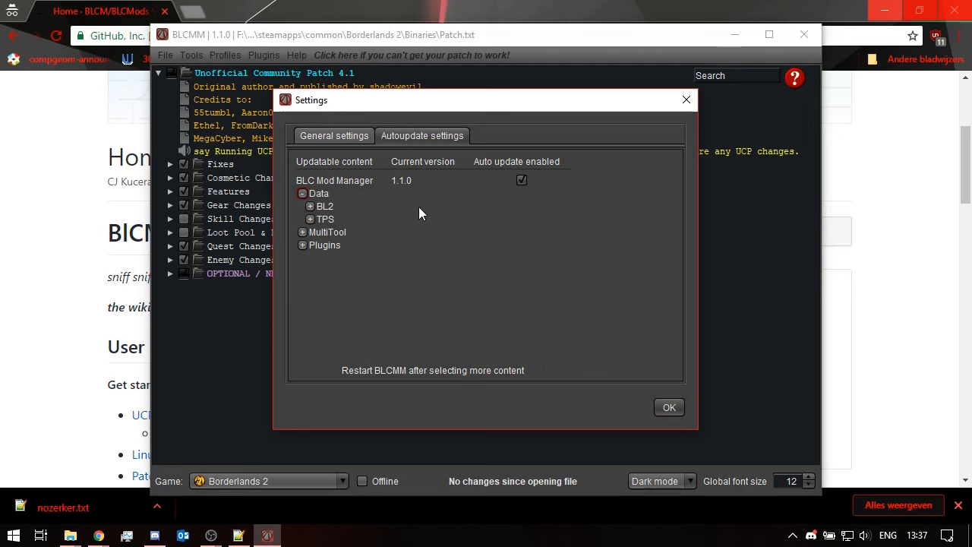
click(308, 206)
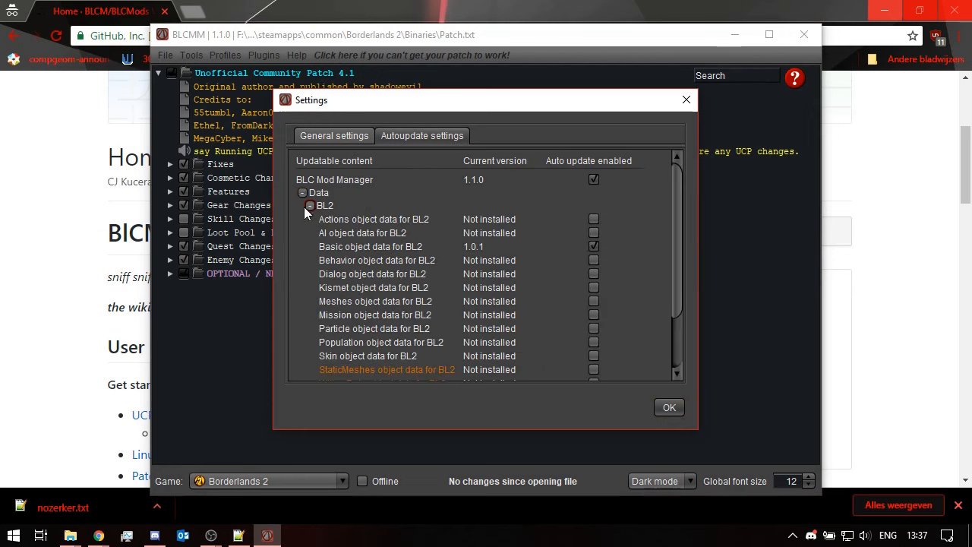
click(594, 234)
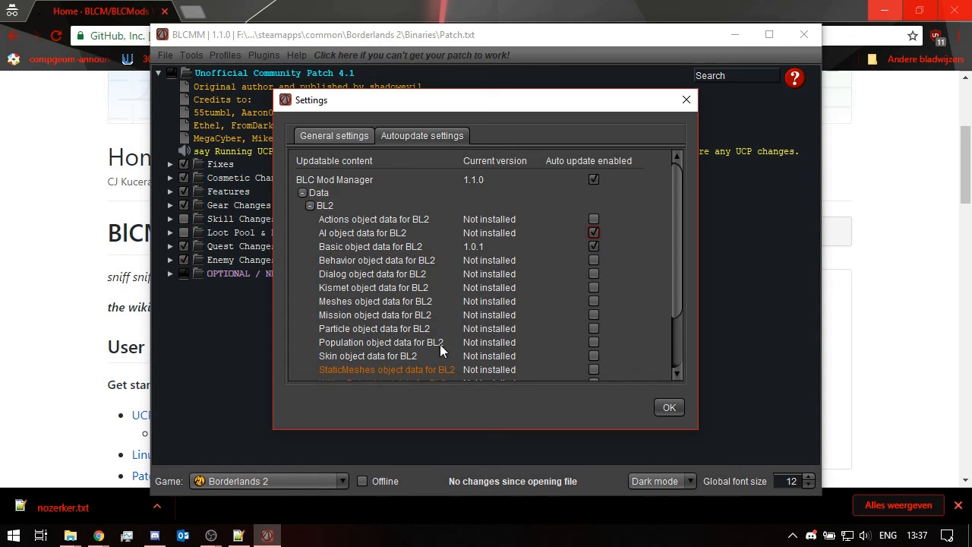
click(668, 408)
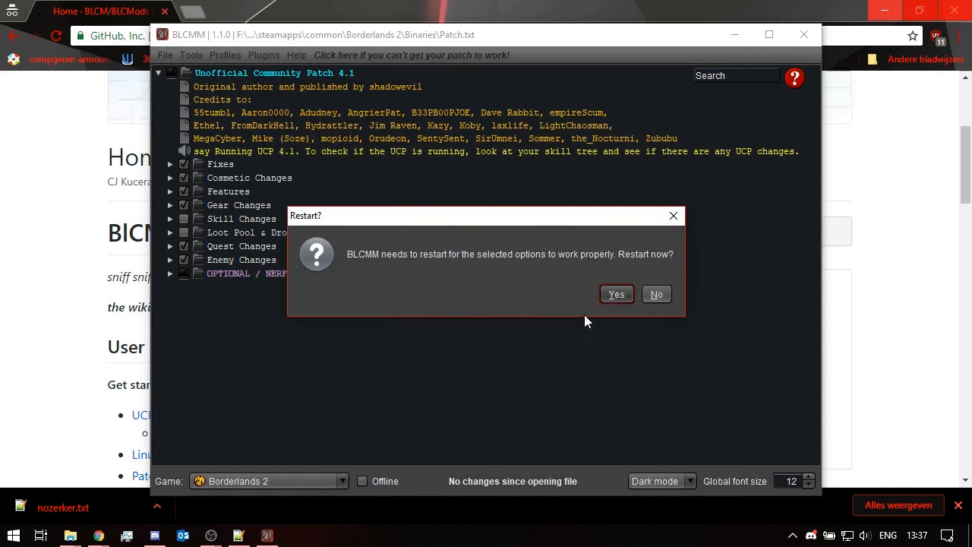
- Restart BLCMM through the launcher and open the Varkid Overhaul Generator plugin
click(617, 295)
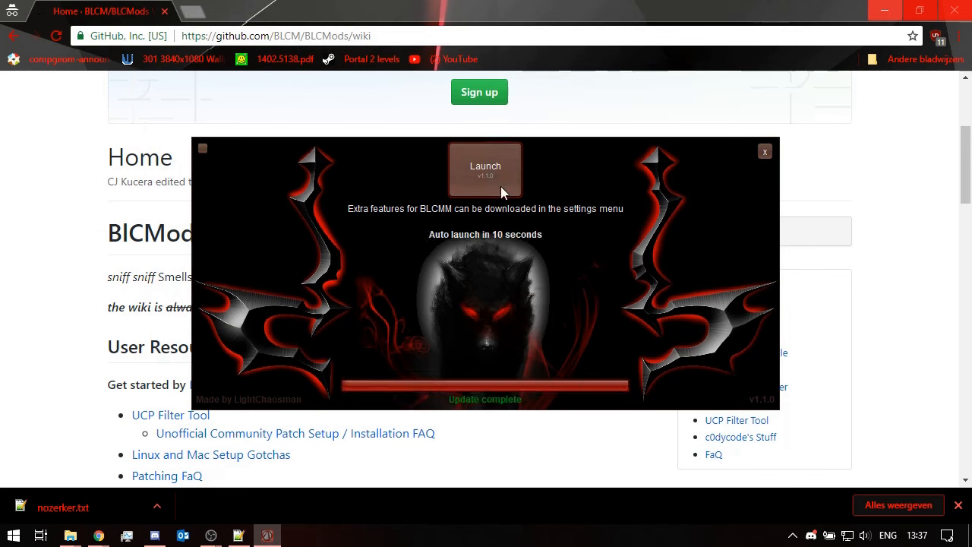
click(485, 167)
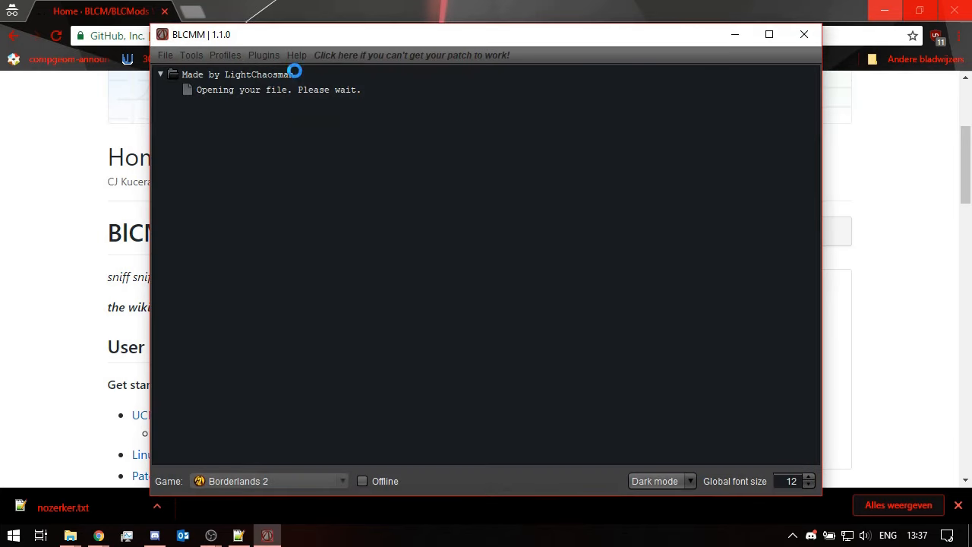
click(262, 55)
click(266, 75)
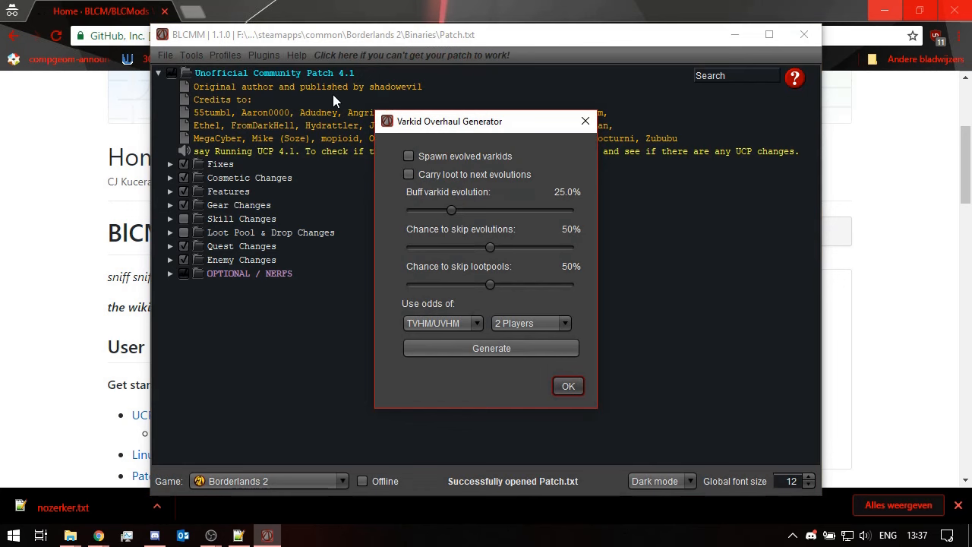
- Generate a varkid mod with both checkbox options enabled, buff evolution at 41.0% and chance to skip evolutions at 63%, and close the generator
drag(452, 210, 476, 211)
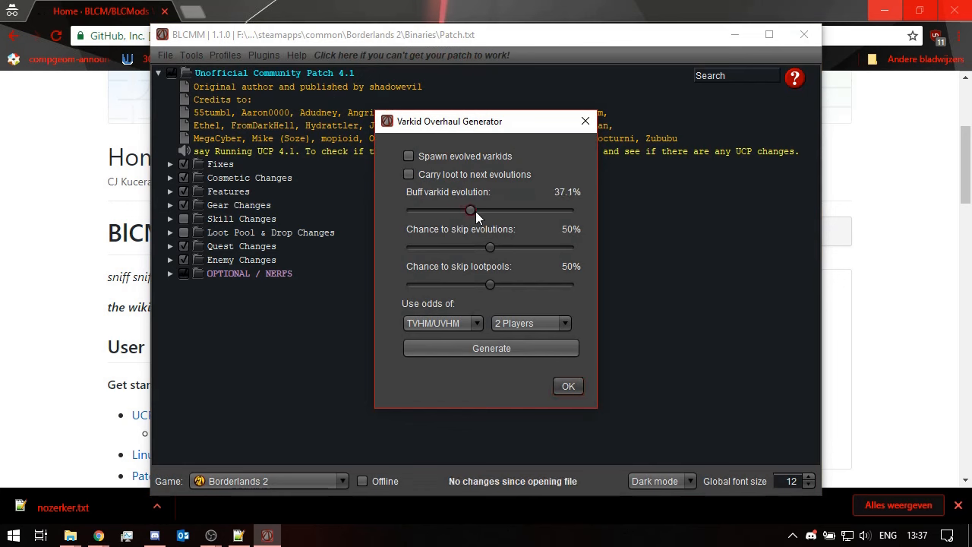
drag(489, 245, 511, 246)
drag(471, 208, 477, 212)
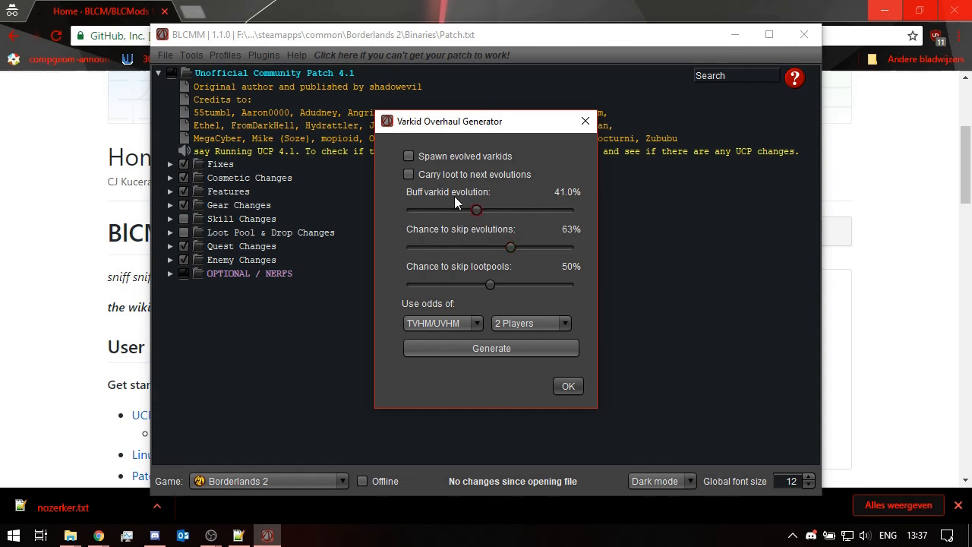
click(417, 173)
click(477, 353)
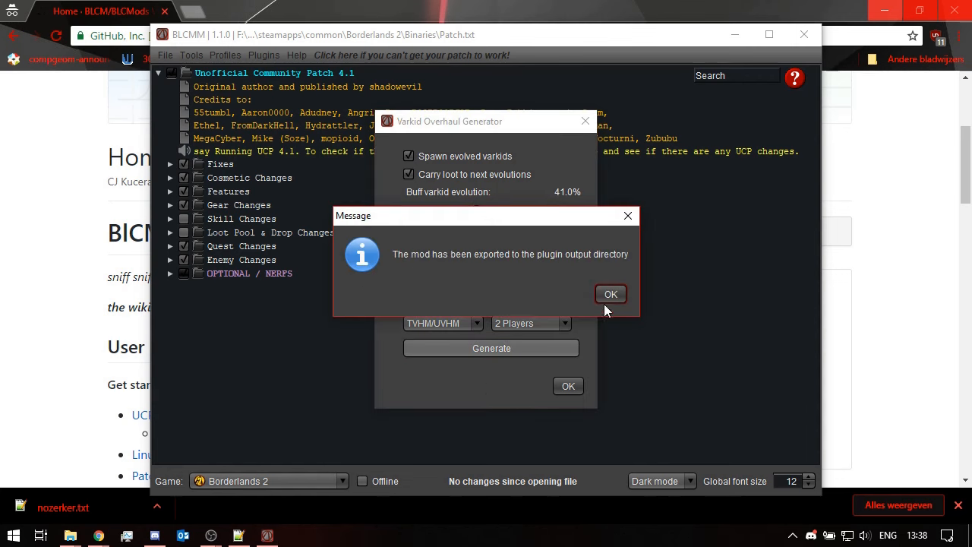
click(611, 294)
click(567, 386)
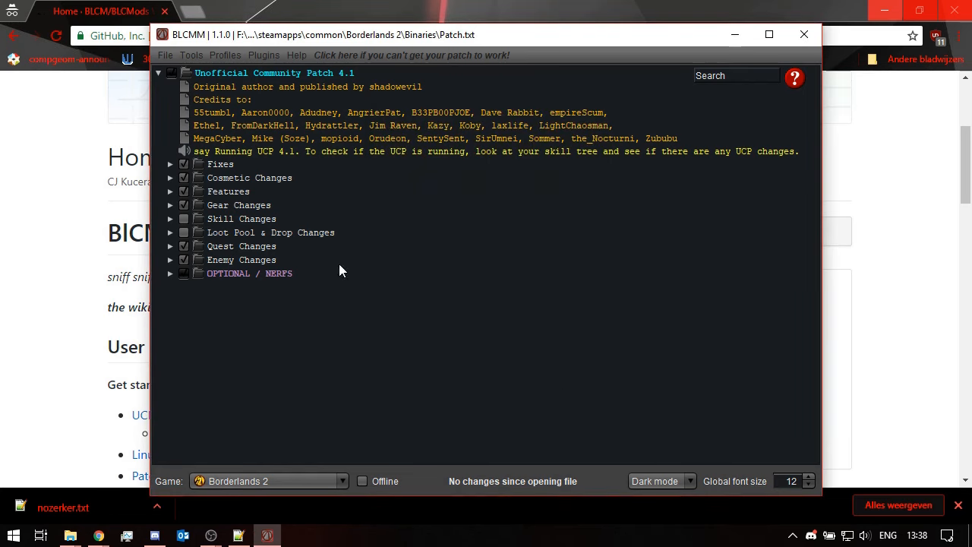
- Import the single mod VarkidOverhaul-41-63-50-2 Players-uvhm-true.txt from the Varkid Overhaul Generator folder in the plugin output directory
click(164, 55)
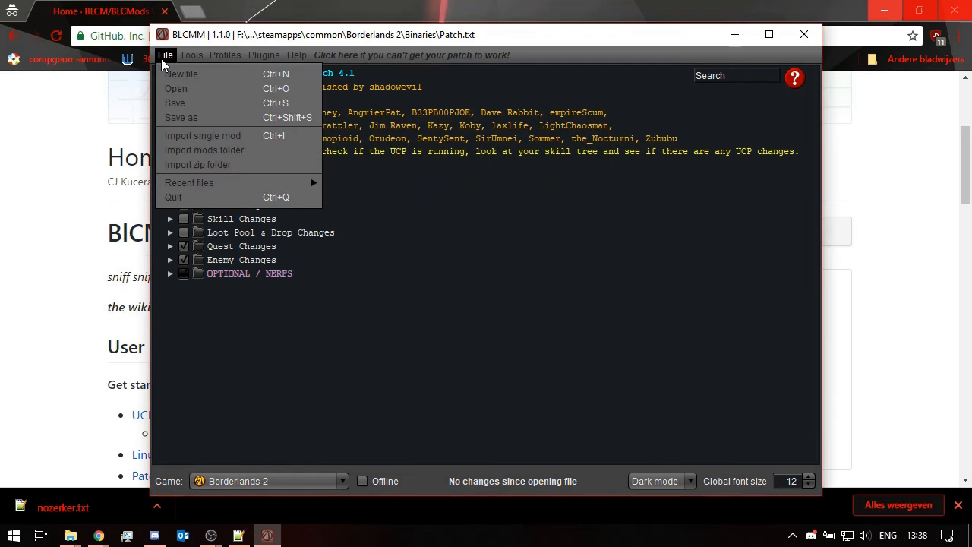
click(199, 135)
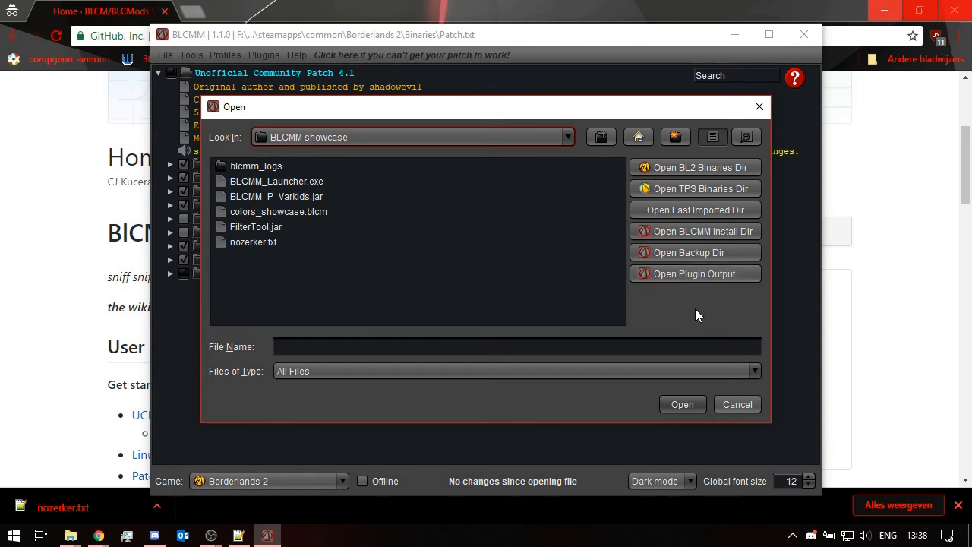
click(699, 275)
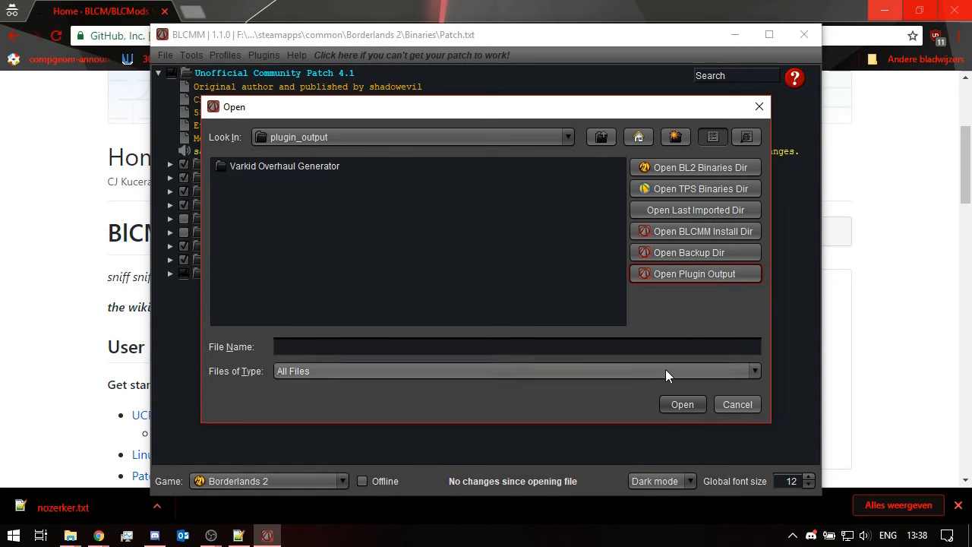
click(291, 169)
double_click(291, 166)
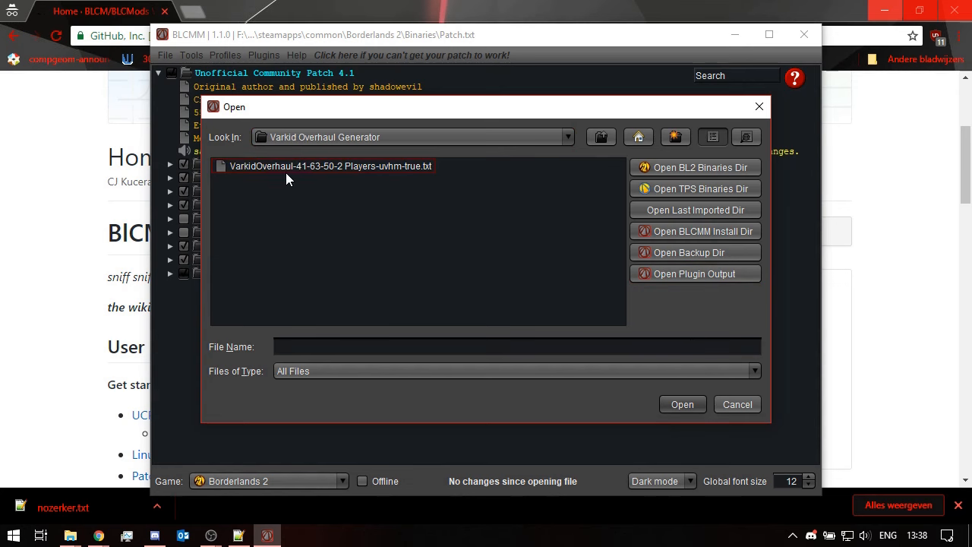
double_click(279, 167)
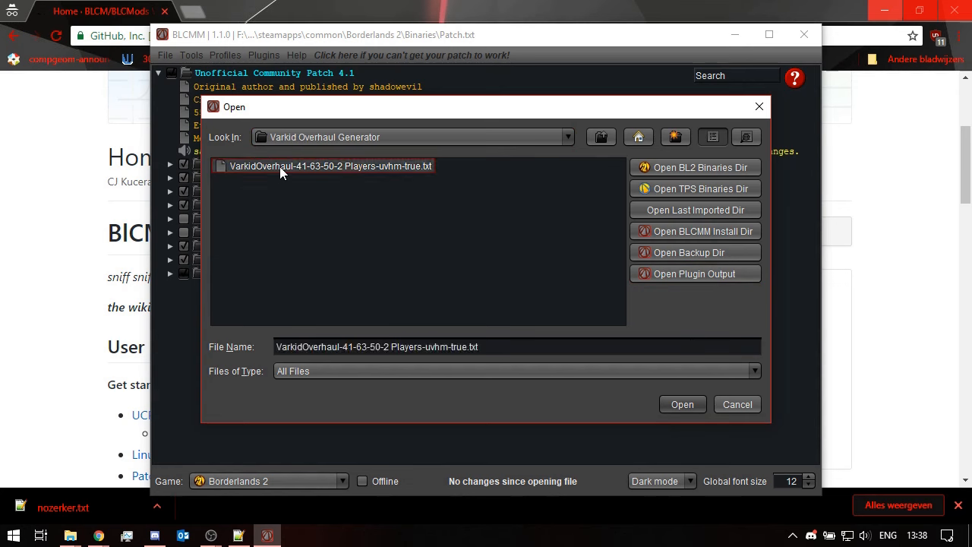
- Examine the imported VarkidOverhaul mod's description and its Hotfixes category, and collapse the mod again
click(182, 301)
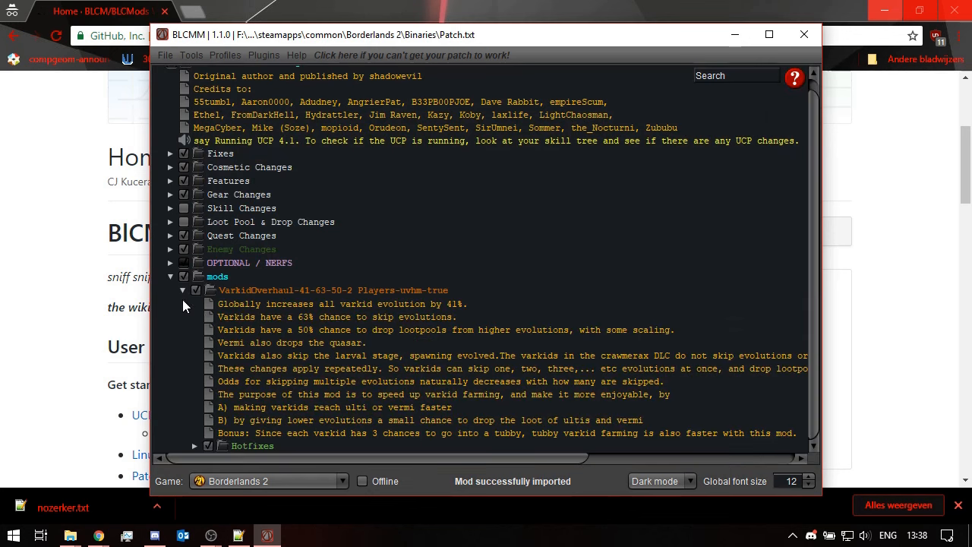
click(197, 444)
scroll(197, 281, up, 4)
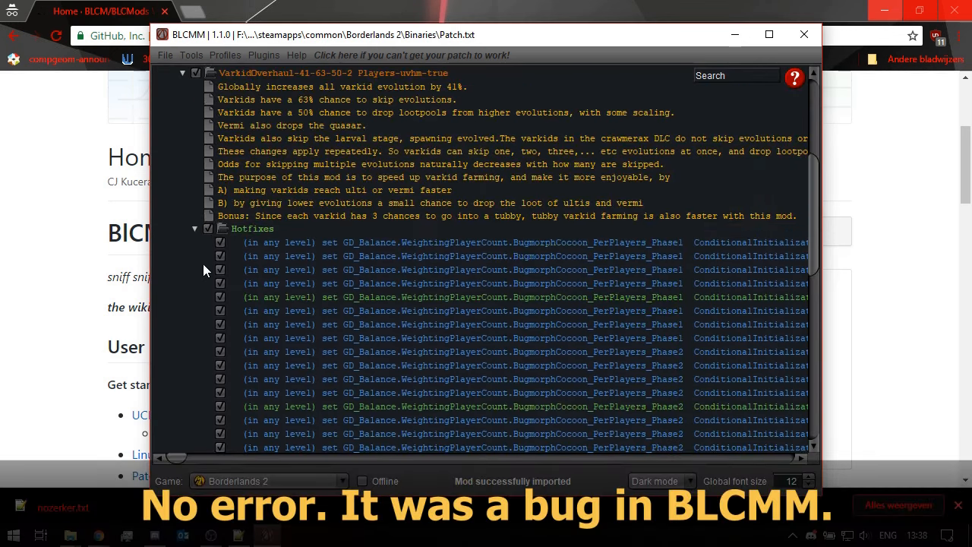
scroll(194, 258, up, 6)
click(182, 297)
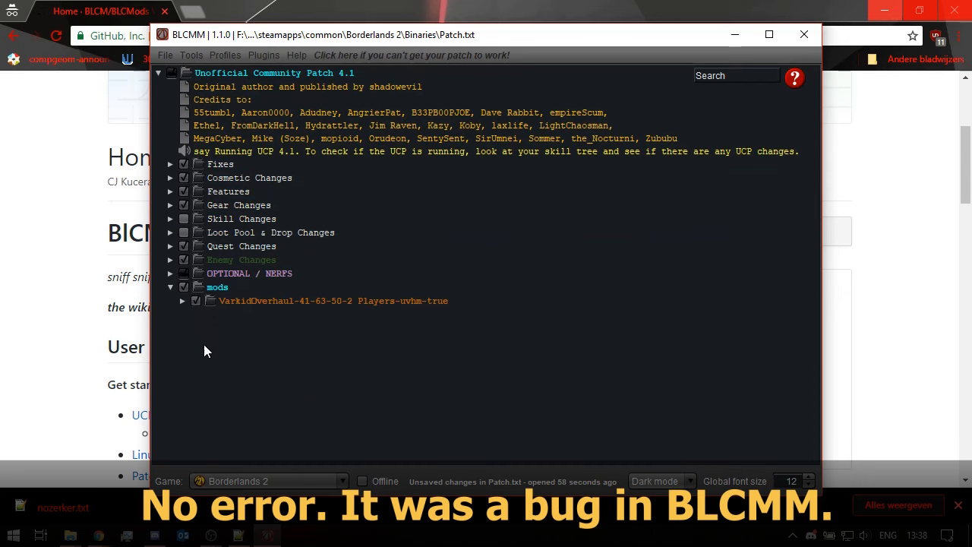
click(182, 300)
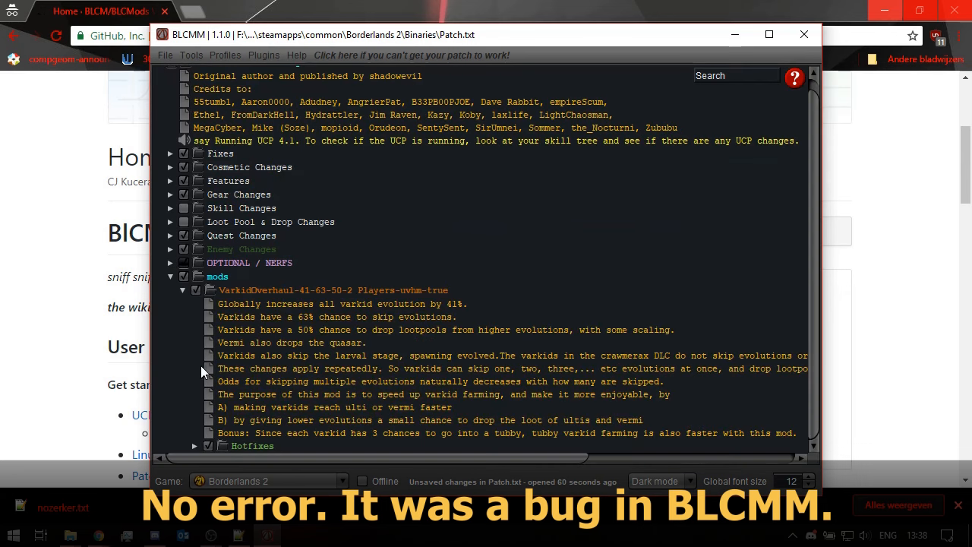
click(183, 290)
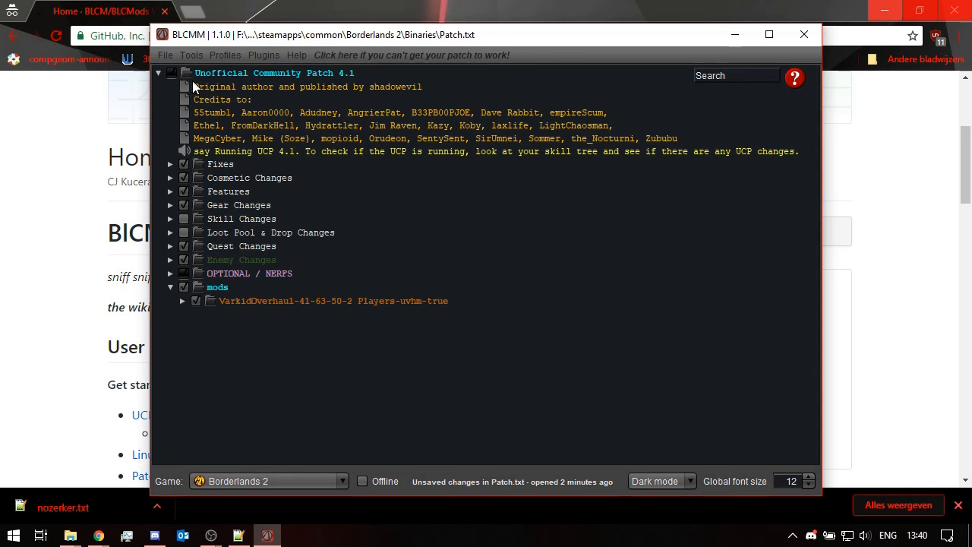
- Save the patch and switch to the BLCMM showcase folder in File Explorer
click(292, 138)
key(ctrl+s)
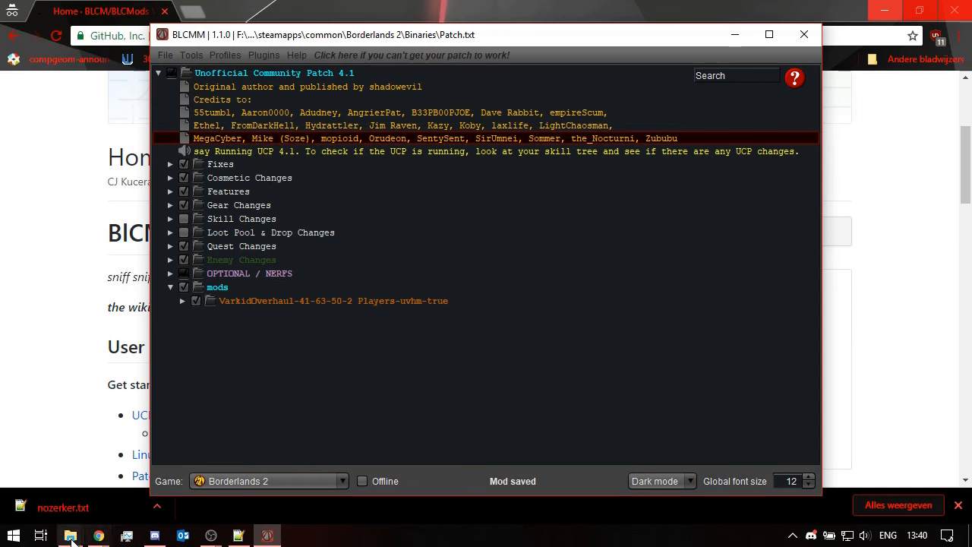
mouse_move(70, 536)
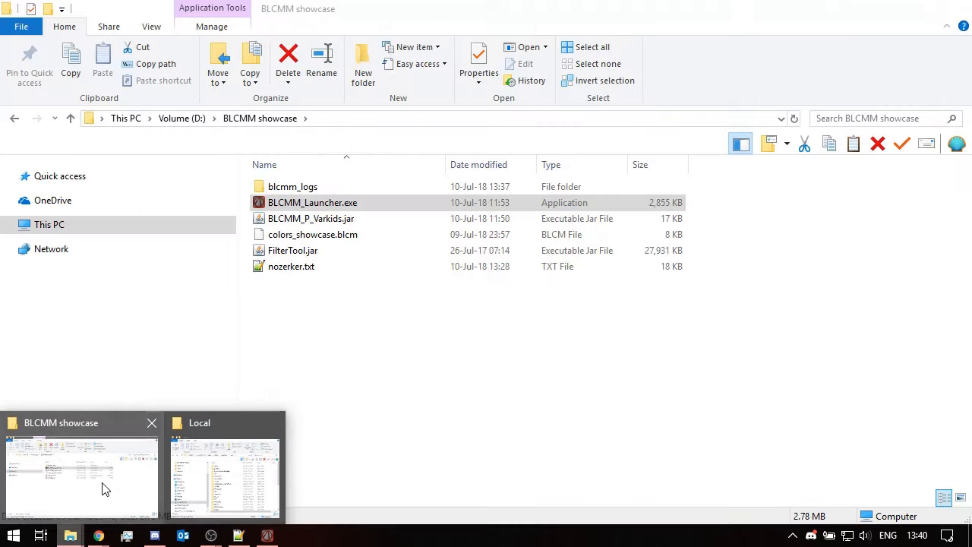
click(104, 489)
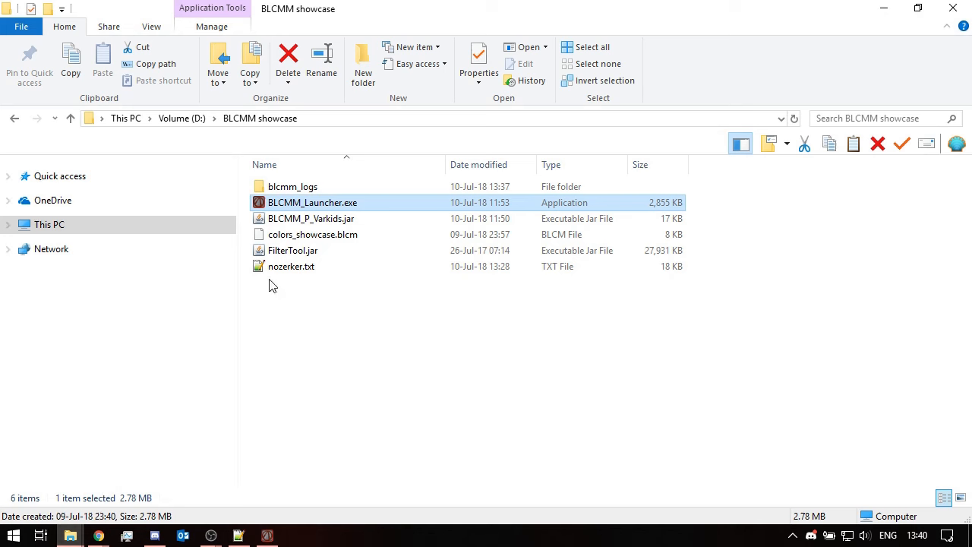
double_click(301, 220)
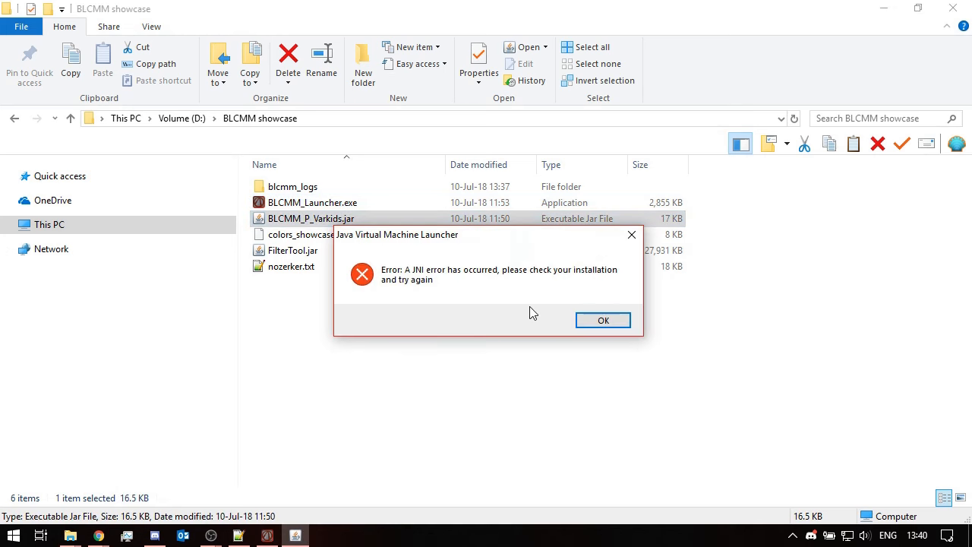
click(607, 322)
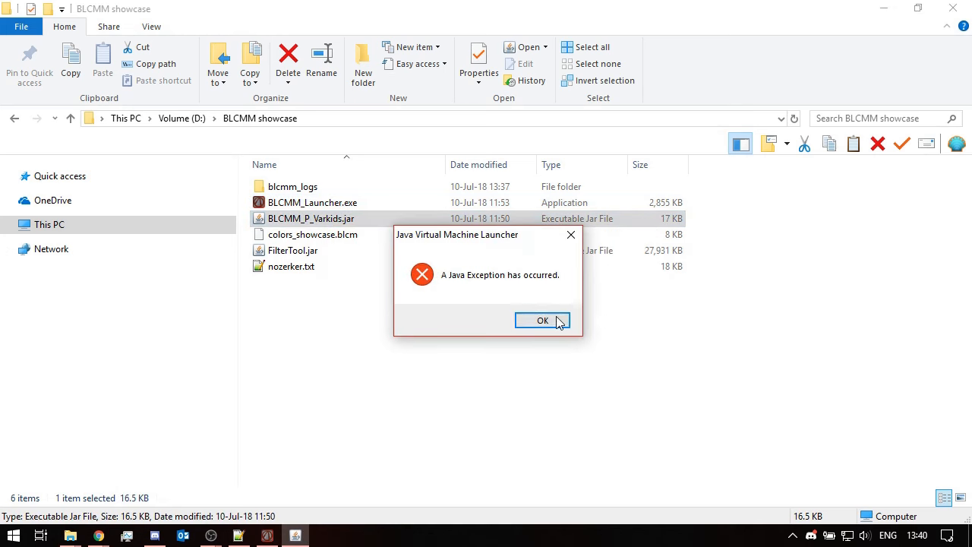
click(557, 322)
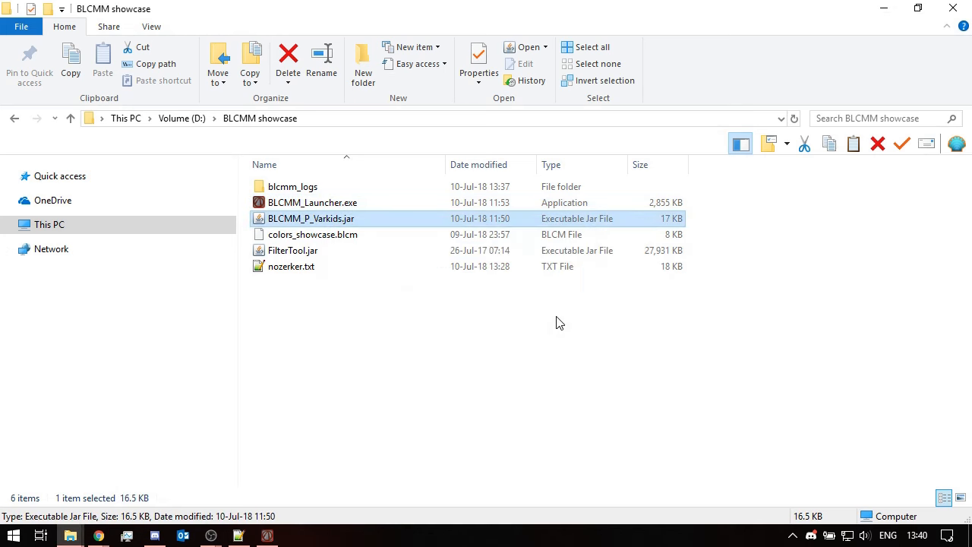
- Launch FilterTool.jar from the BLCMM showcase folder and dismiss its welcome message
click(377, 252)
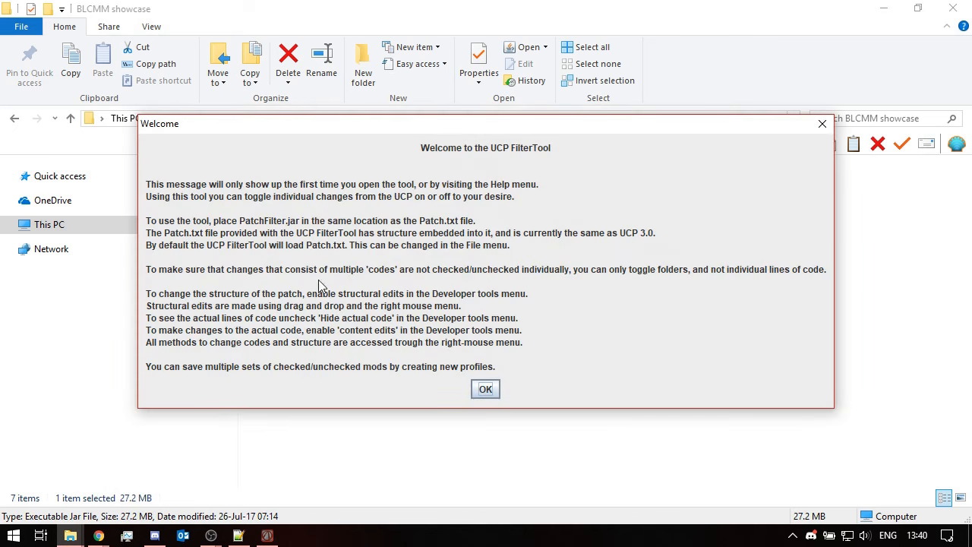
click(486, 389)
click(510, 337)
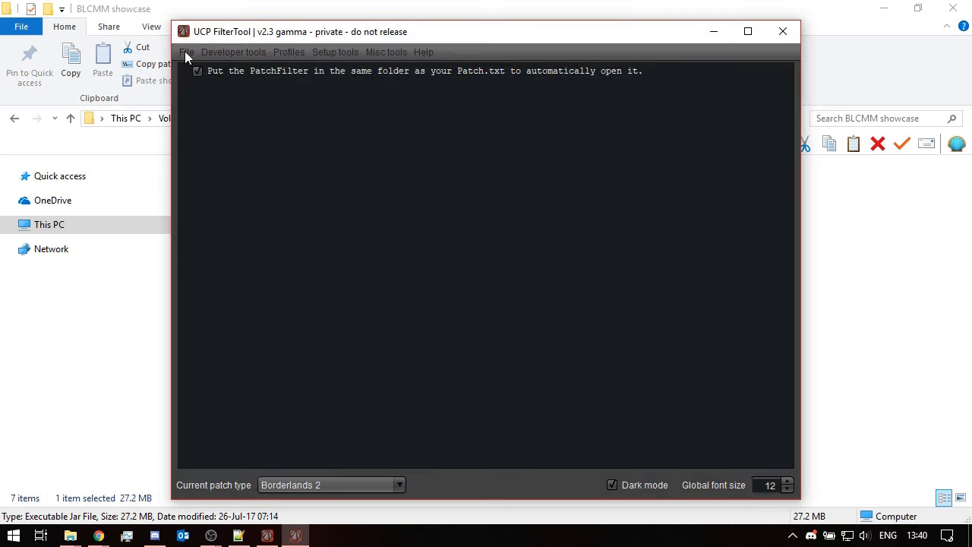
- Open Patch.txt in FilterTool from SteamLibrary\steamapps\common\Borderlands 2\Binaries
click(184, 51)
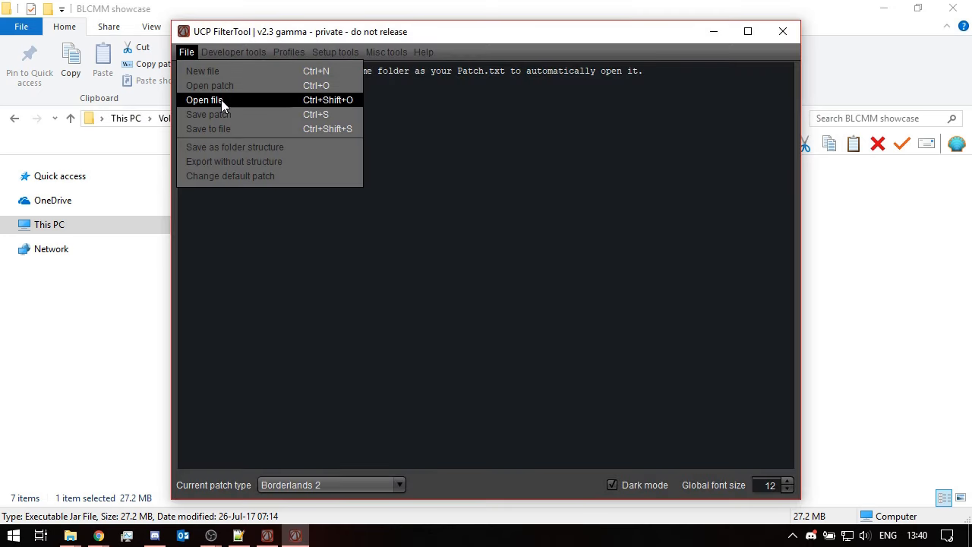
click(204, 100)
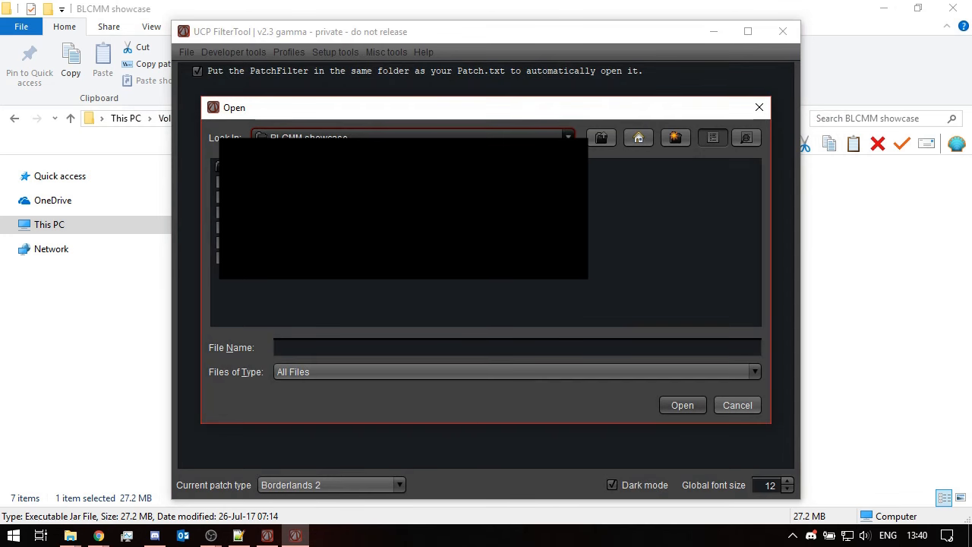
click(326, 213)
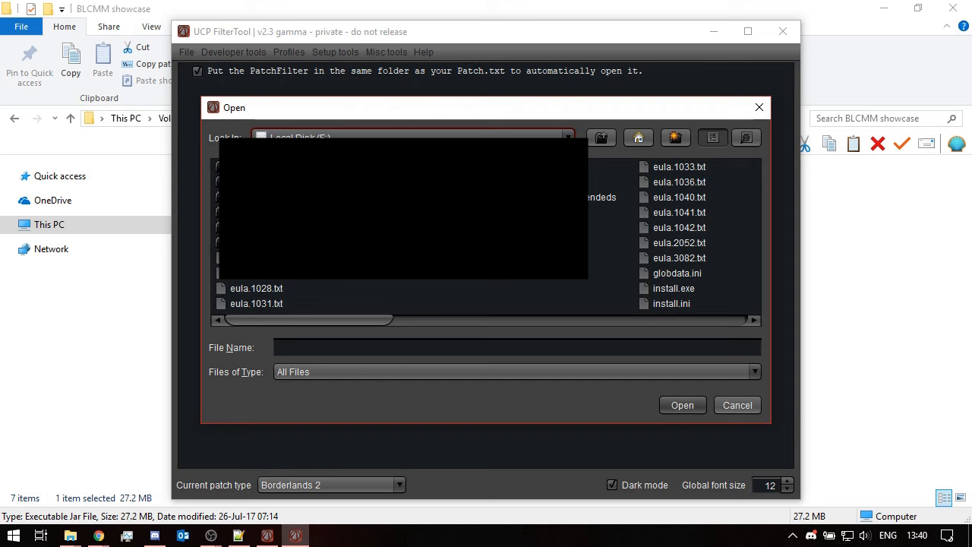
double_click(237, 227)
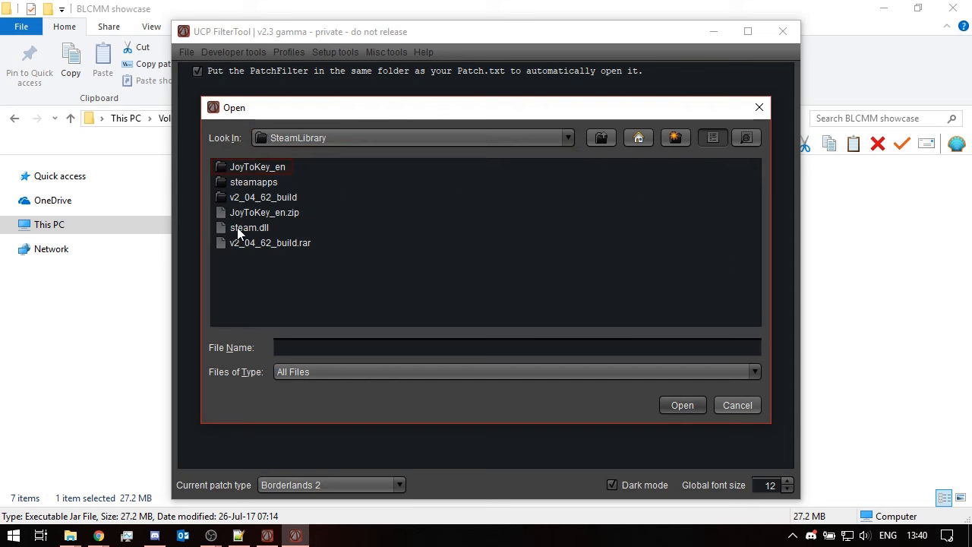
double_click(261, 183)
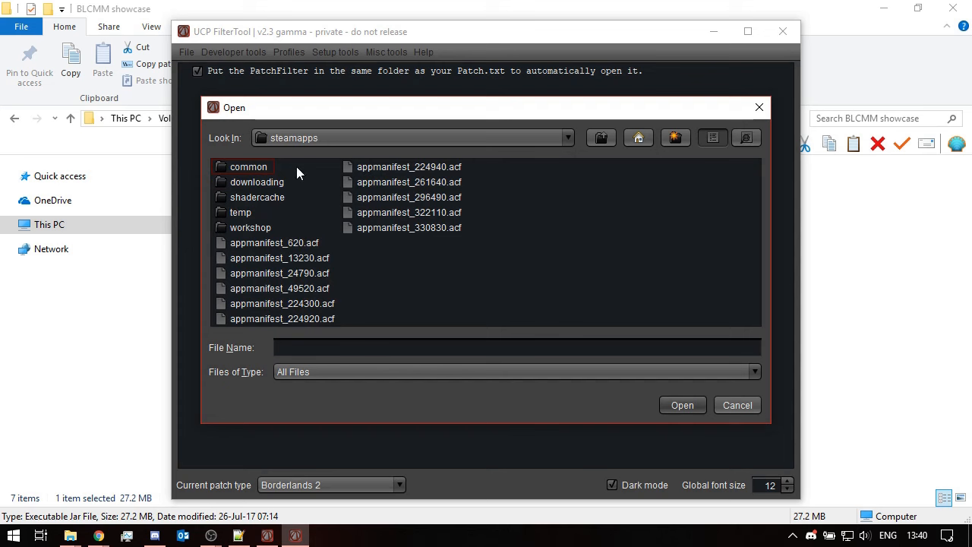
double_click(247, 168)
double_click(251, 182)
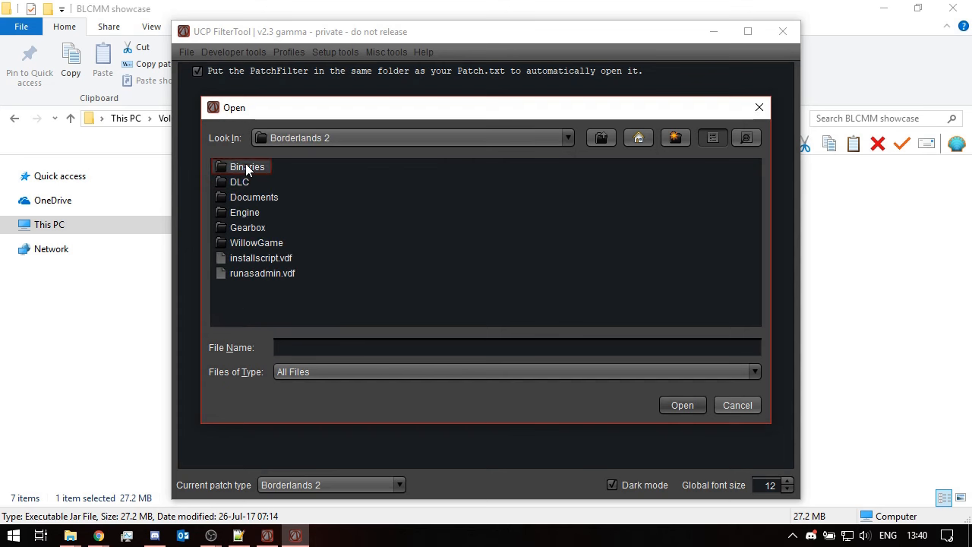
double_click(245, 167)
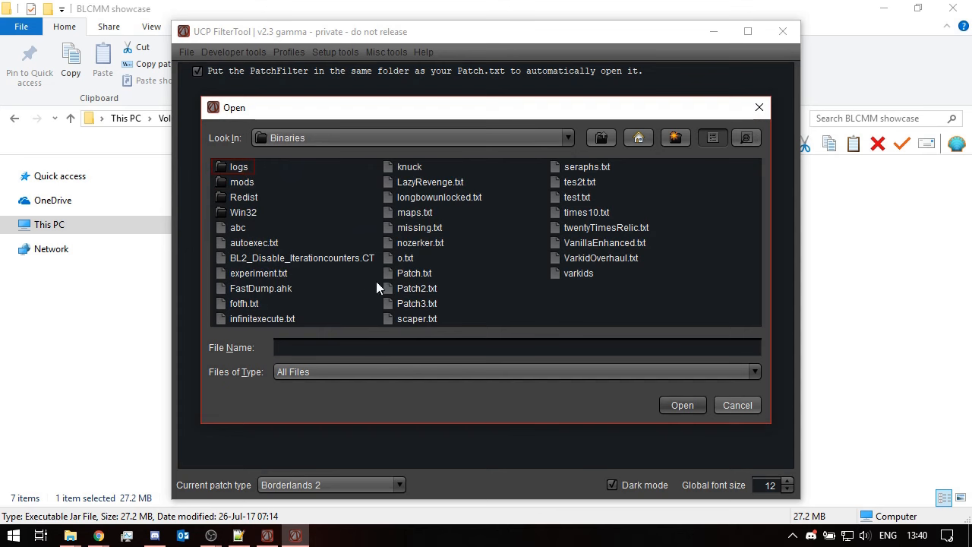
double_click(415, 273)
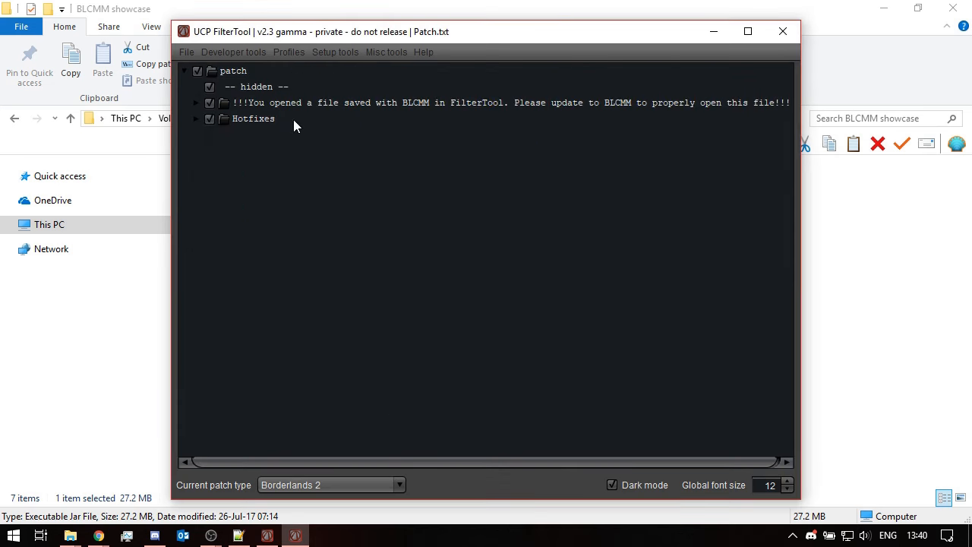
- Expand the category warning about a file saved with BLCMM, and turn off hiding of the actual code
click(324, 104)
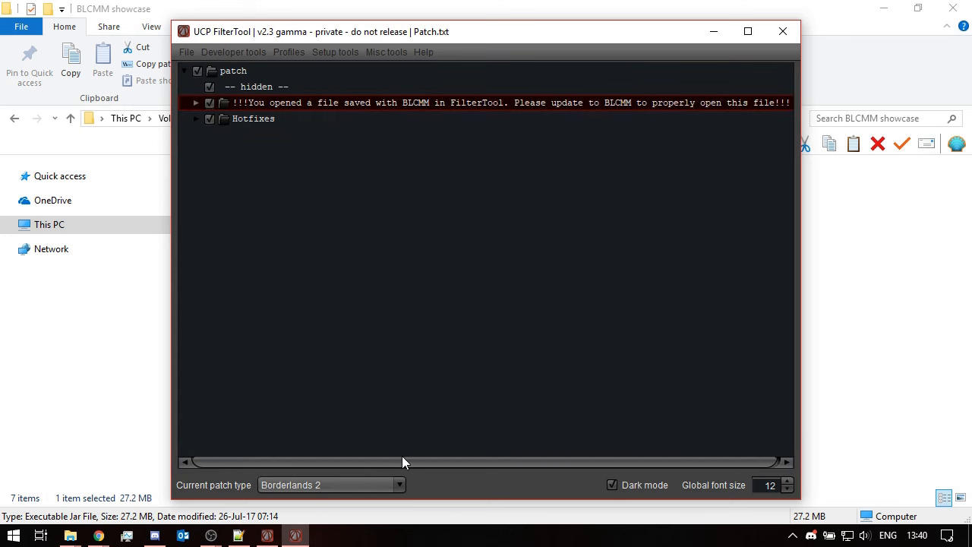
drag(481, 463, 584, 464)
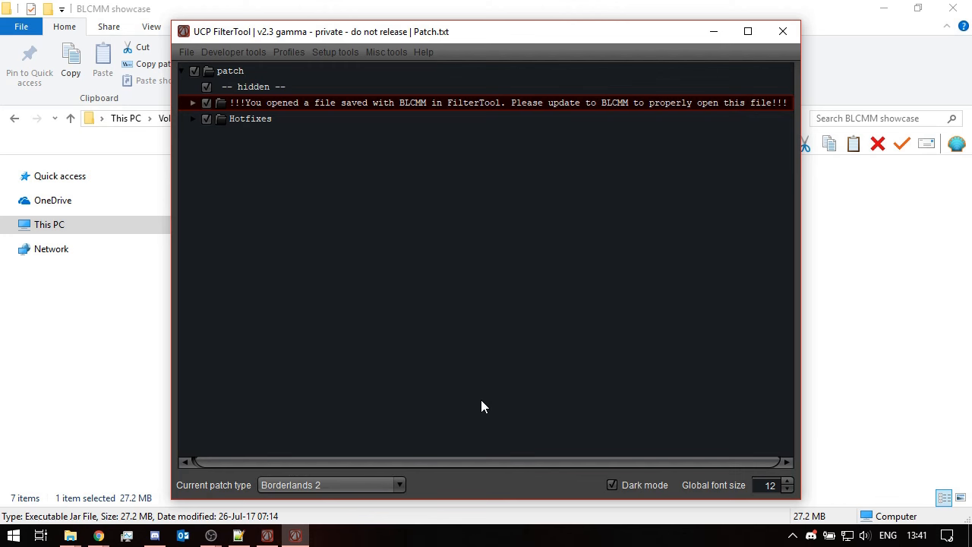
click(192, 102)
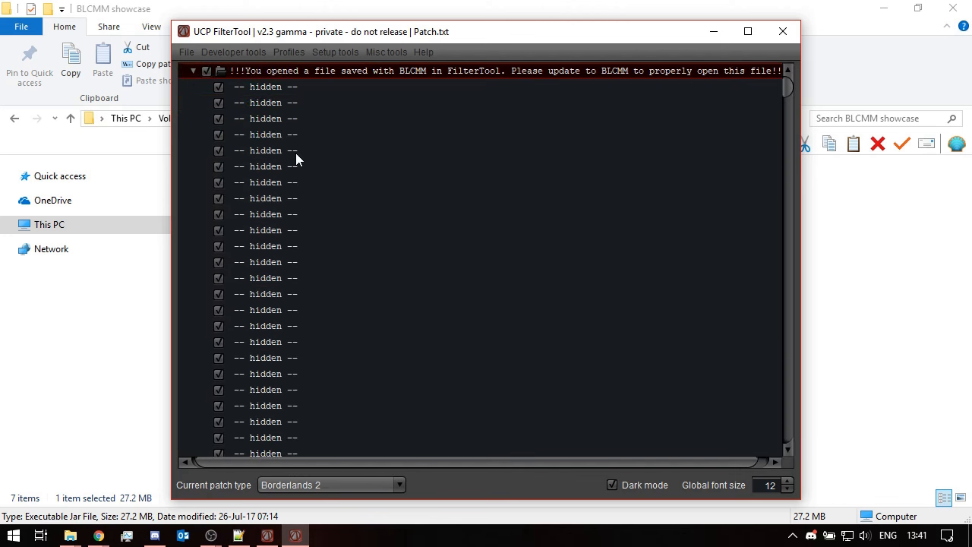
click(228, 51)
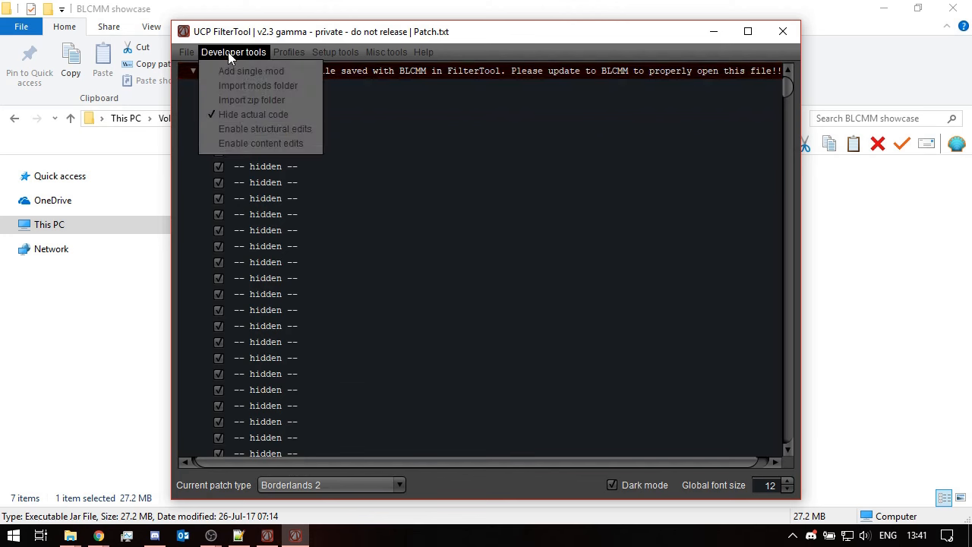
click(228, 115)
- Look through the patch's code down to the Hotfixes folder, and close FilterTool to return to BLCMM
scroll(305, 153, down, 7)
scroll(305, 154, up, 8)
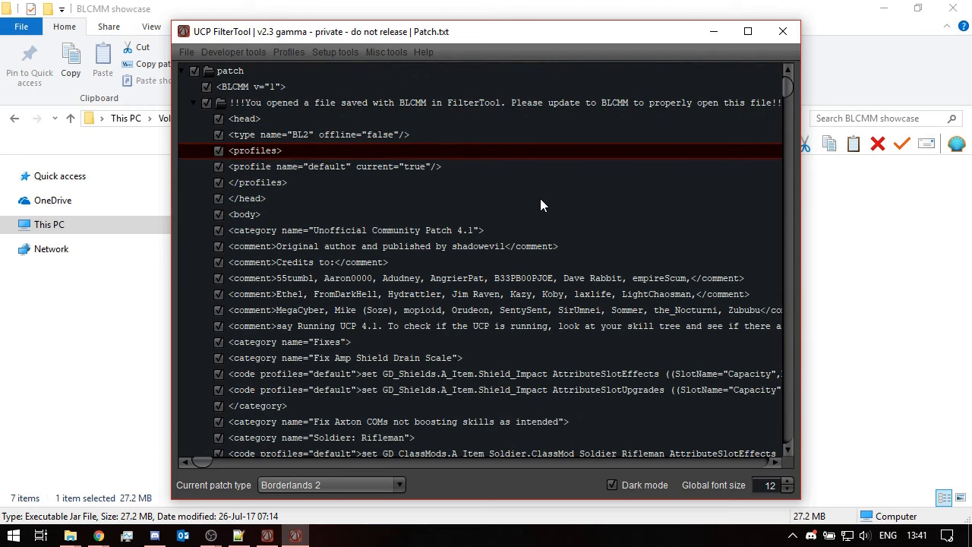
scroll(539, 199, down, 8)
scroll(539, 198, up, 8)
drag(786, 89, 780, 452)
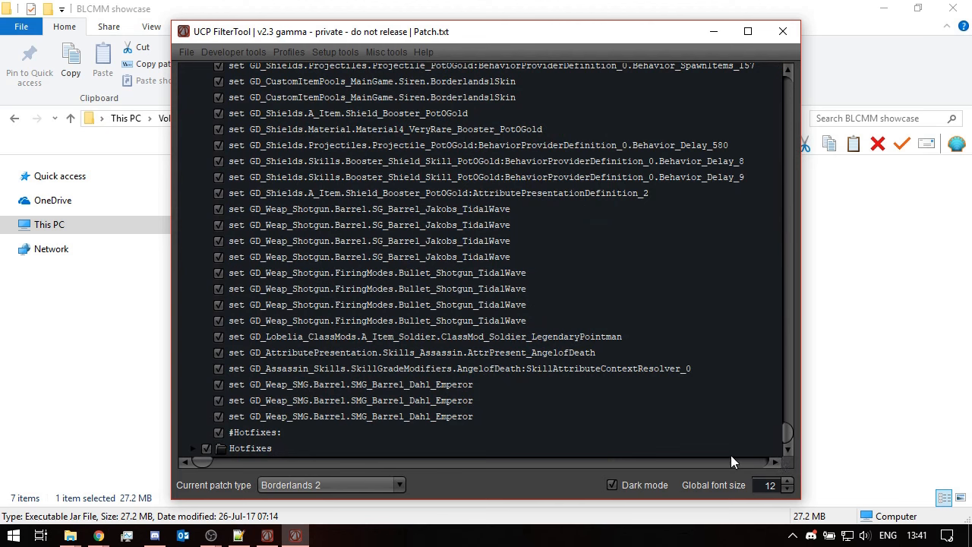
click(782, 34)
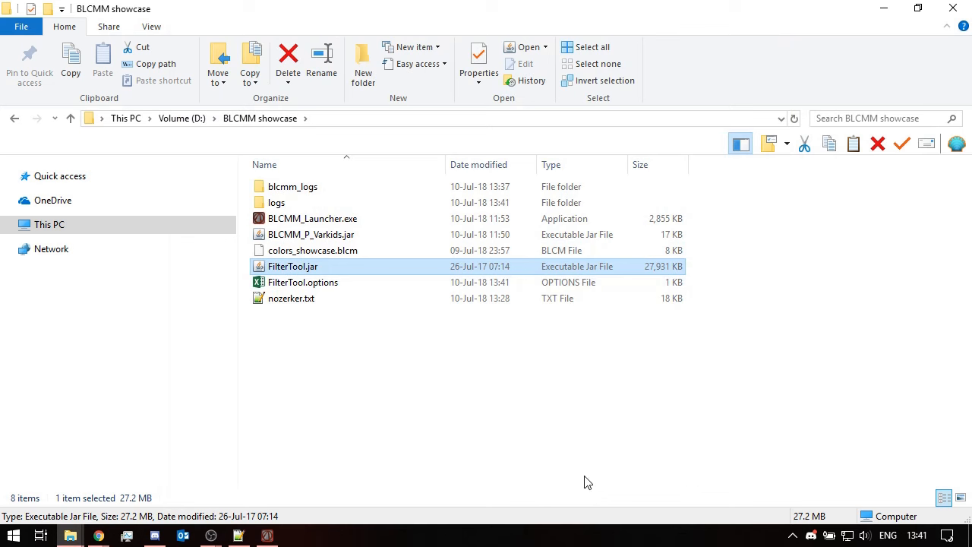
click(273, 536)
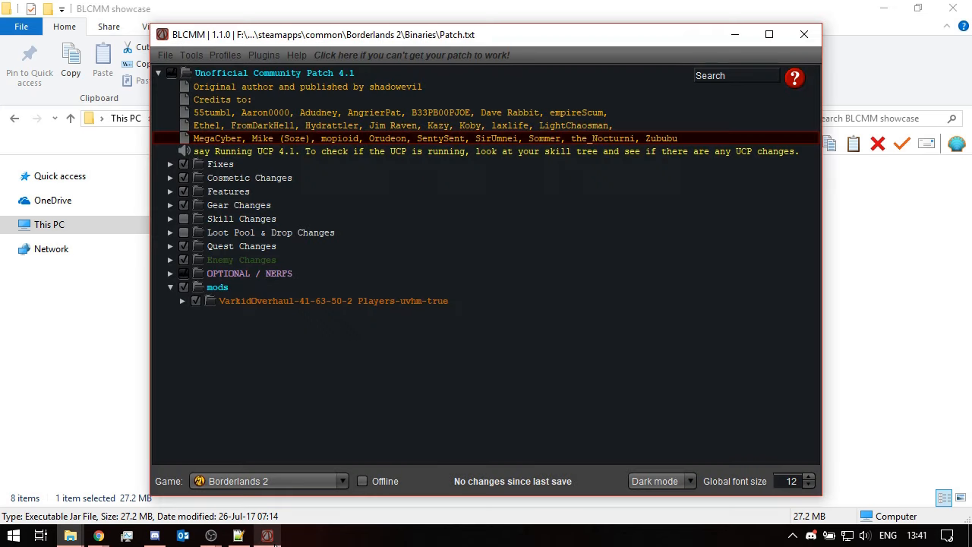